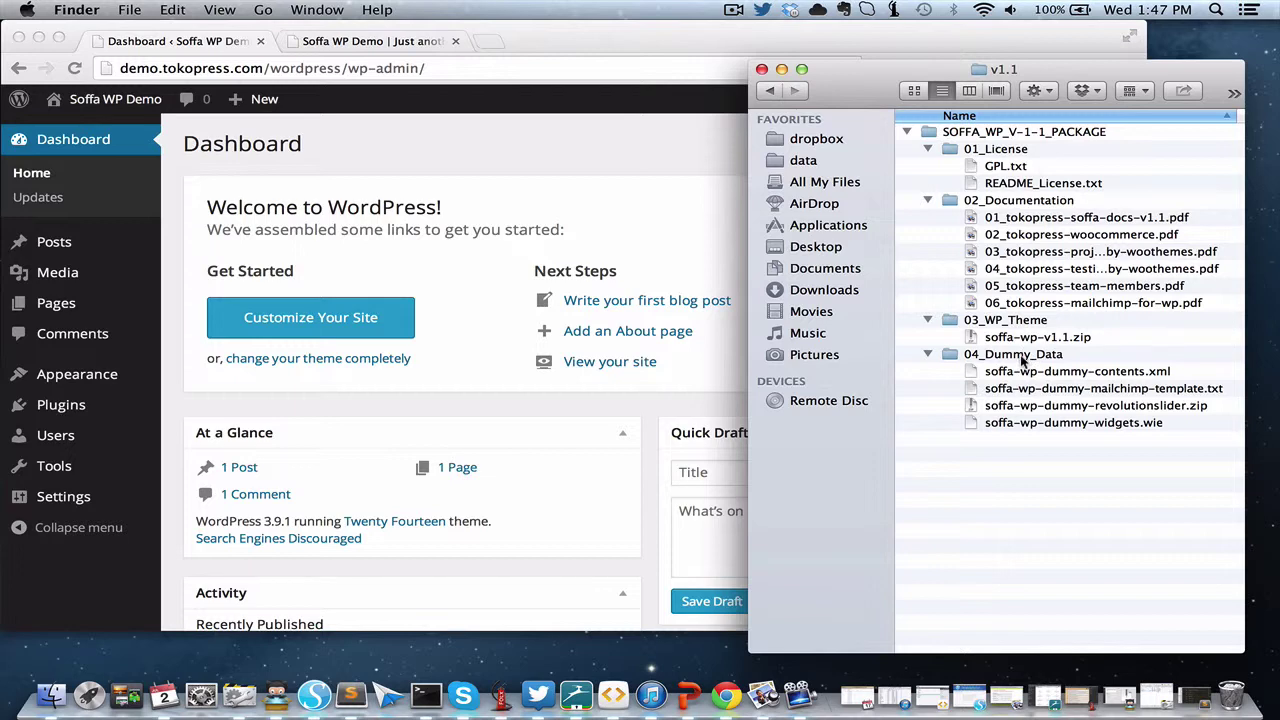
Open the form for uploading a new theme as a zip file in the WordPress admin.
click(706, 163)
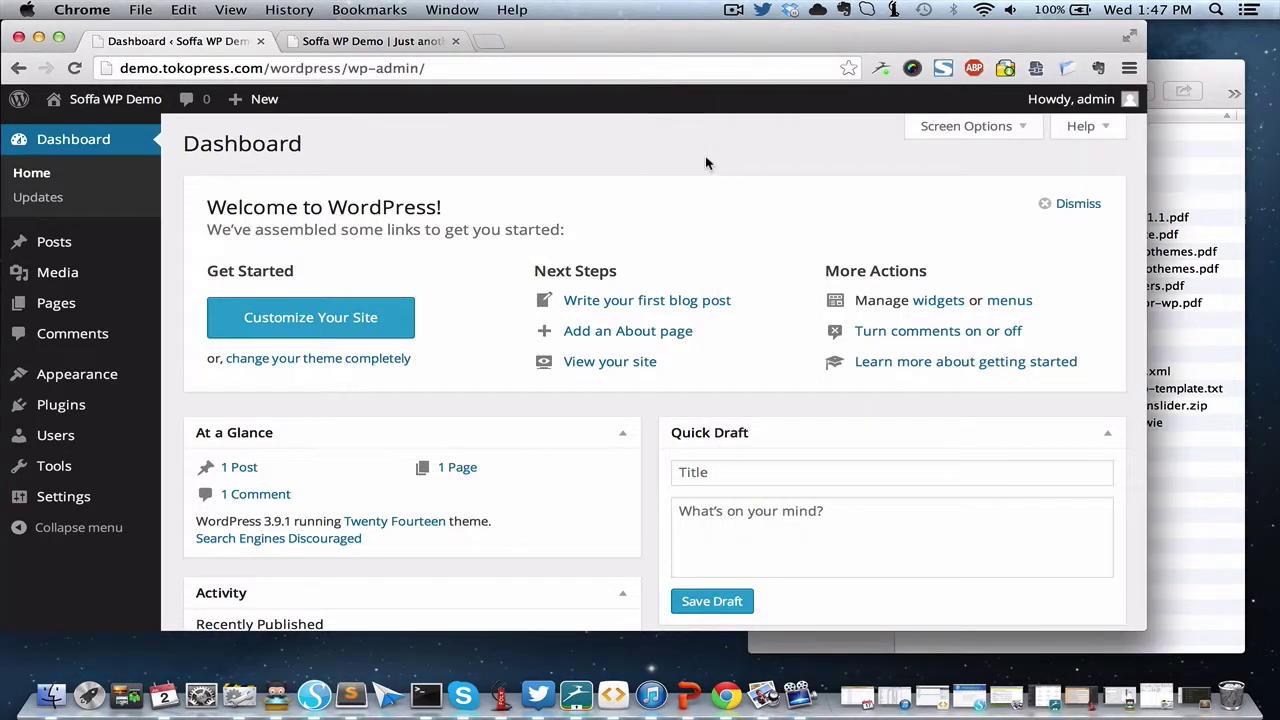
click(385, 43)
click(220, 44)
mouse_move(143, 382)
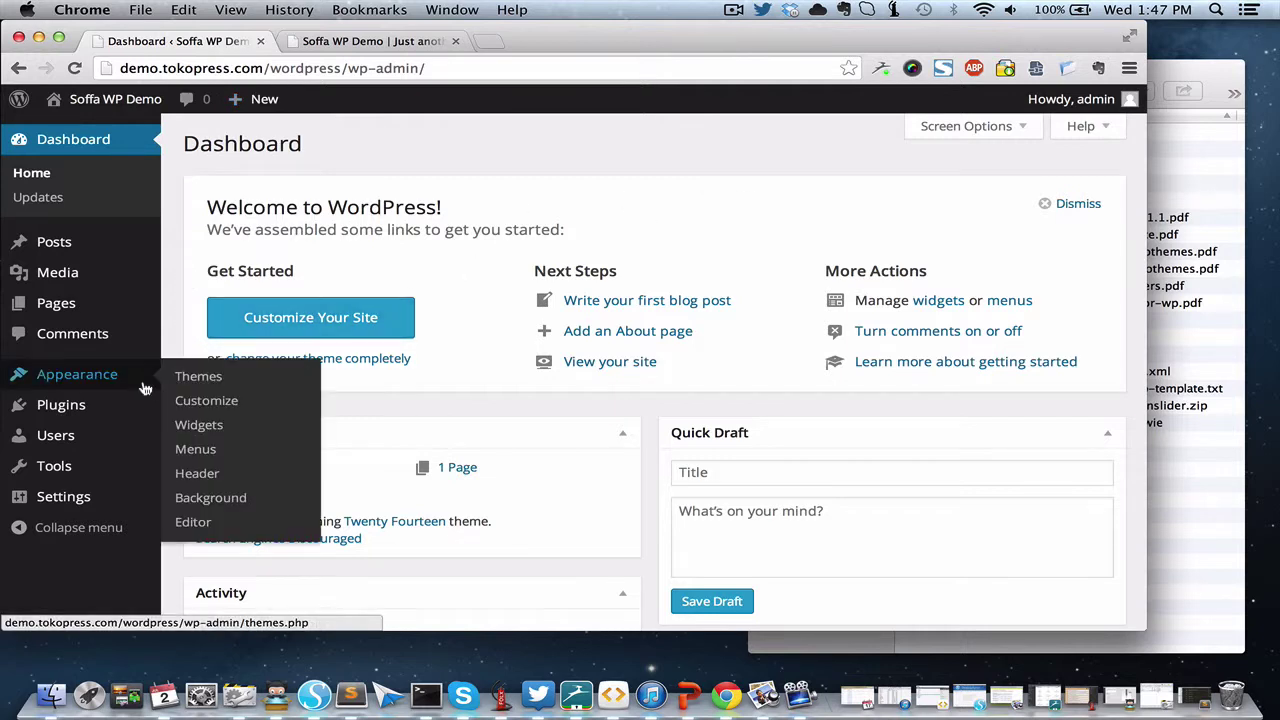
click(203, 385)
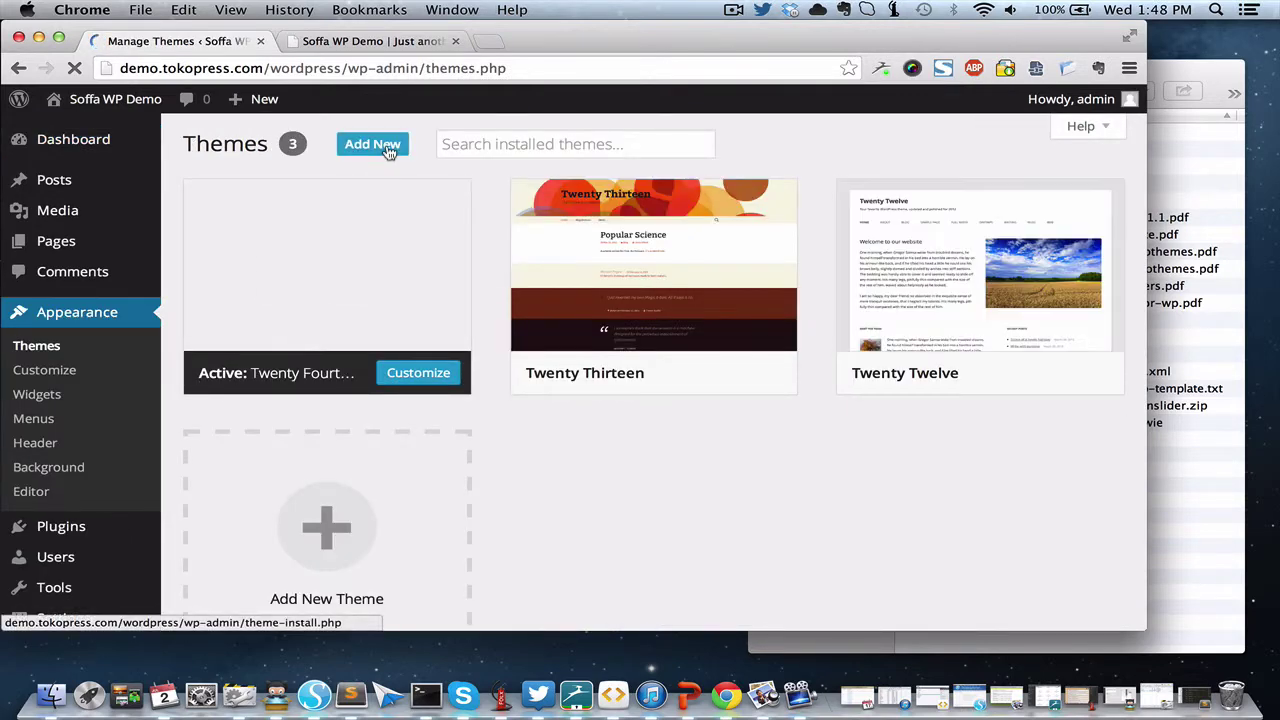
click(389, 150)
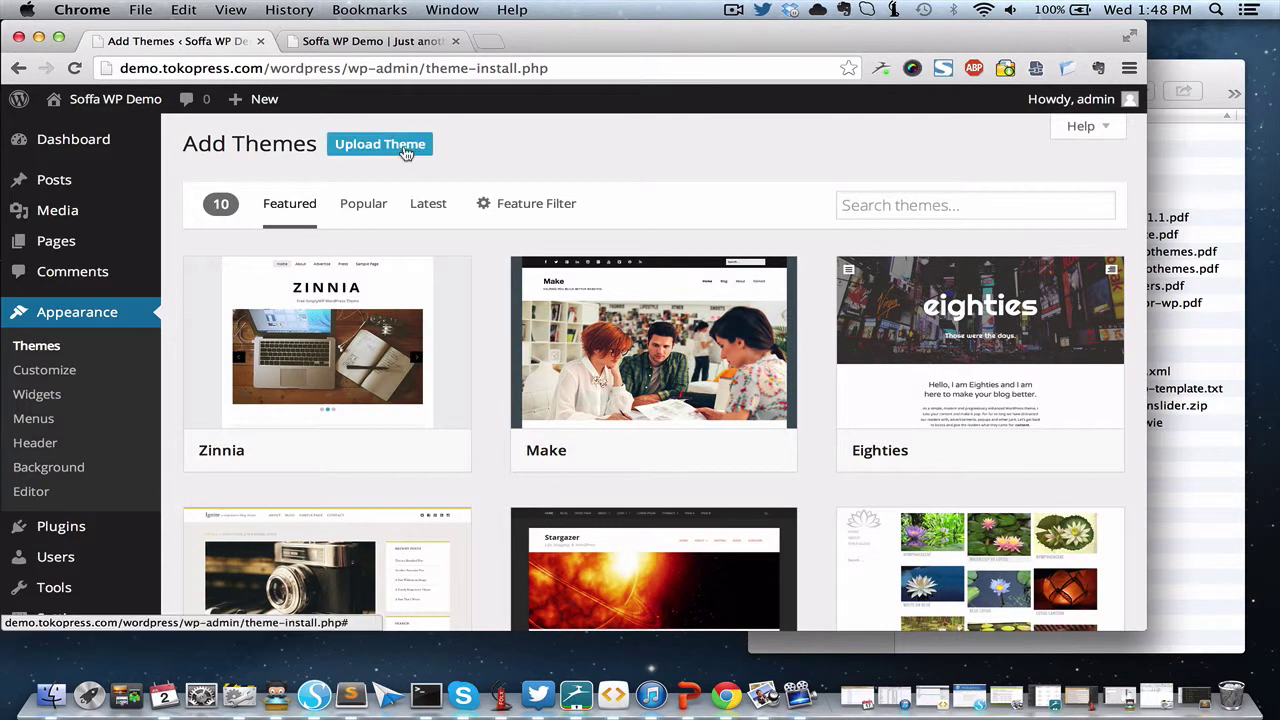
click(406, 151)
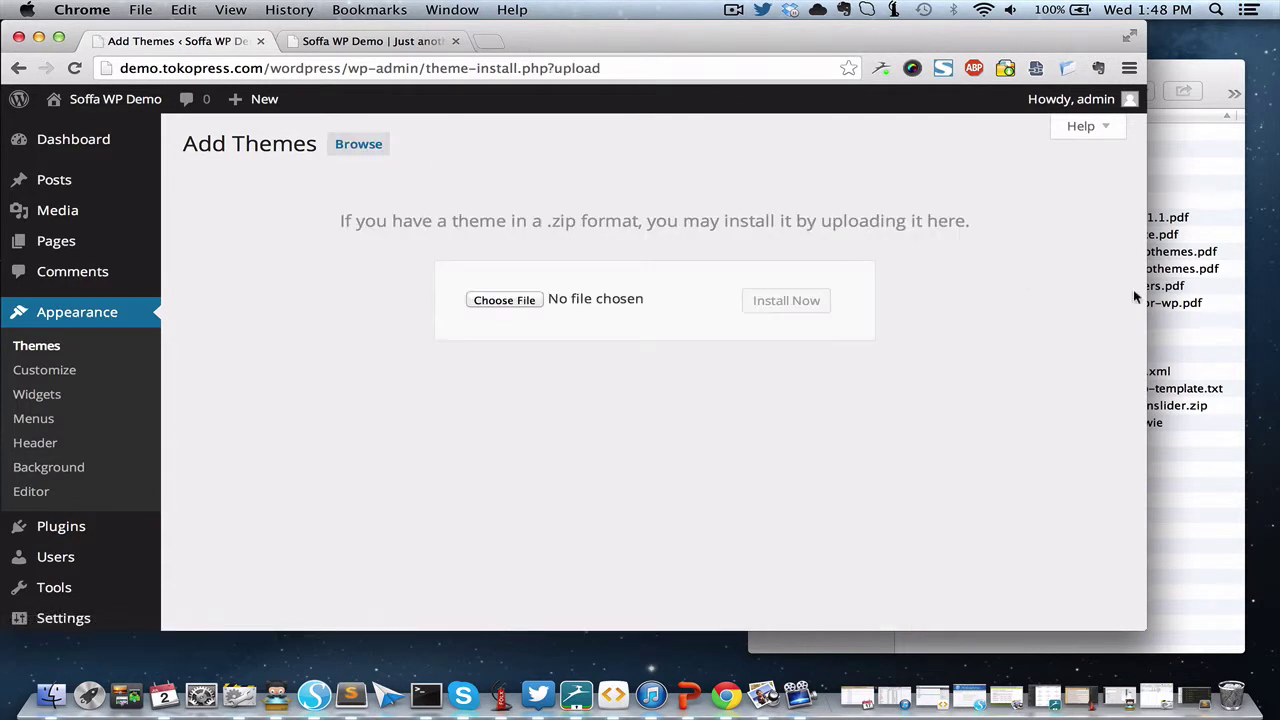
Install the theme from soffa-wp-v1.1.zip in the 03_WP_Theme folder and activate it.
click(1179, 64)
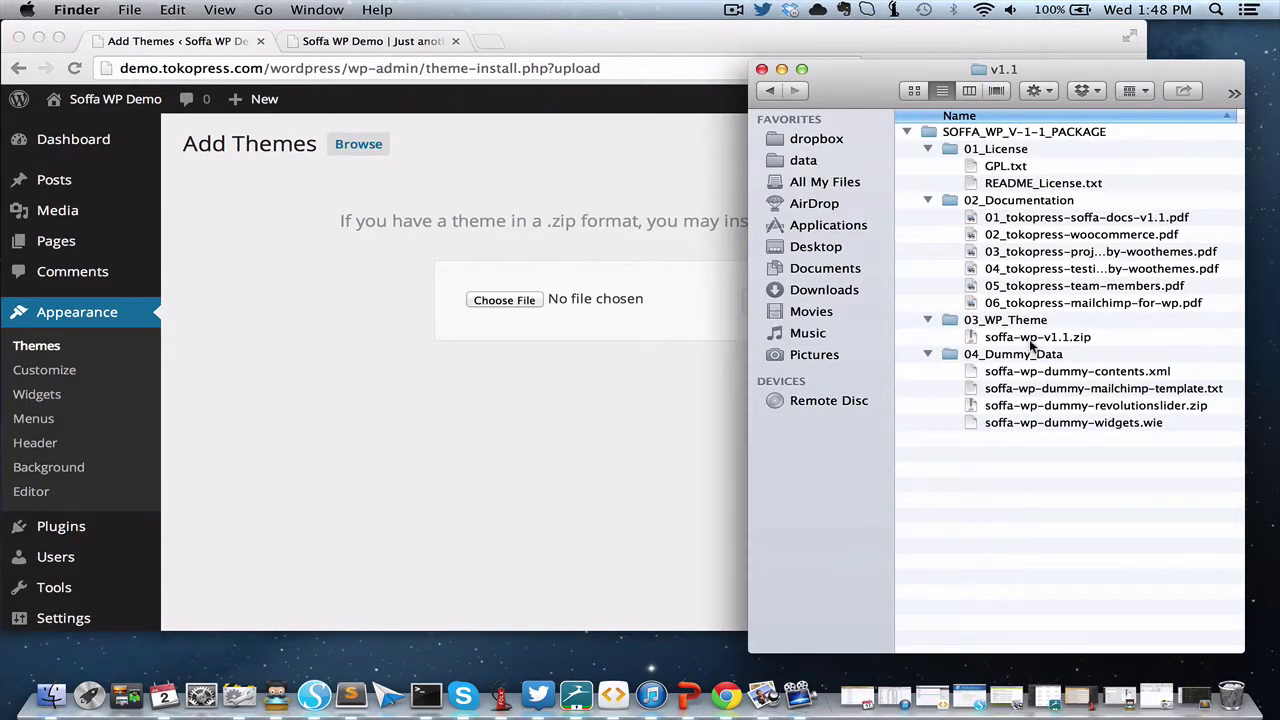
drag(1029, 339, 604, 304)
click(612, 330)
click(803, 302)
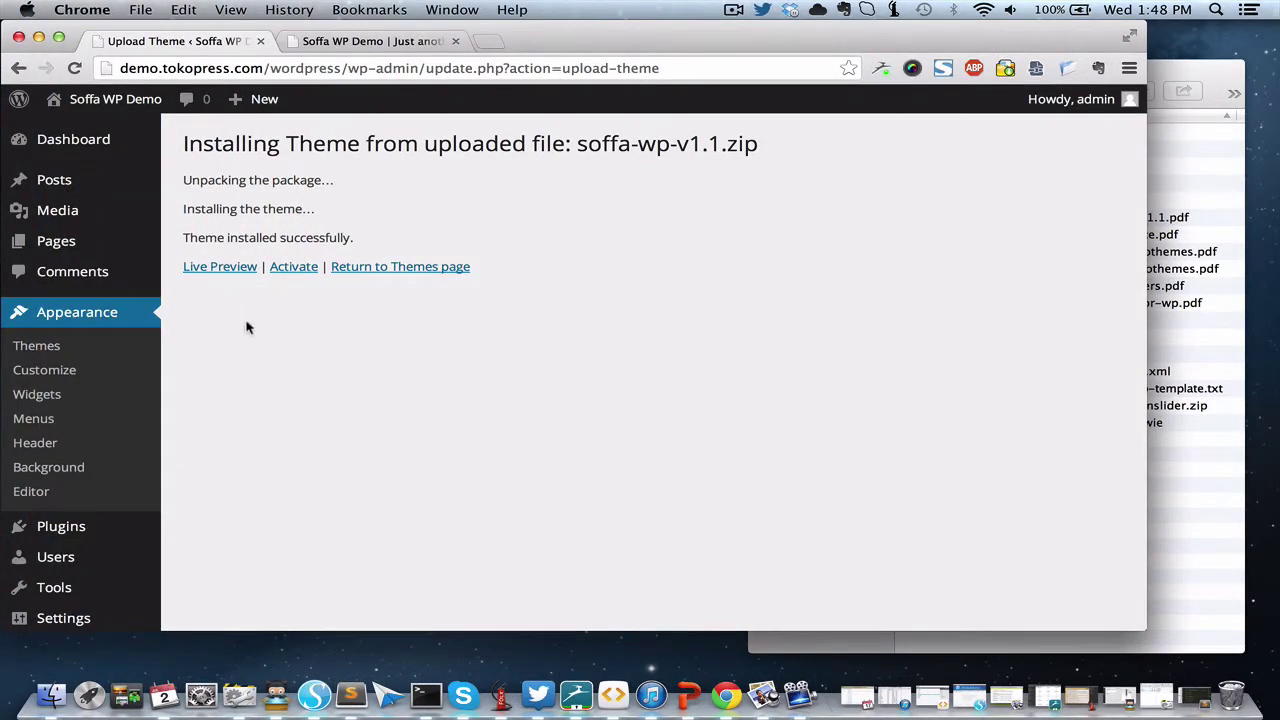
click(305, 270)
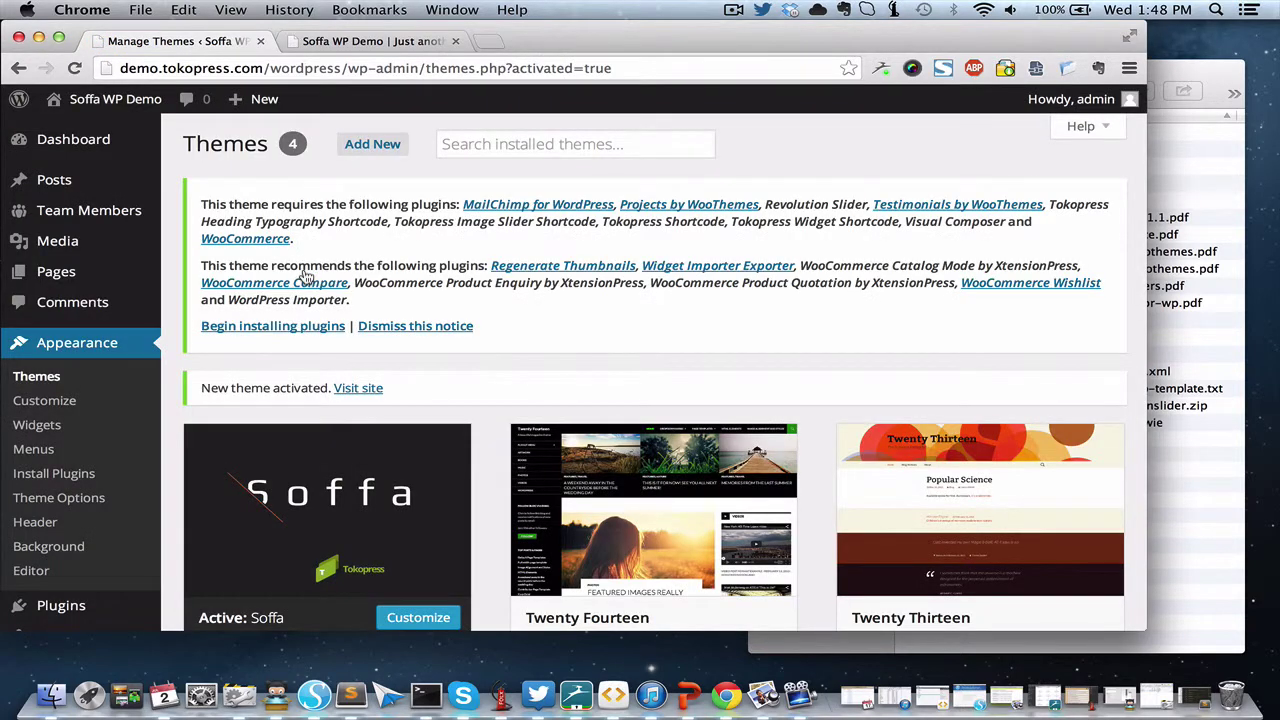
Bulk install all the plugins that the Soffa theme requires and recommends.
click(310, 330)
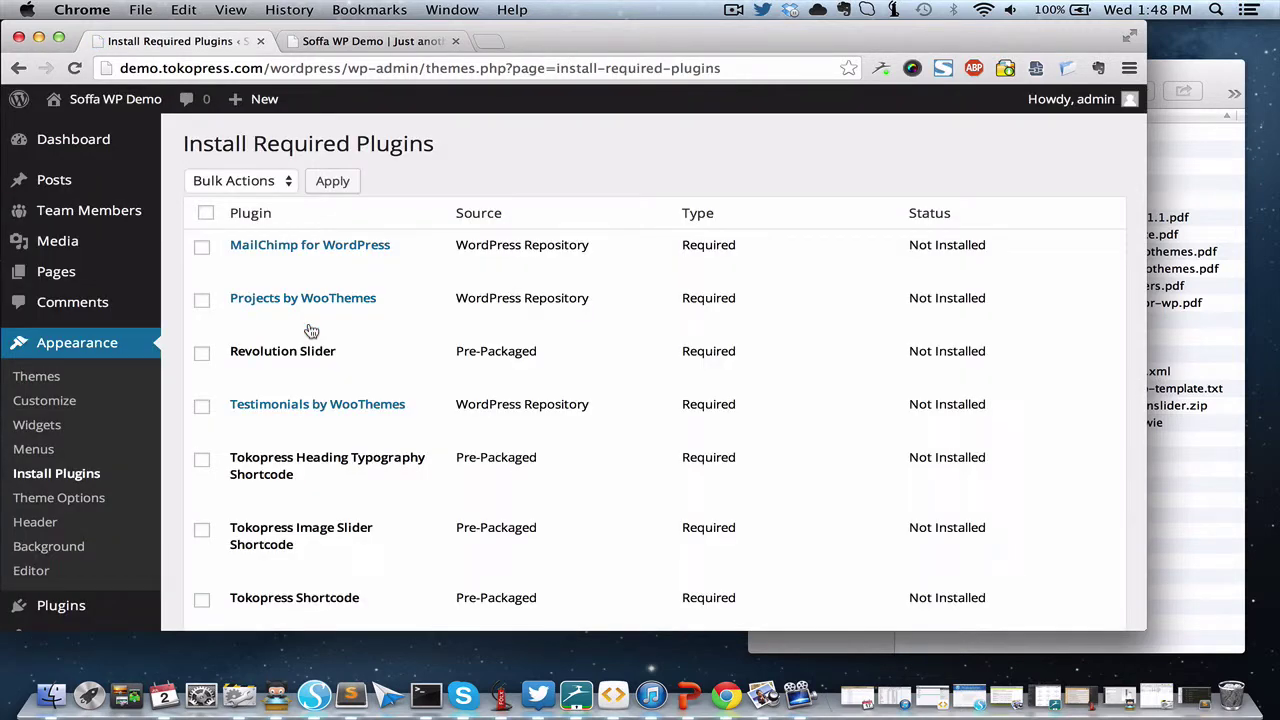
click(205, 212)
click(242, 177)
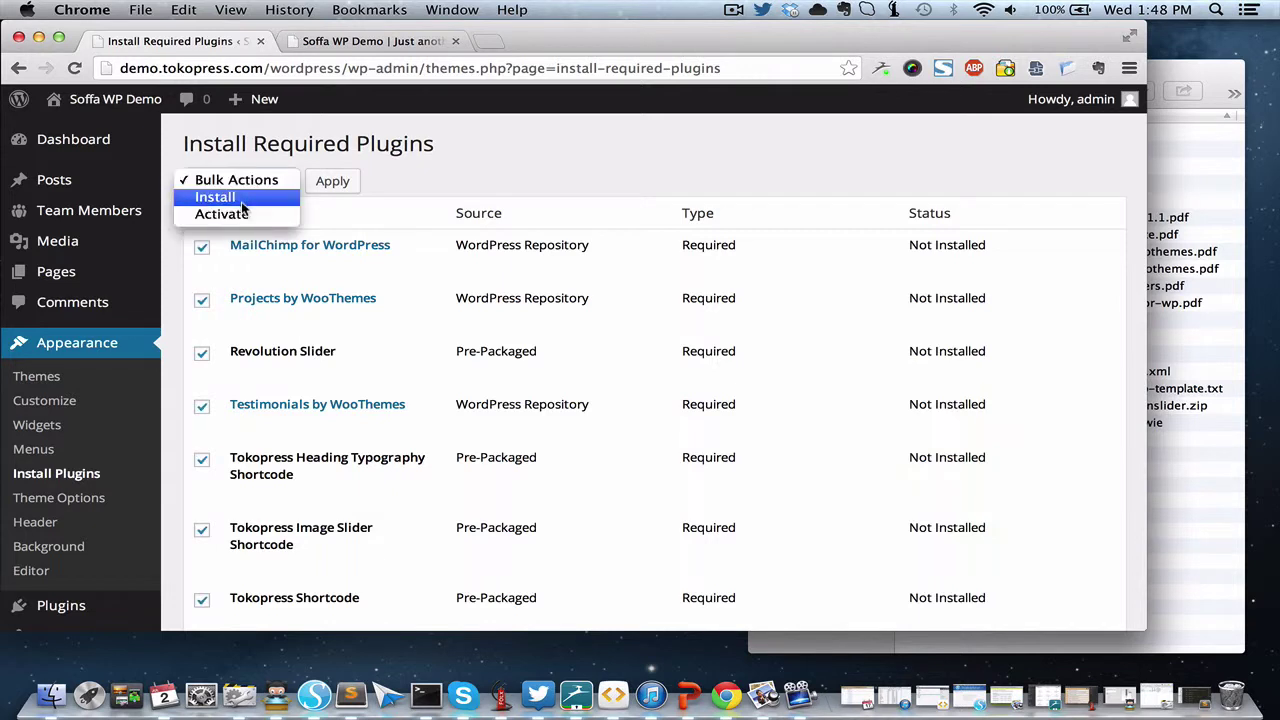
click(242, 207)
click(337, 193)
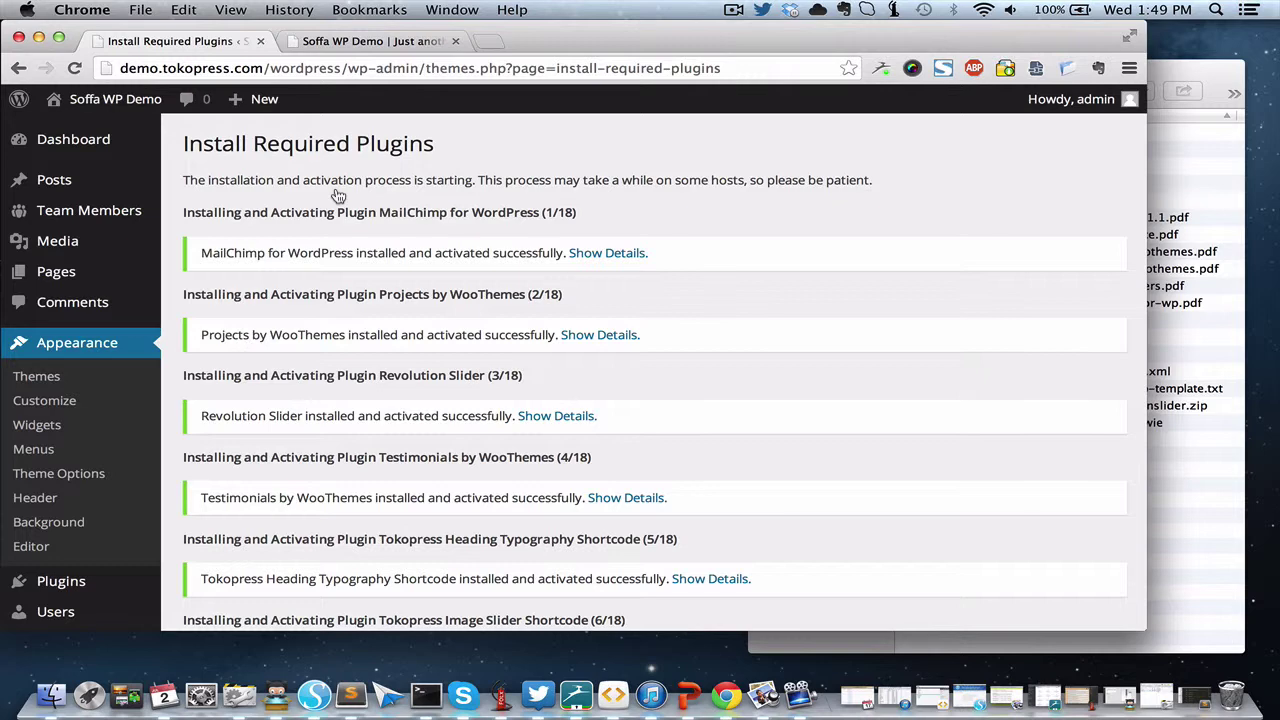
scroll(336, 195, down, 4)
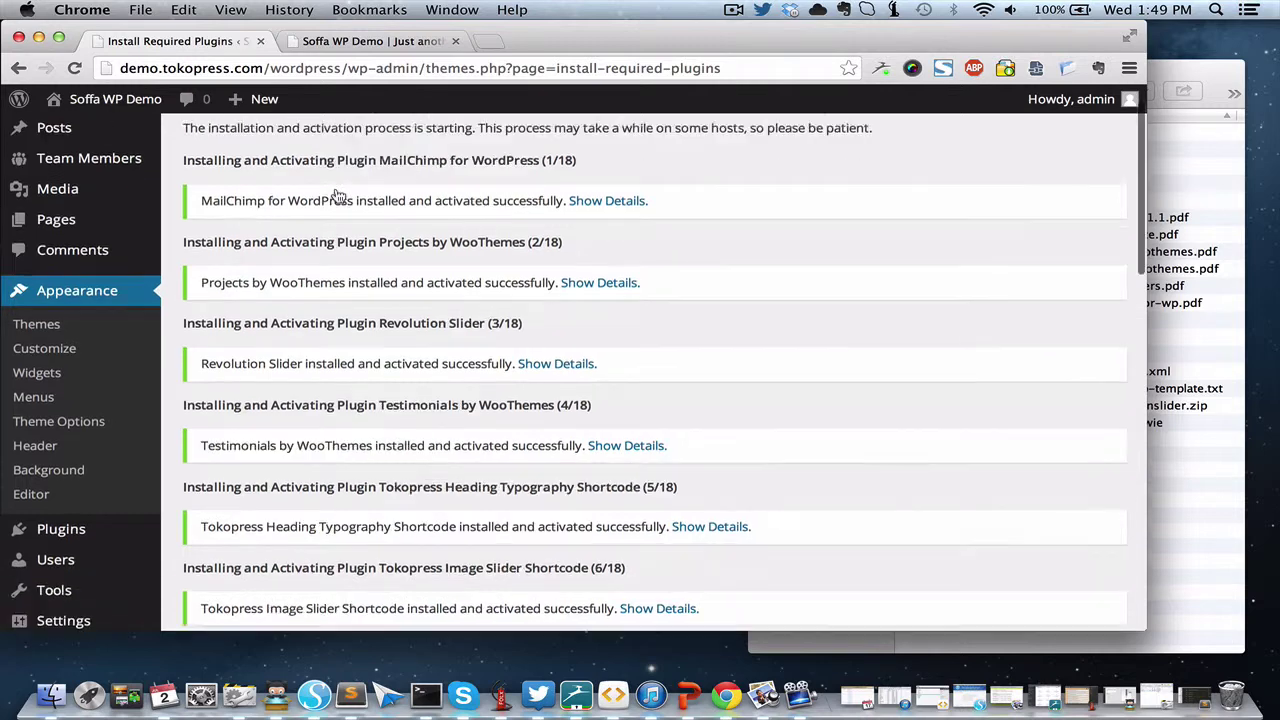
Upload soffa-wp-dummy-contents.xml from the 04_Dummy_Data folder to the WordPress importer.
mouse_move(115, 455)
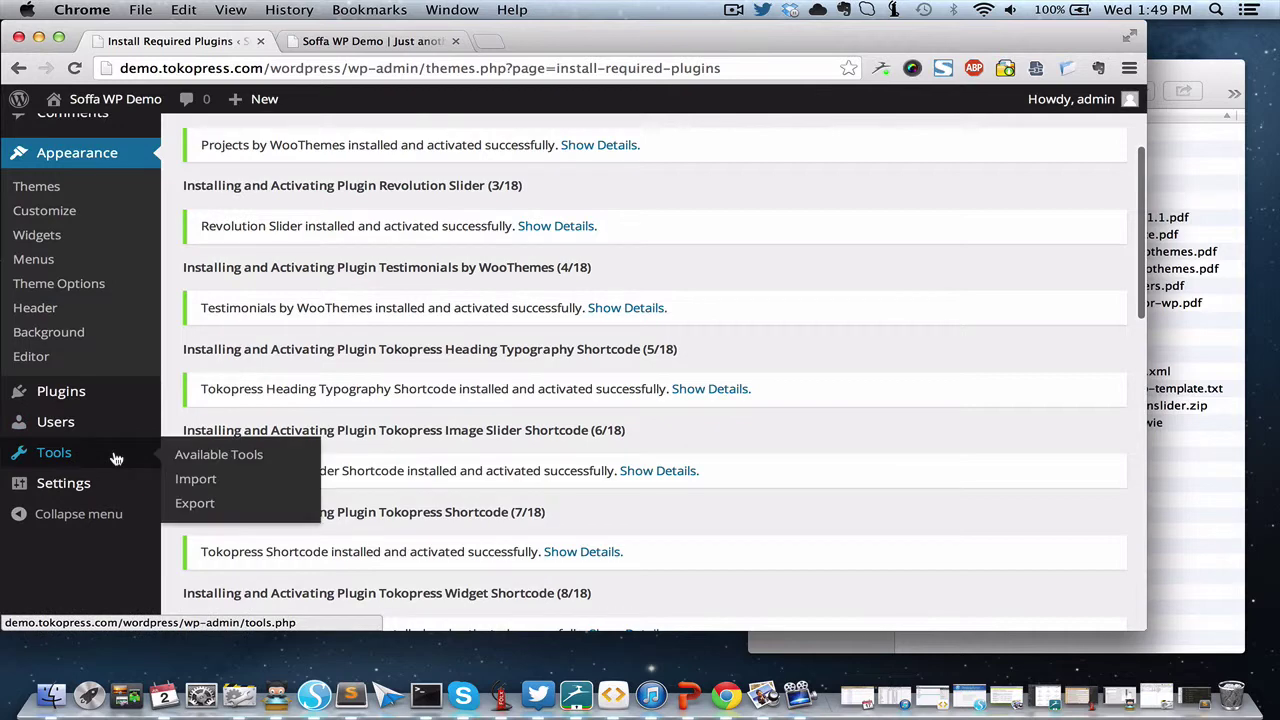
click(213, 482)
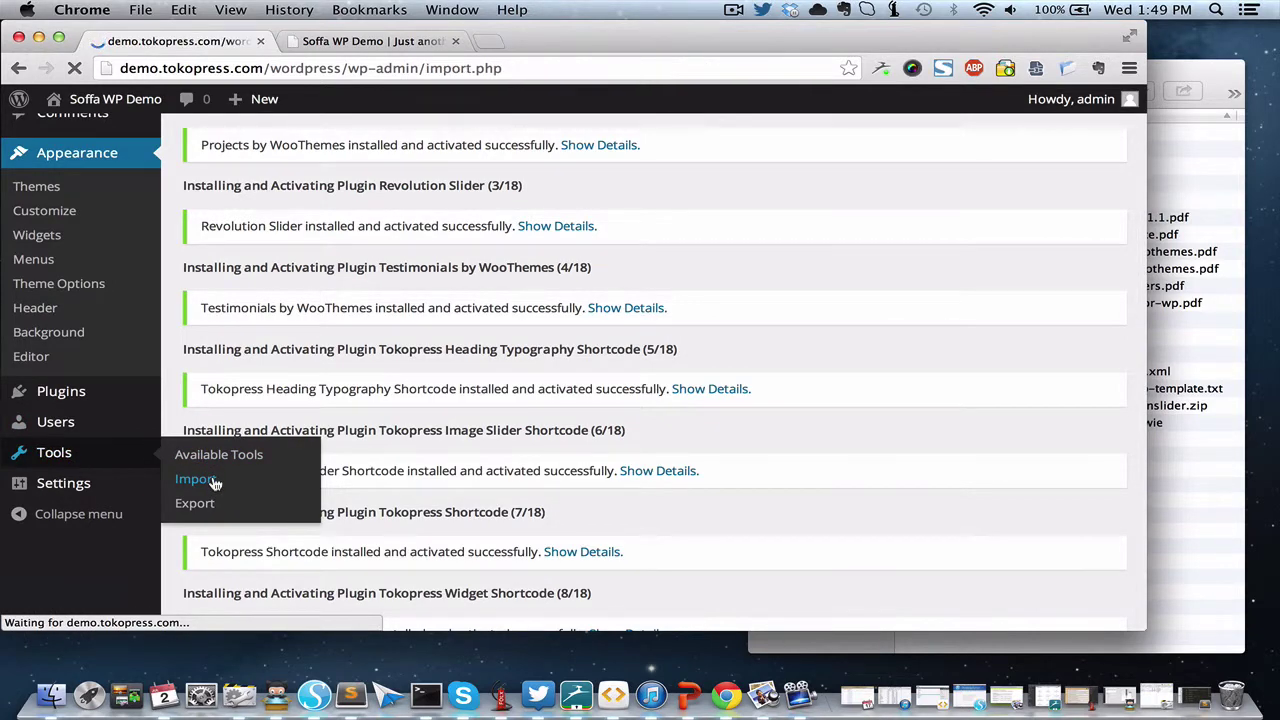
scroll(424, 463, down, 5)
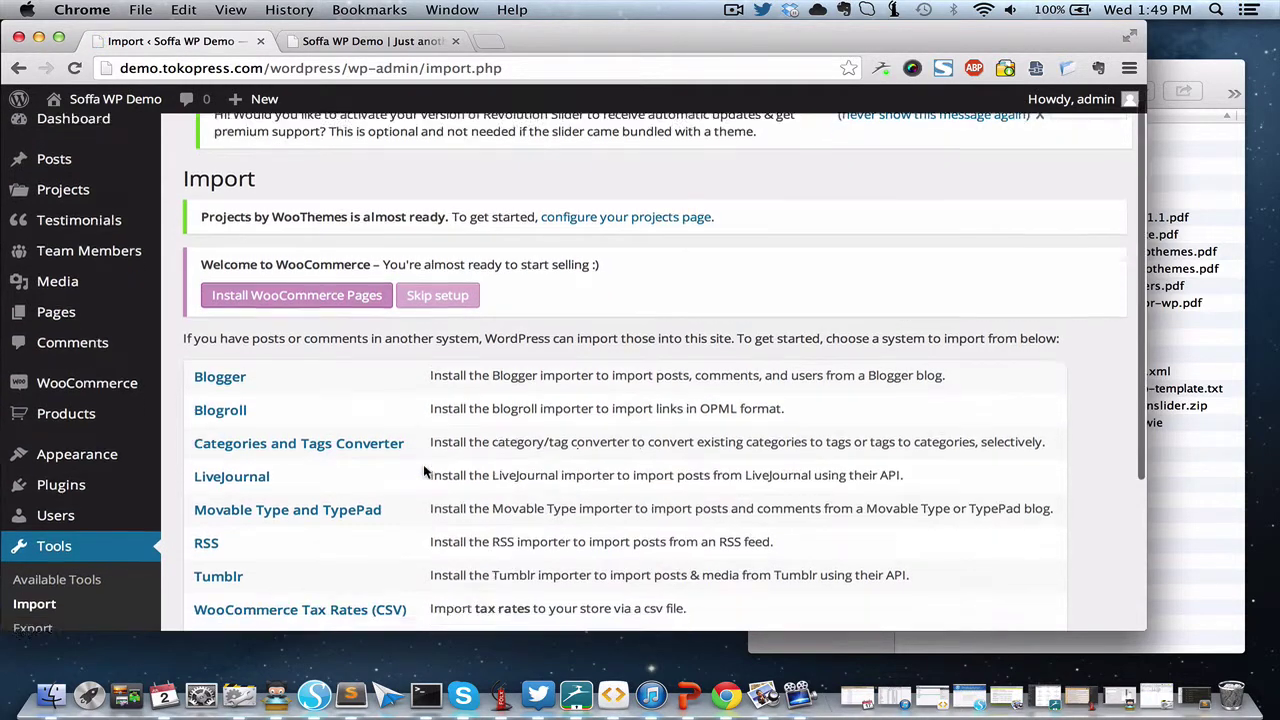
click(256, 436)
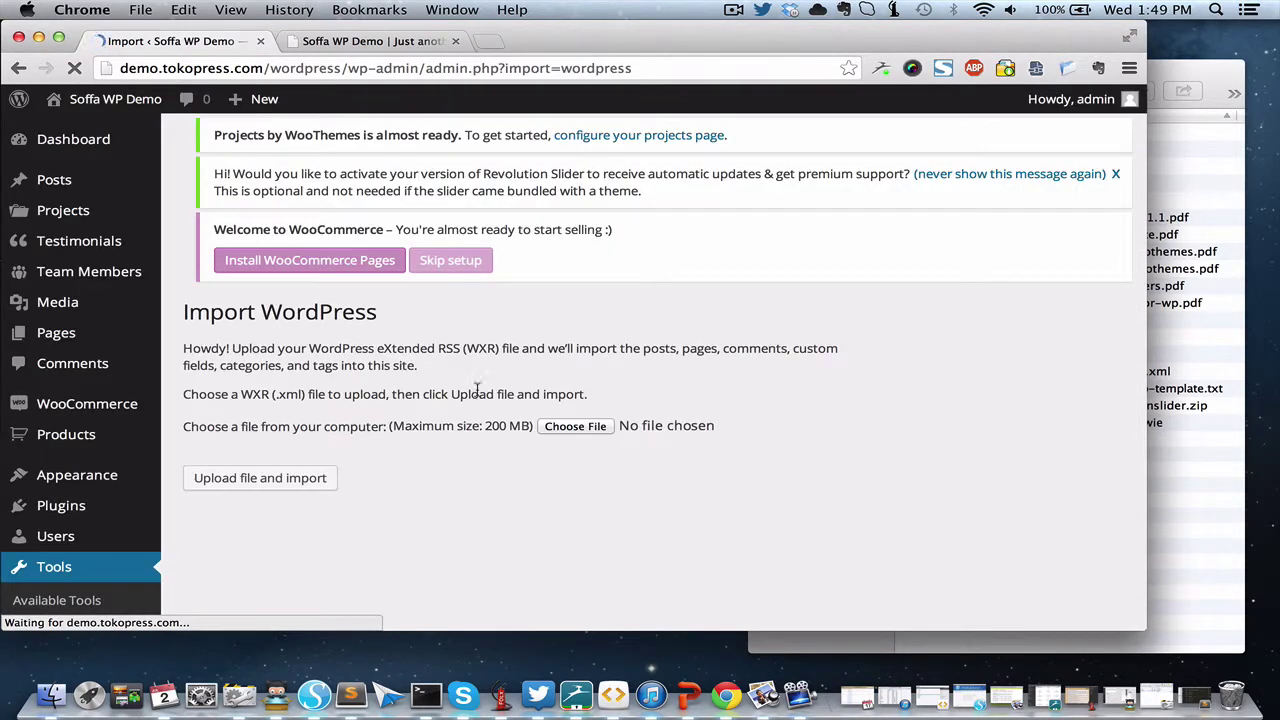
click(1175, 491)
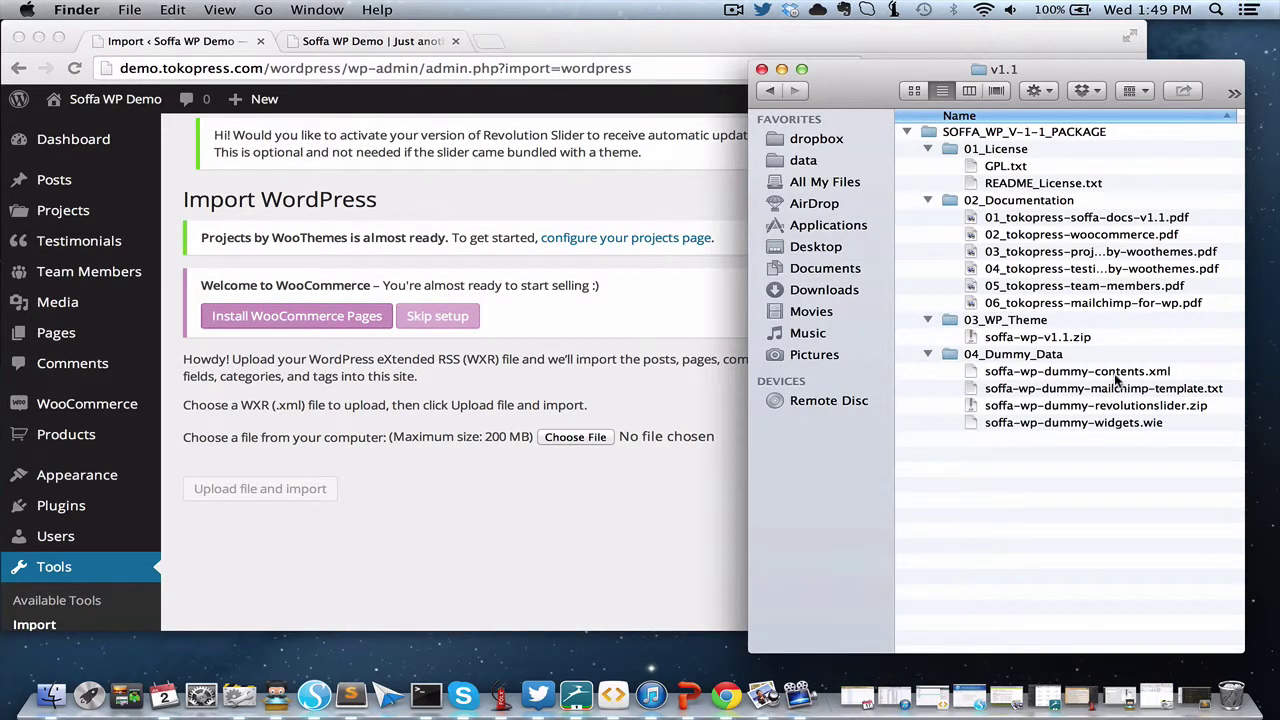
drag(1117, 378, 643, 441)
click(643, 441)
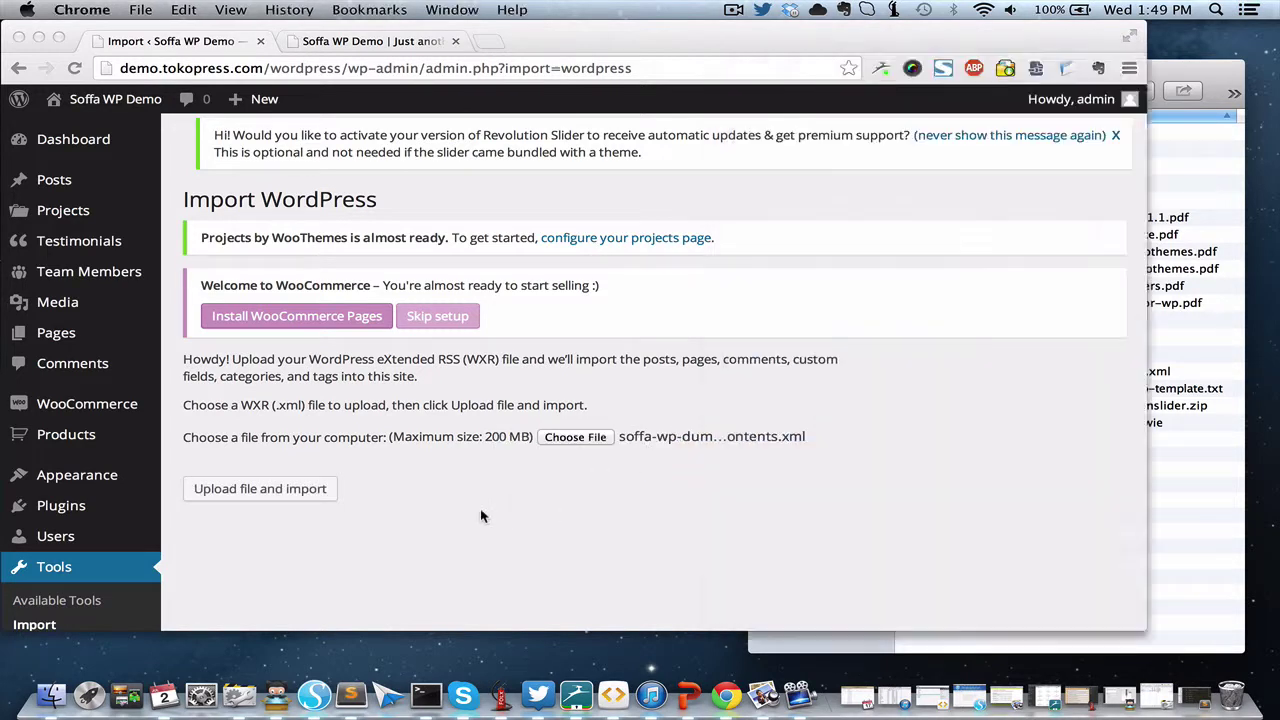
click(279, 498)
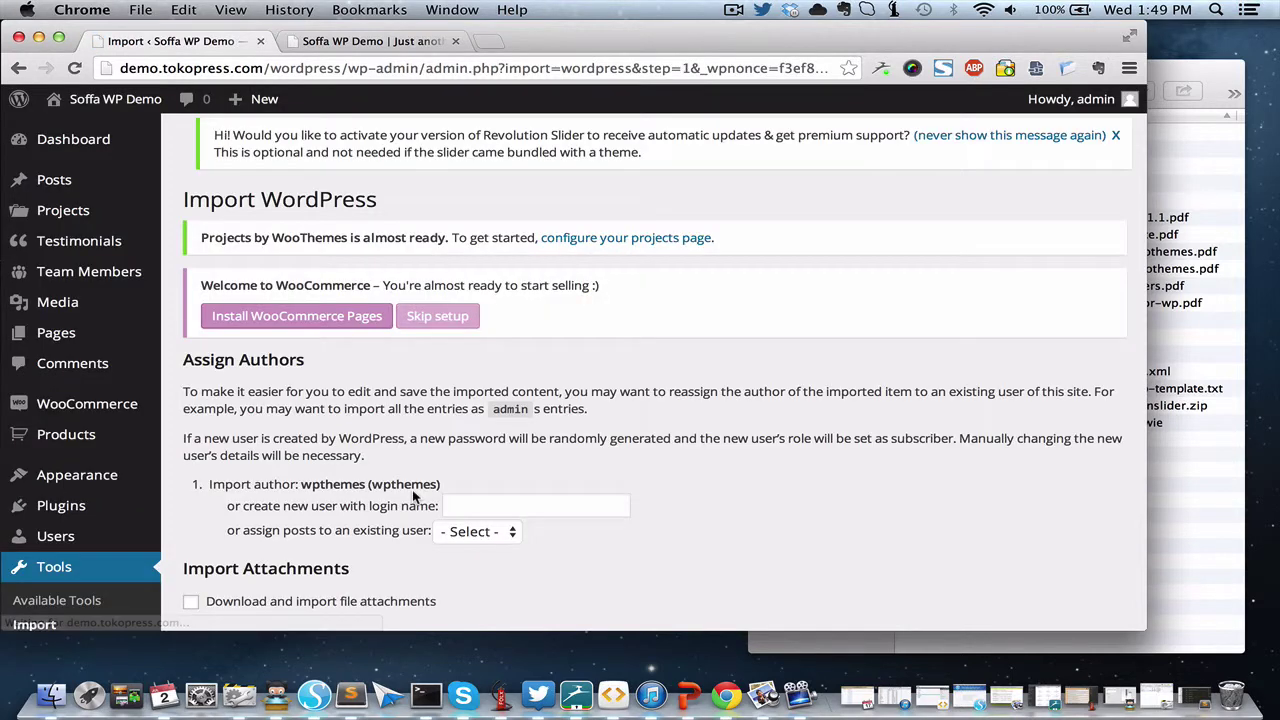
Assign the imported posts to the existing user admin, include file attachments and run the import.
click(478, 531)
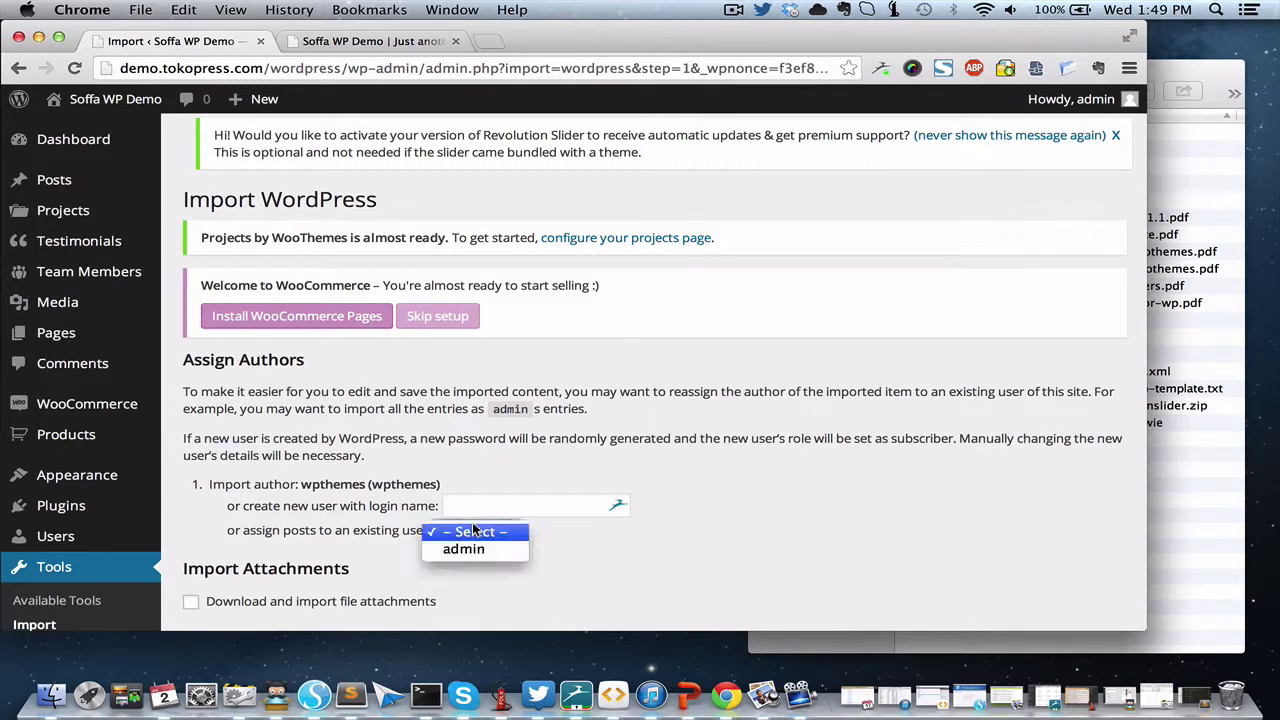
click(478, 549)
scroll(540, 560, down, 5)
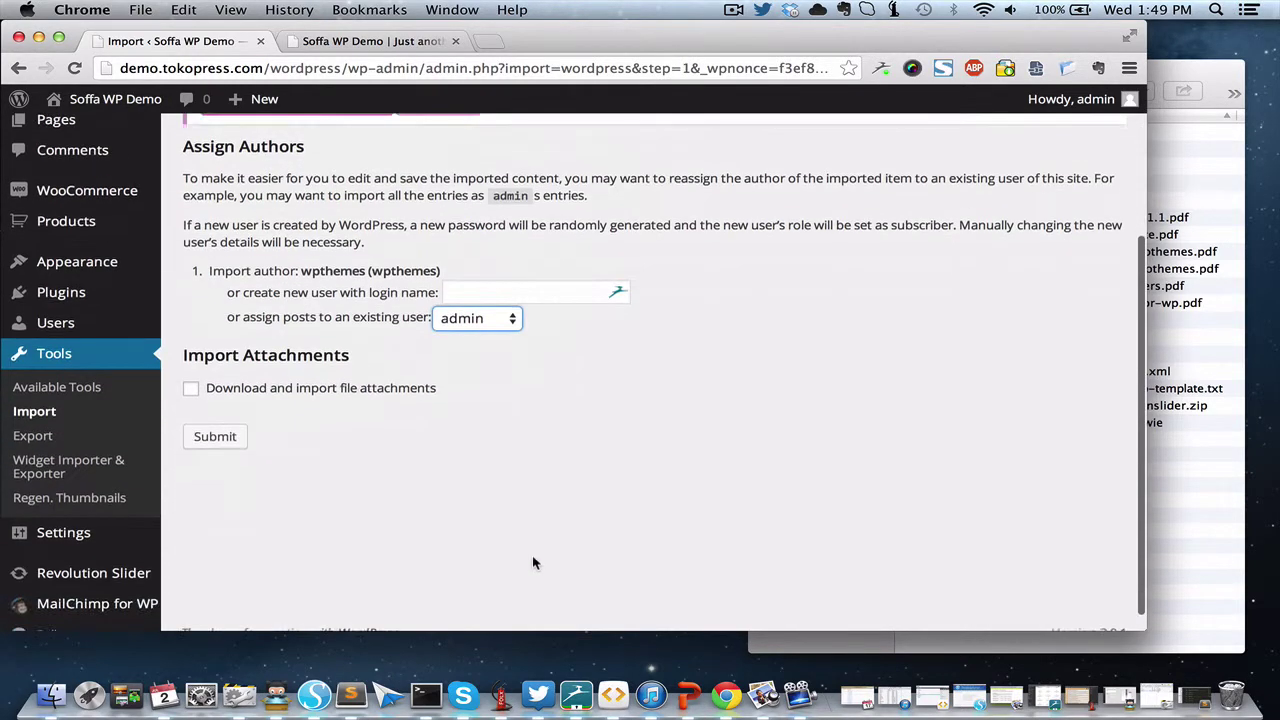
click(349, 395)
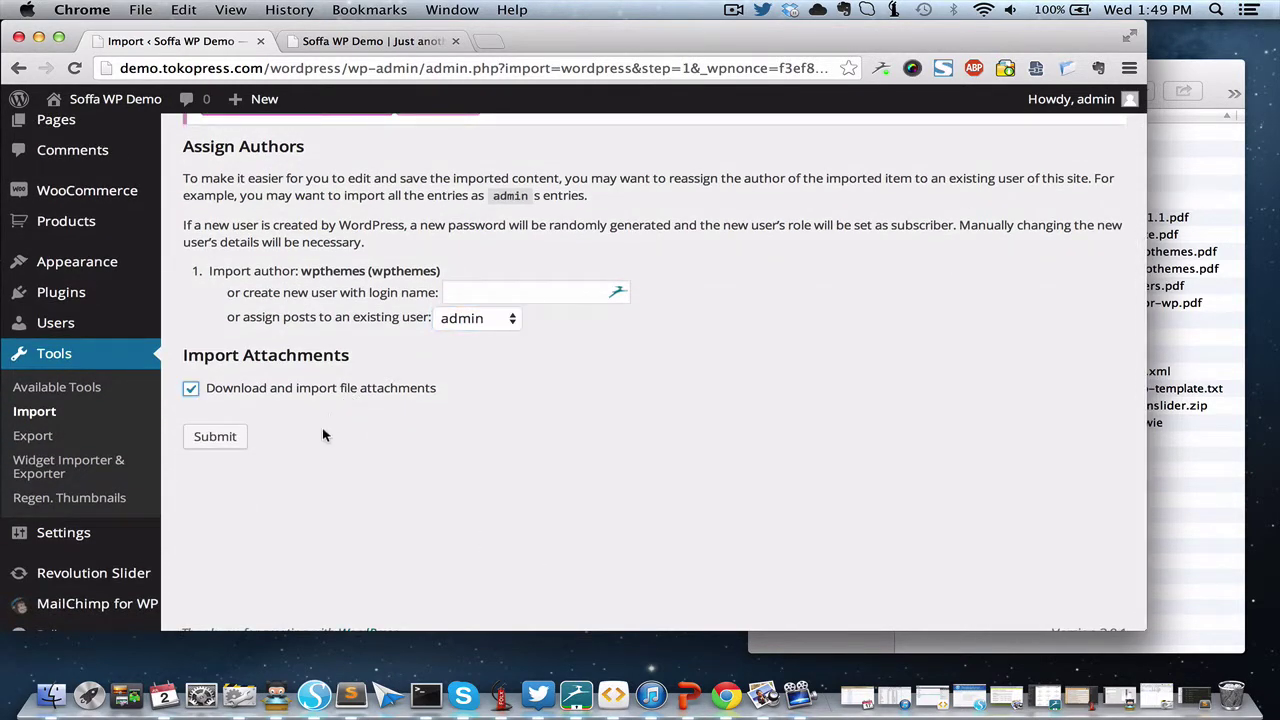
click(229, 438)
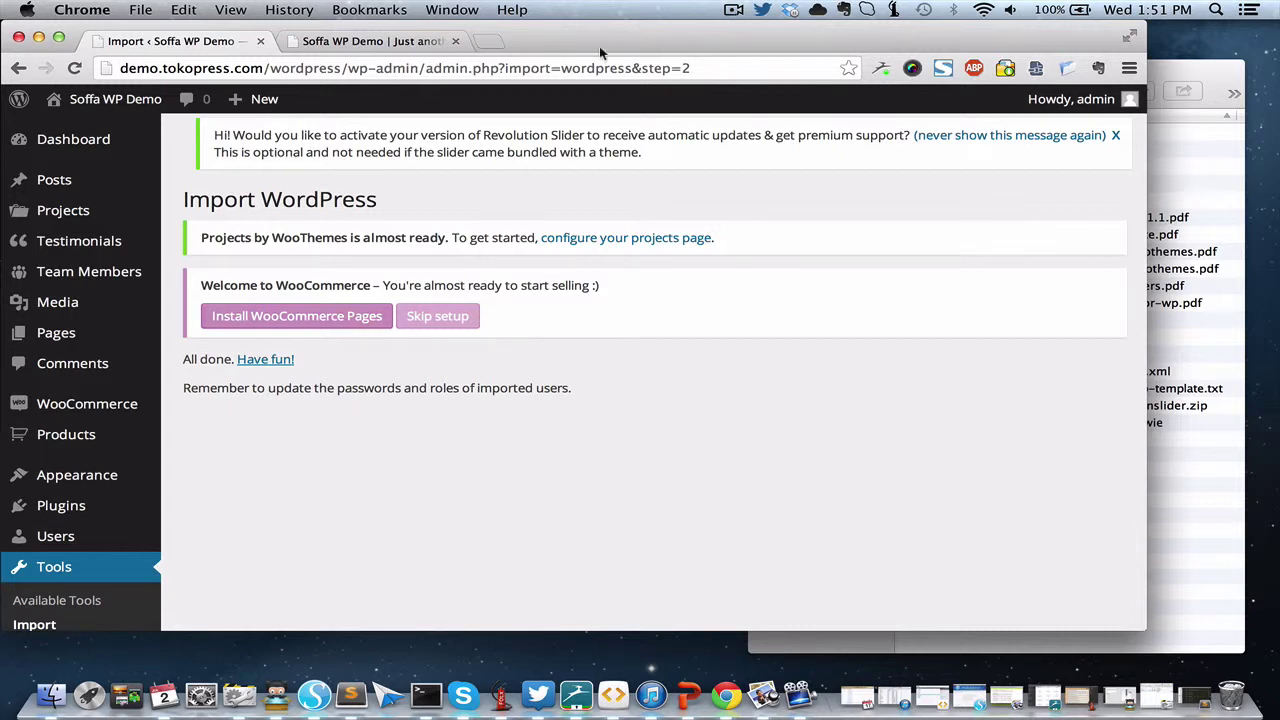
Reload the site's front page to check the Soffa theme with the imported content.
click(390, 48)
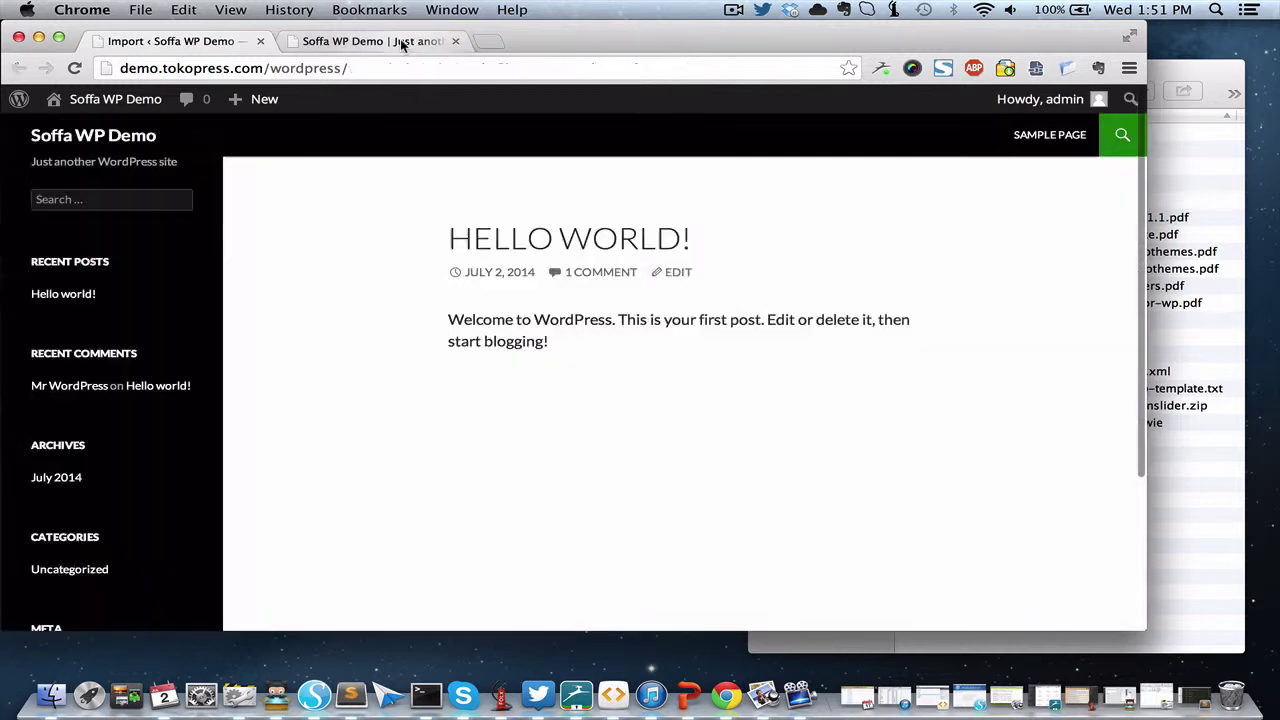
click(72, 70)
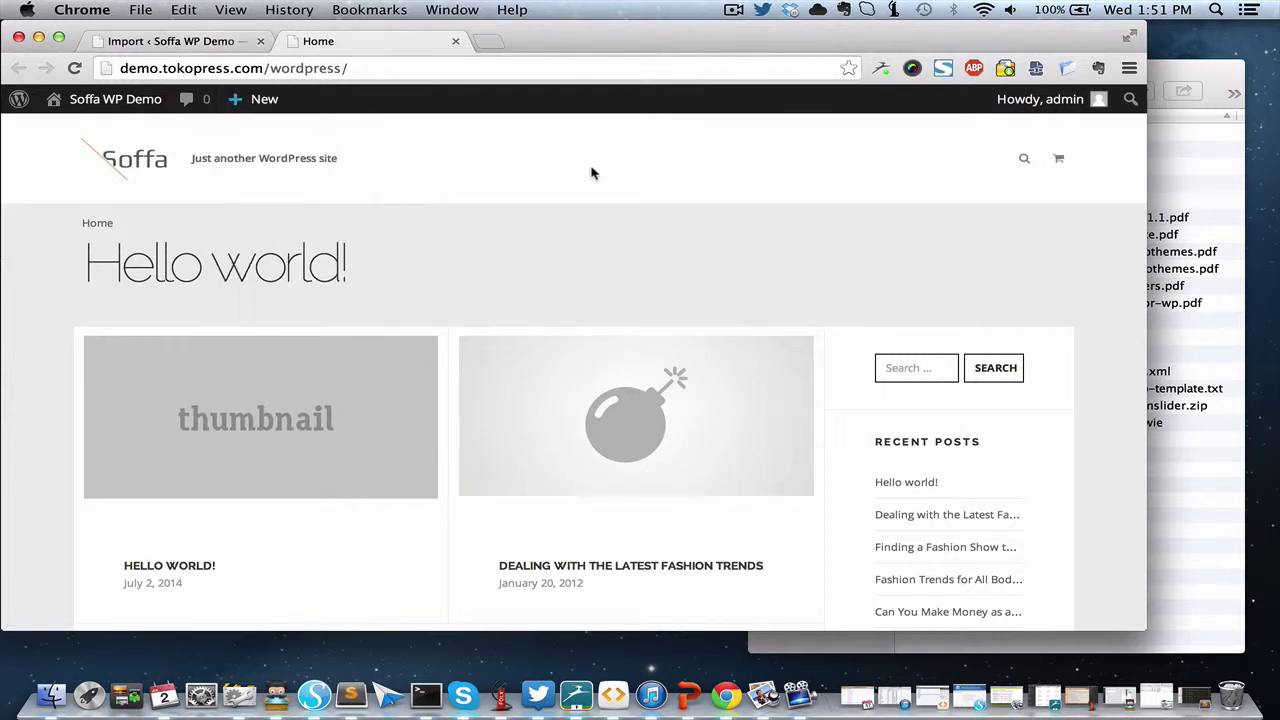
click(230, 45)
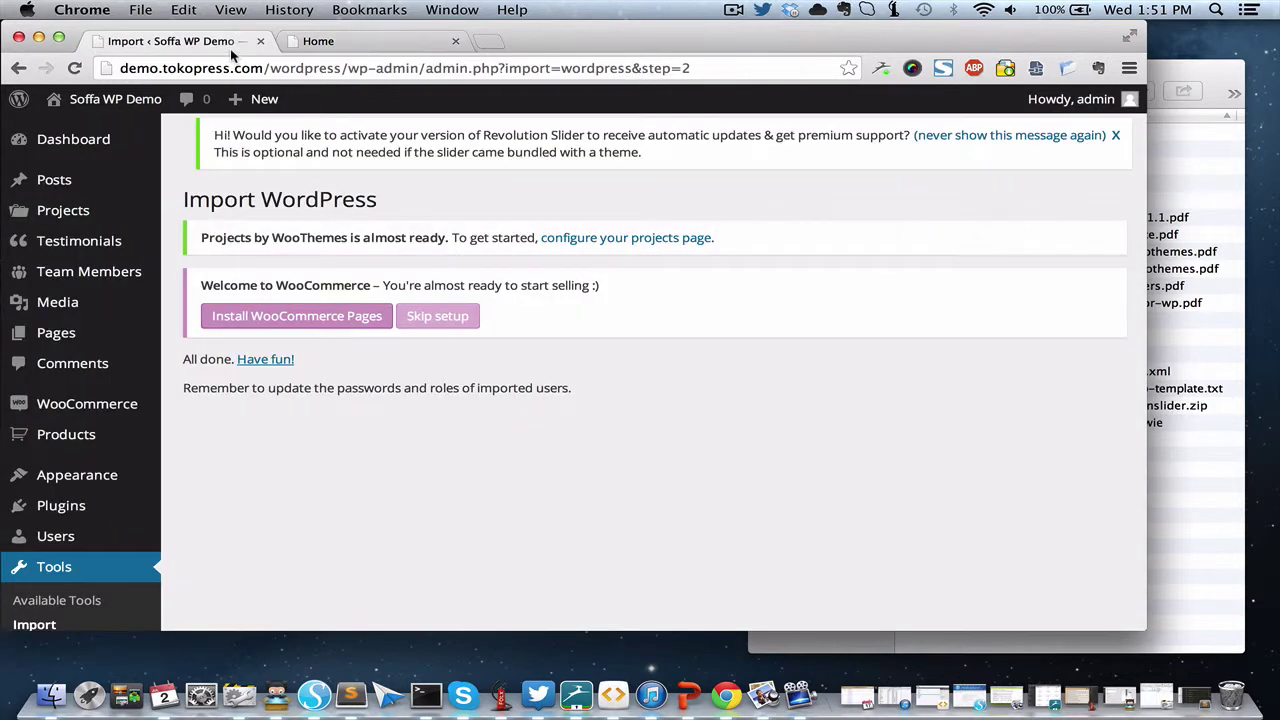
Assign Header Menu to the header location and Footer Menu to the footer location, and save the menu locations.
mouse_move(77, 469)
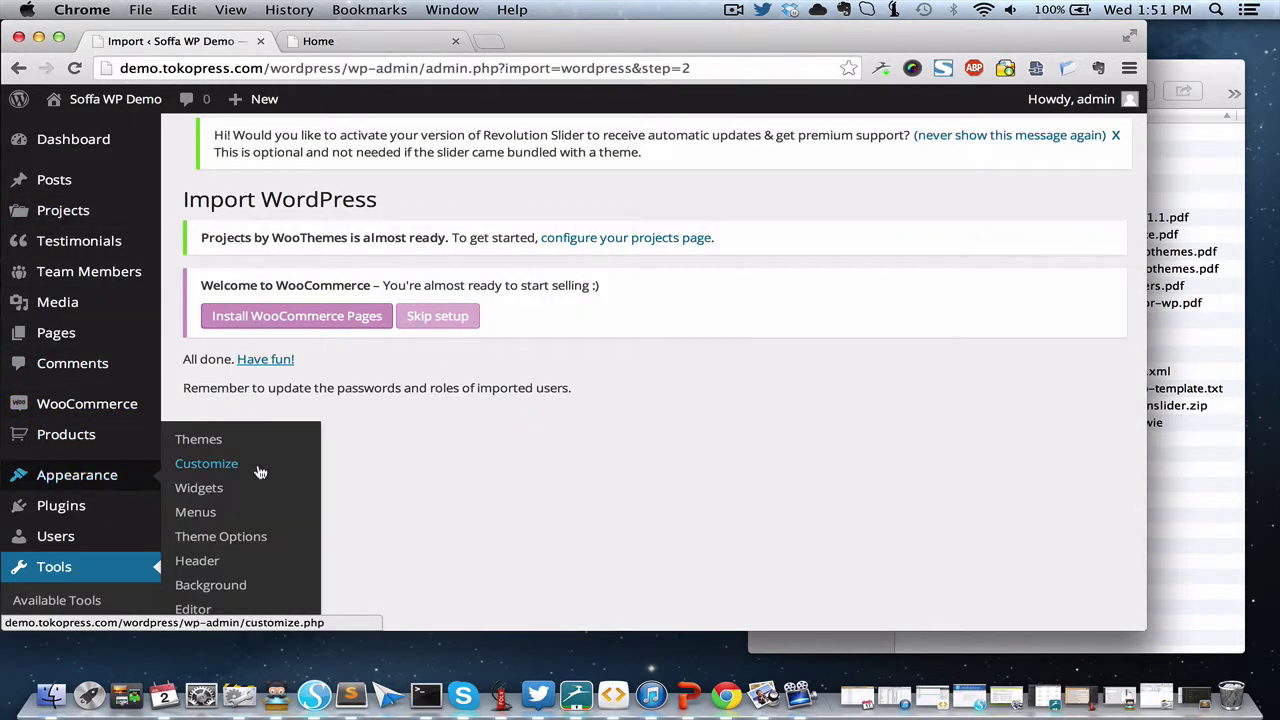
click(244, 515)
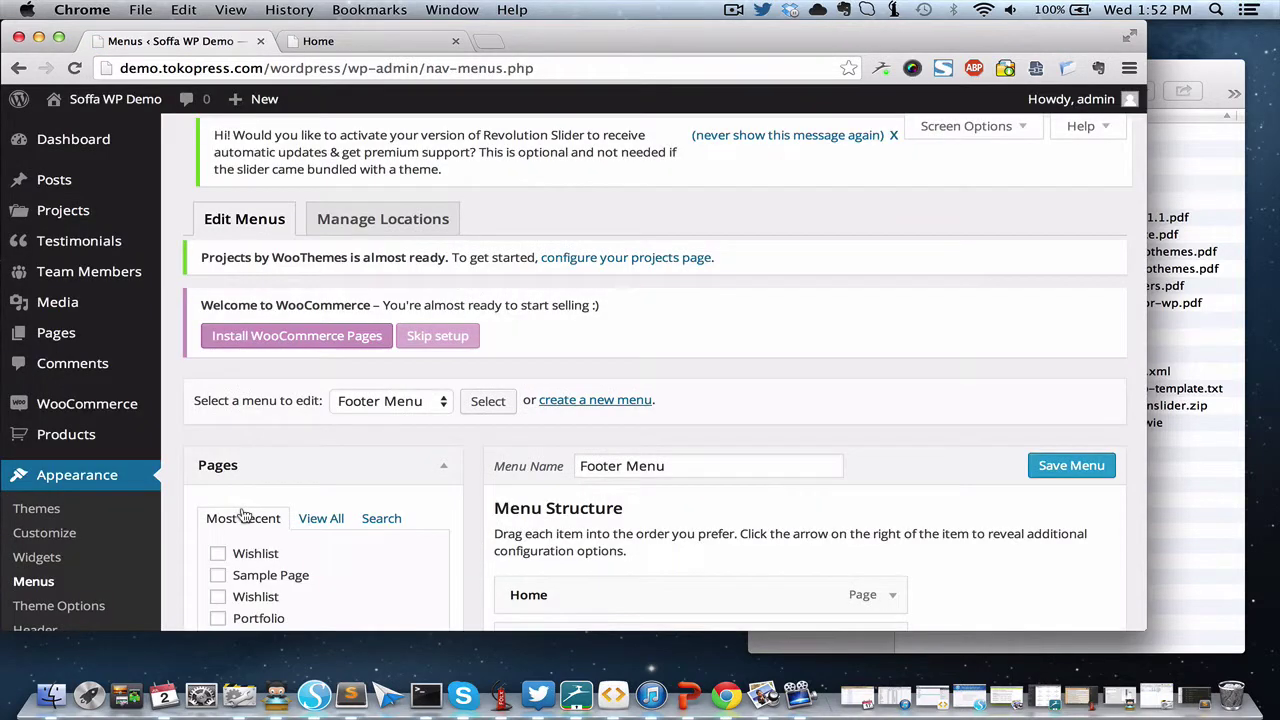
click(413, 222)
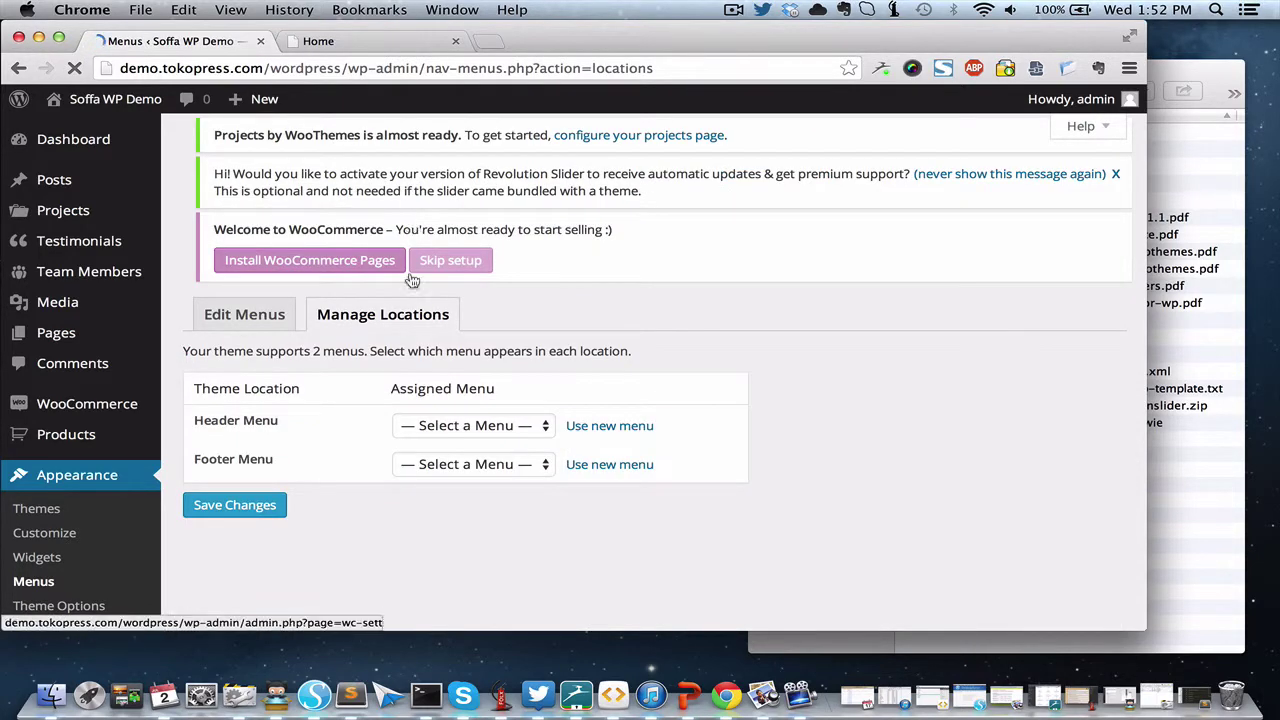
click(450, 440)
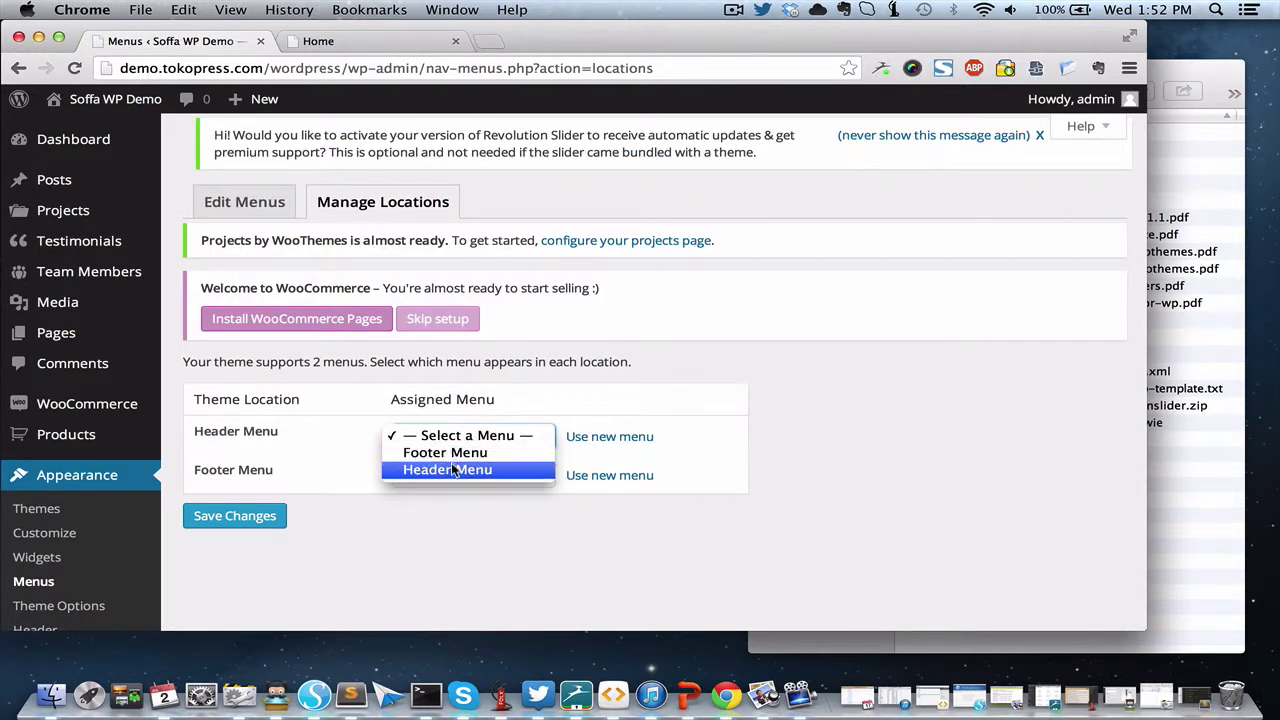
click(450, 469)
click(481, 474)
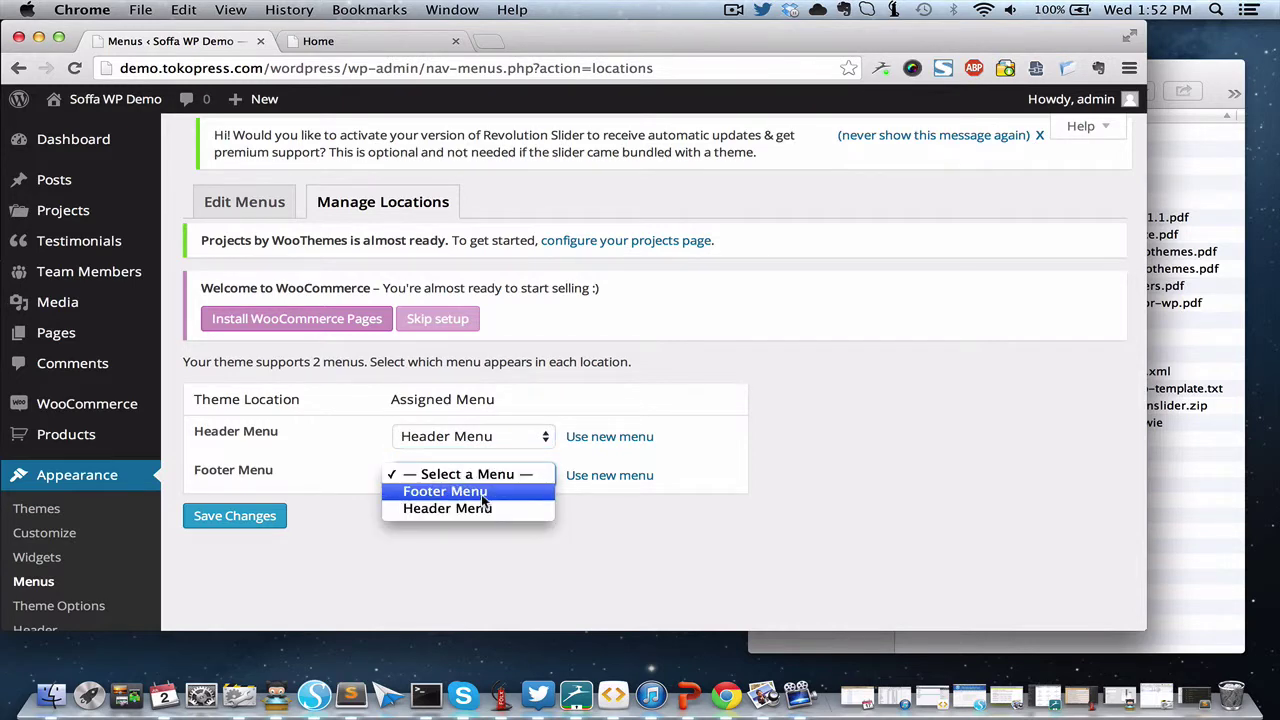
click(481, 492)
click(265, 518)
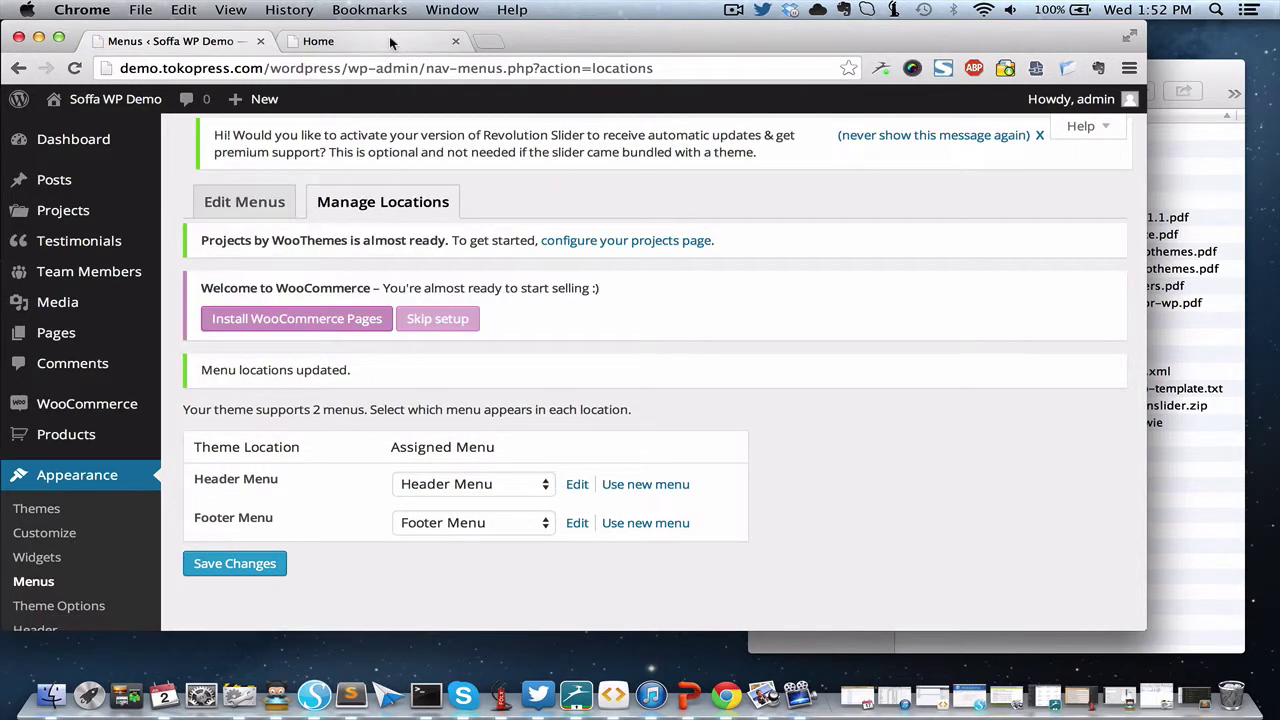
Reload the site's front page and check its header navigation, home widget areas and footer menu.
click(390, 38)
click(78, 68)
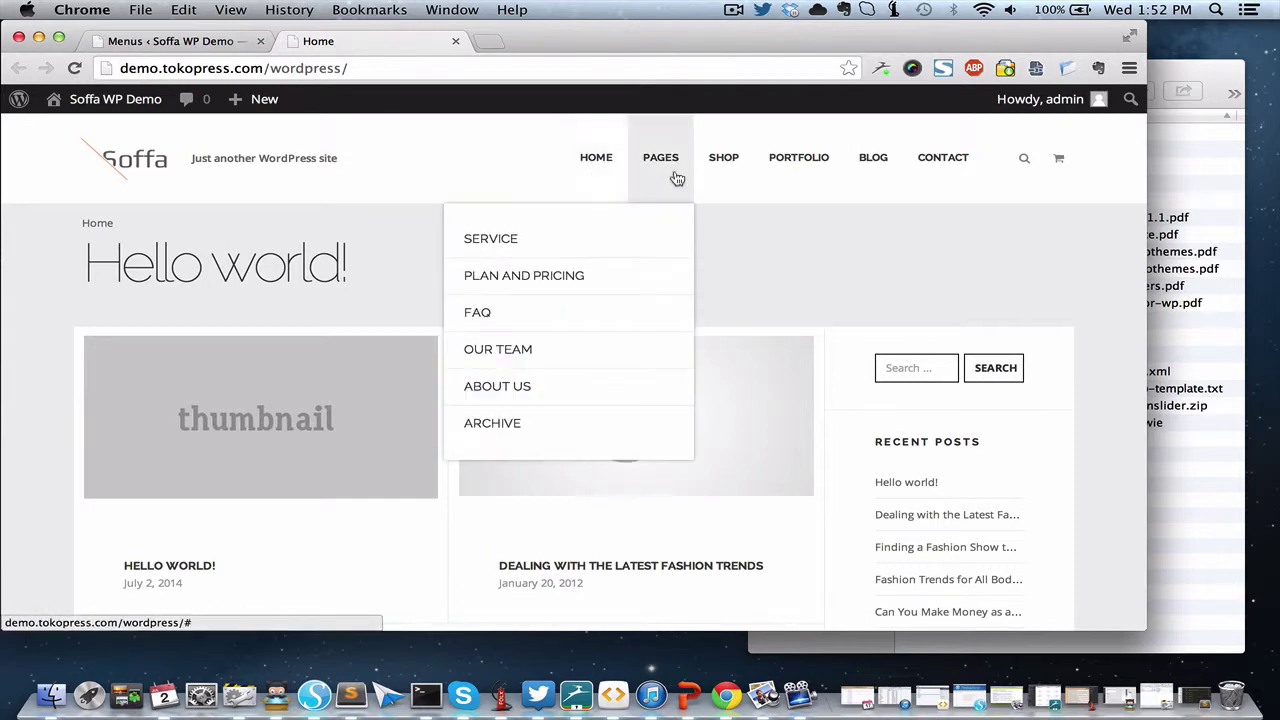
scroll(828, 258, down, 15)
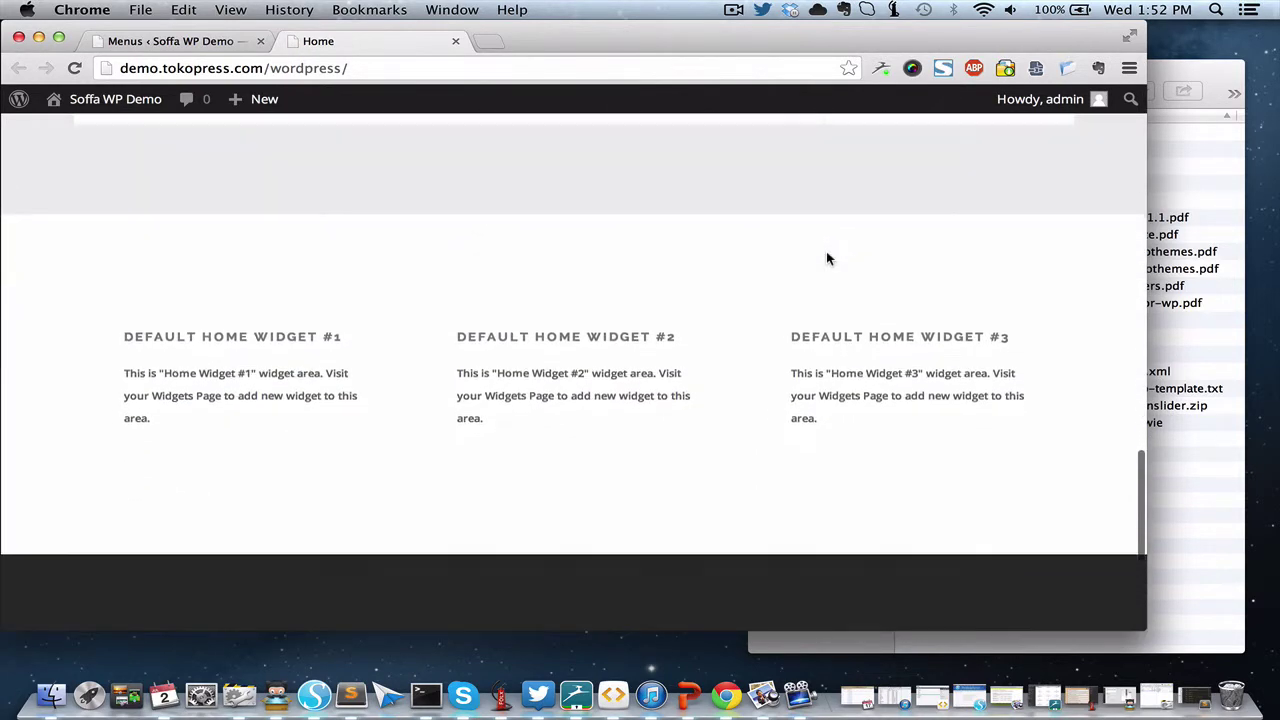
scroll(828, 258, down, 4)
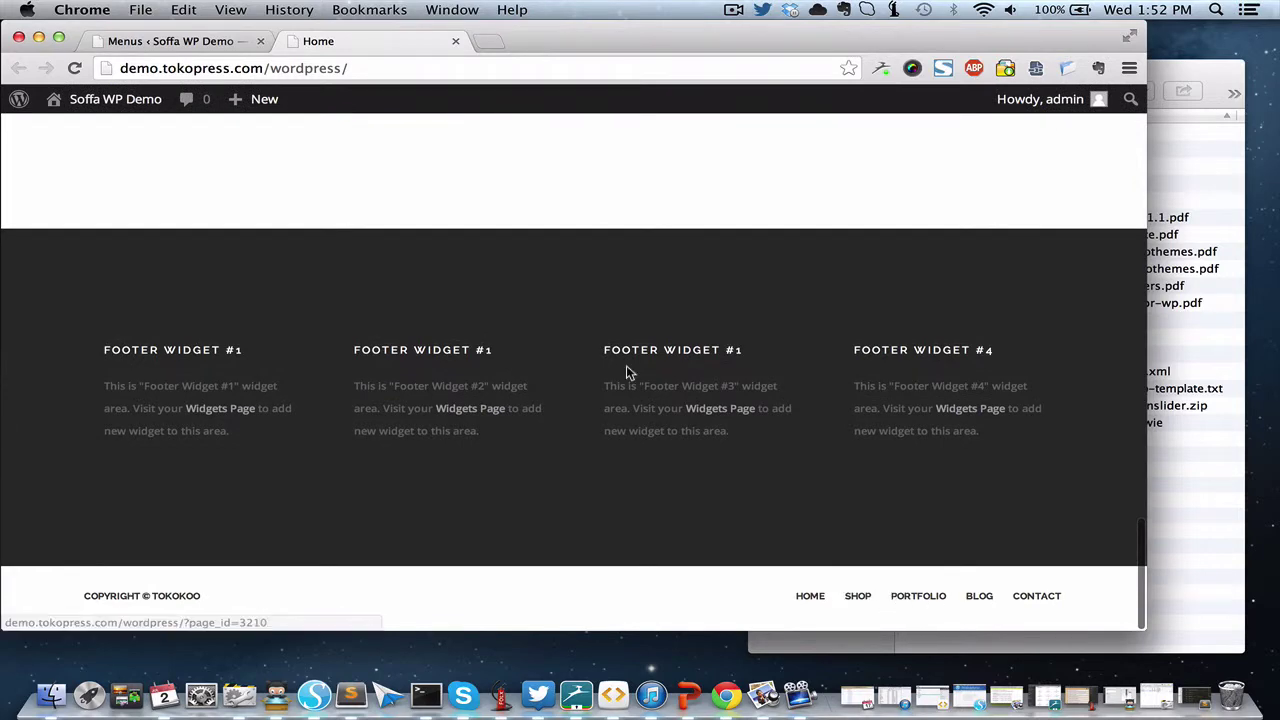
In the Reading settings, make the front page display a static page, choose Home as that page, and save the changes.
scroll(629, 370, up, 20)
click(152, 41)
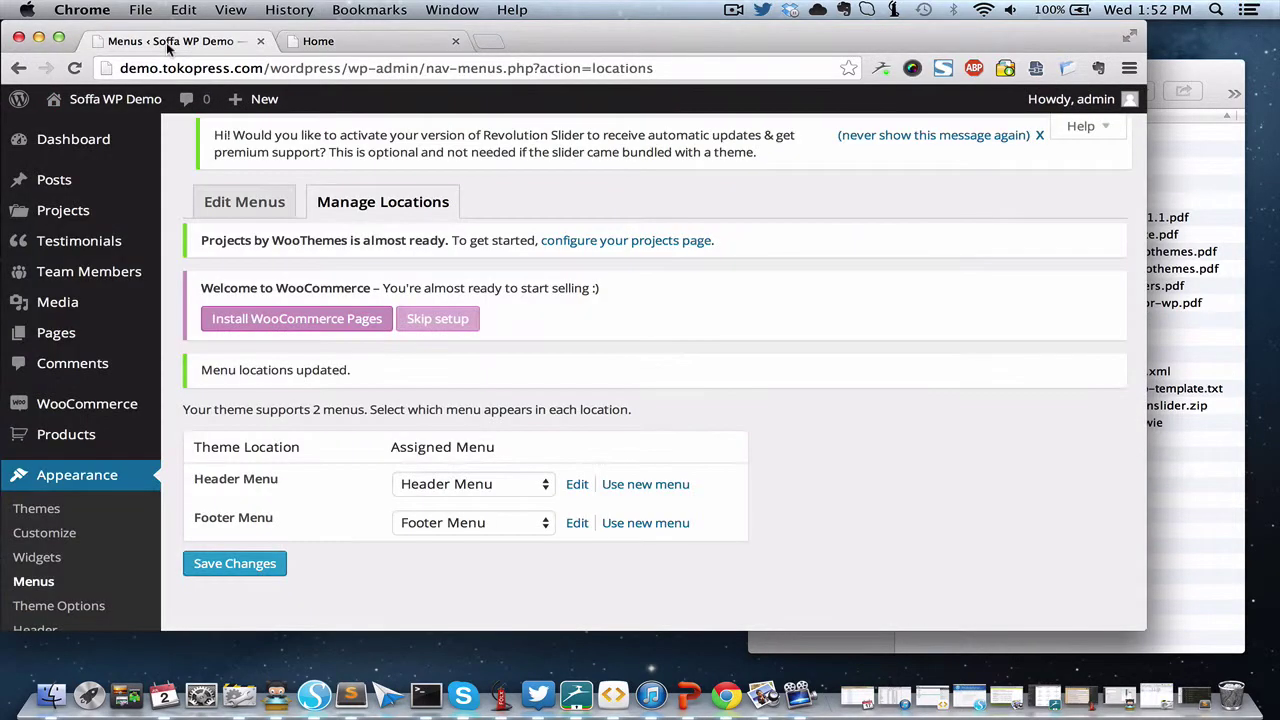
scroll(211, 414, down, 4)
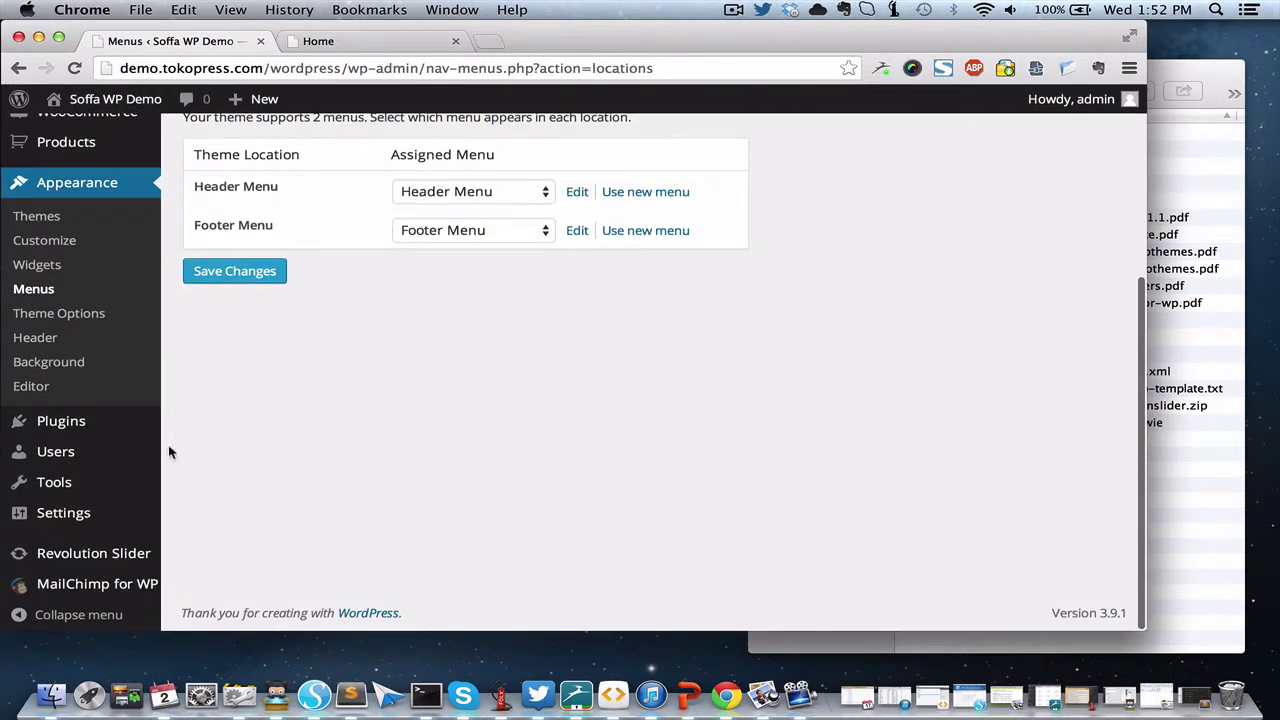
mouse_move(143, 520)
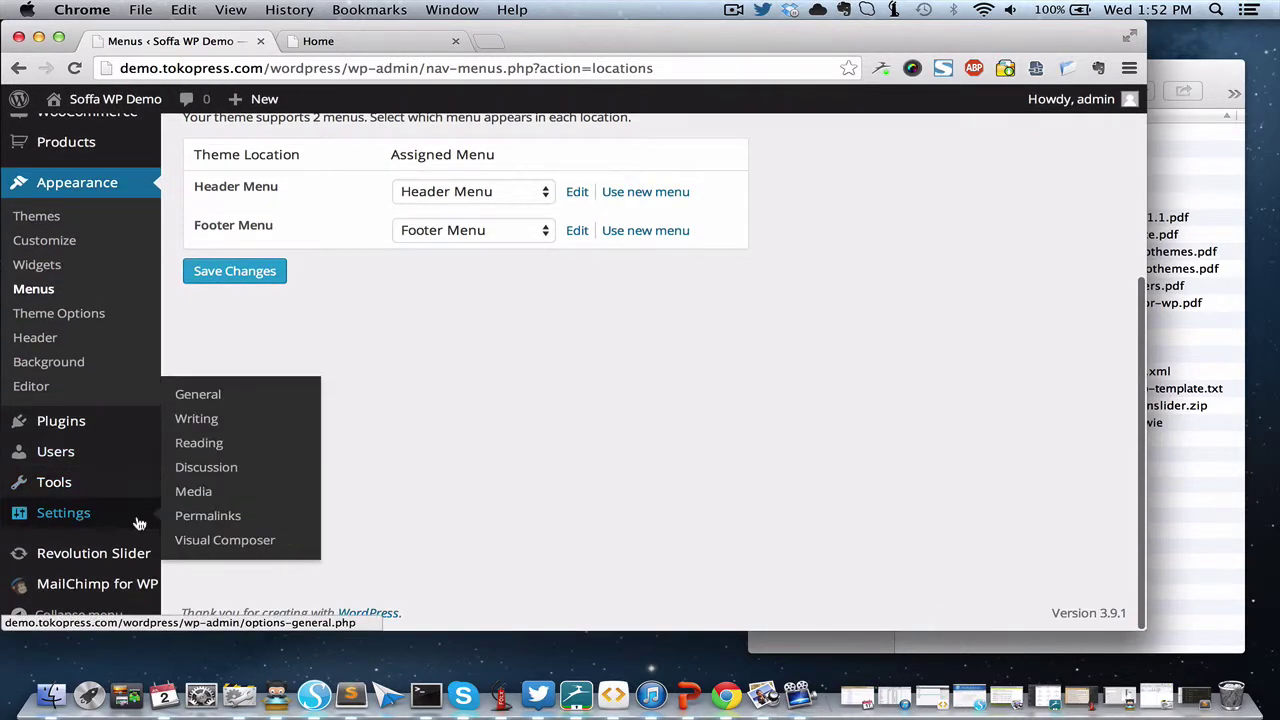
click(234, 452)
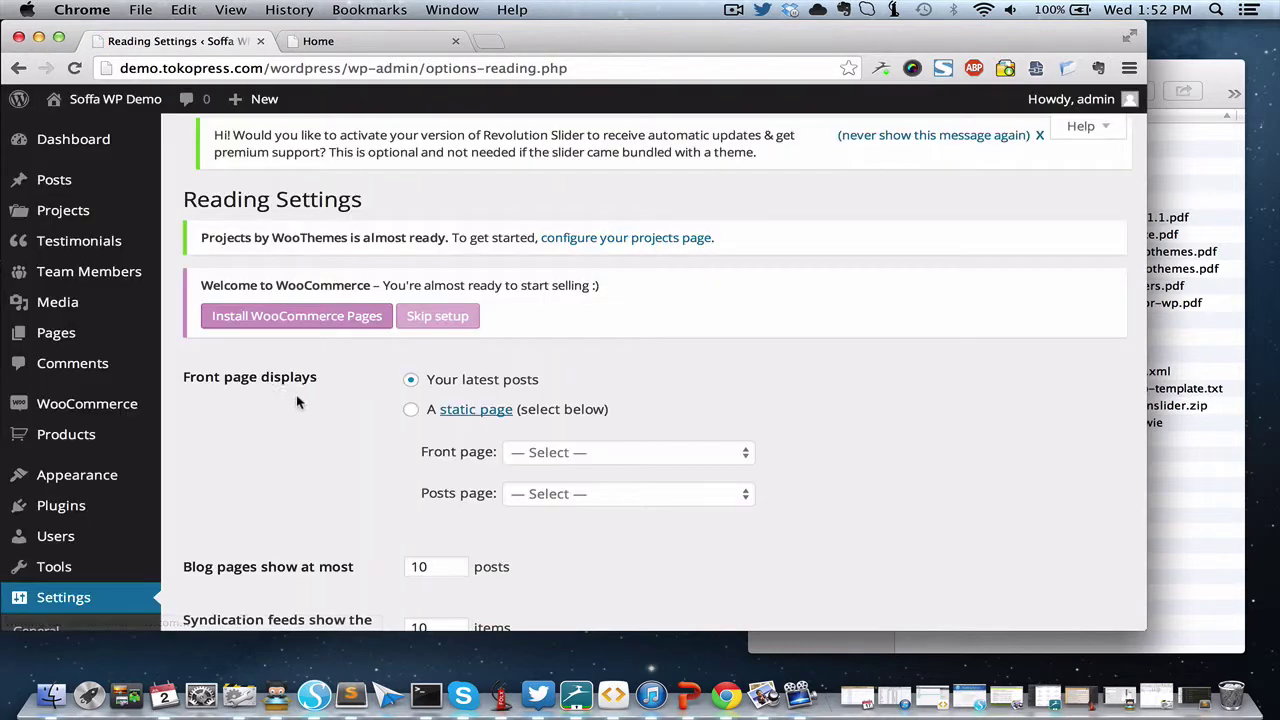
scroll(413, 436, down, 5)
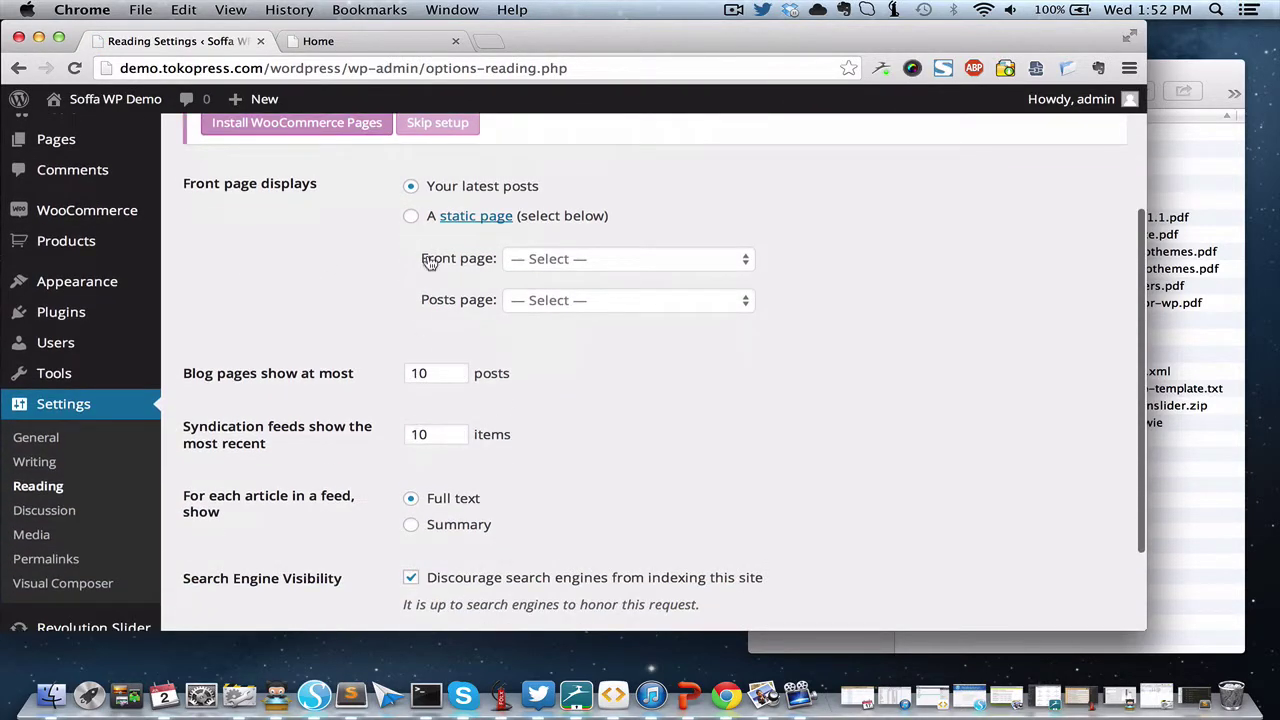
click(410, 216)
click(540, 264)
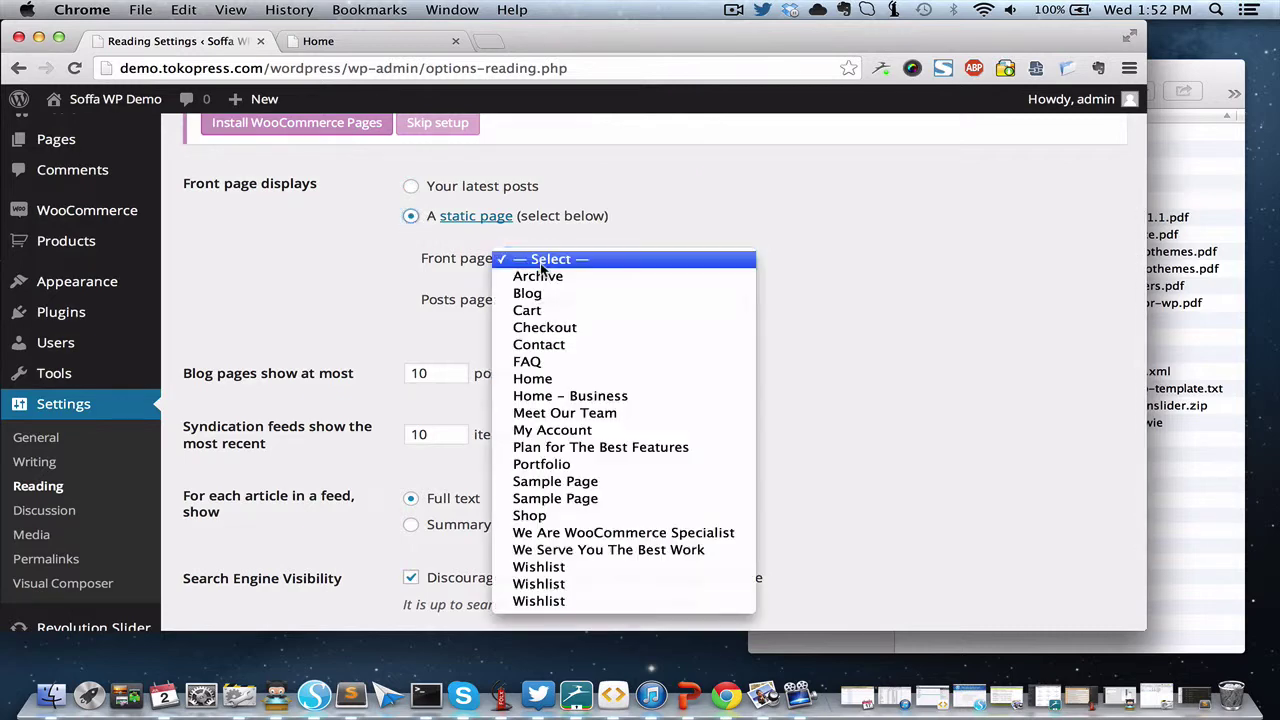
click(545, 380)
scroll(613, 425, down, 3)
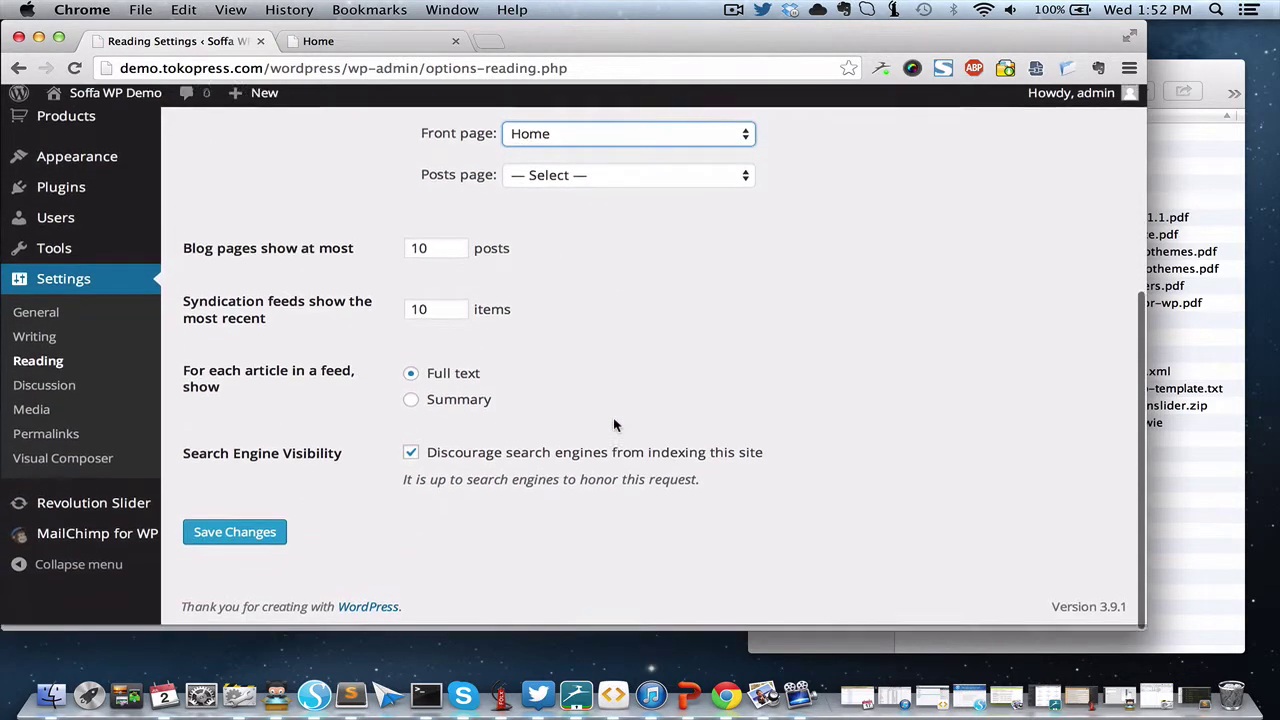
click(253, 540)
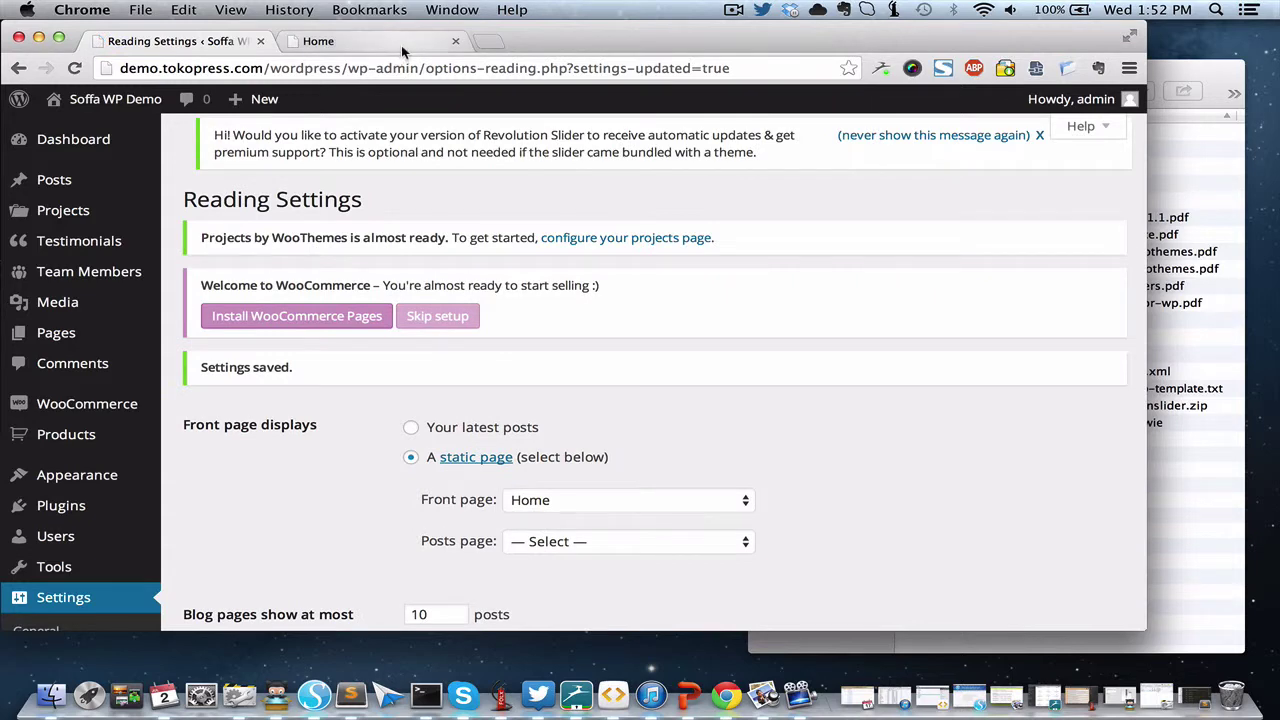
Reload the site's front page and check the static Home page from the slider area down to the footer widgets.
click(401, 45)
click(74, 68)
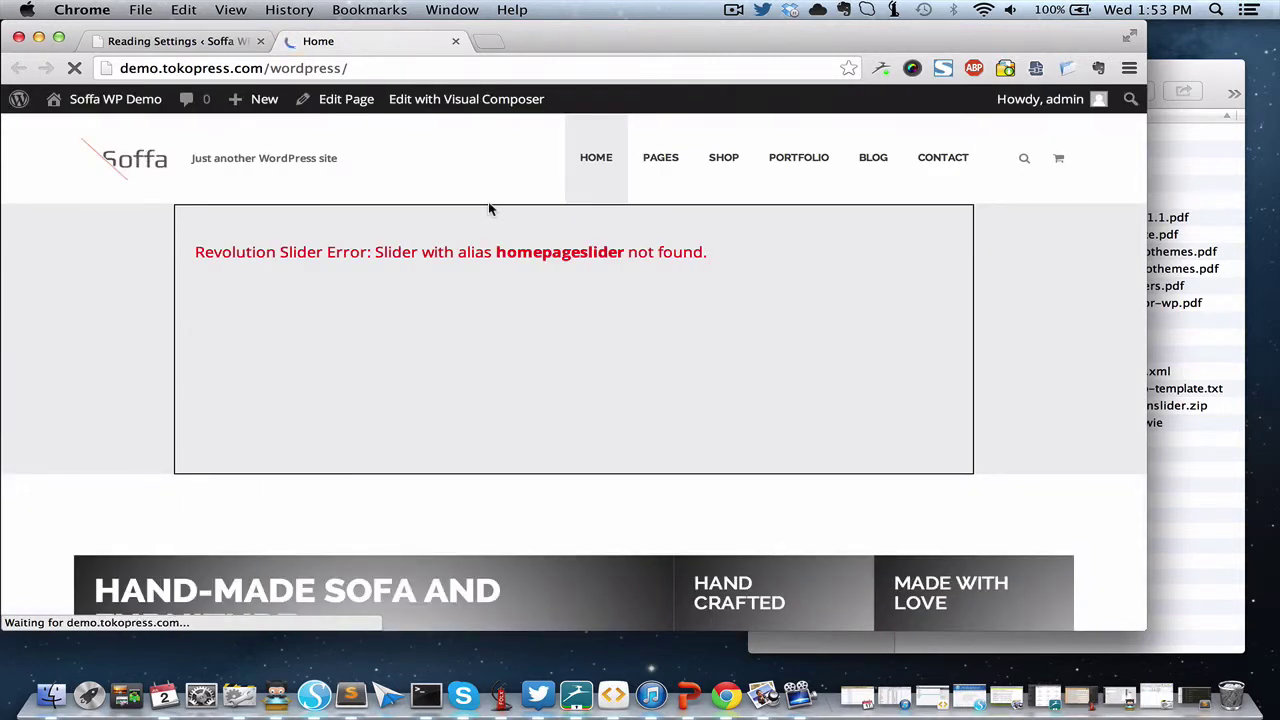
scroll(1084, 457, down, 5)
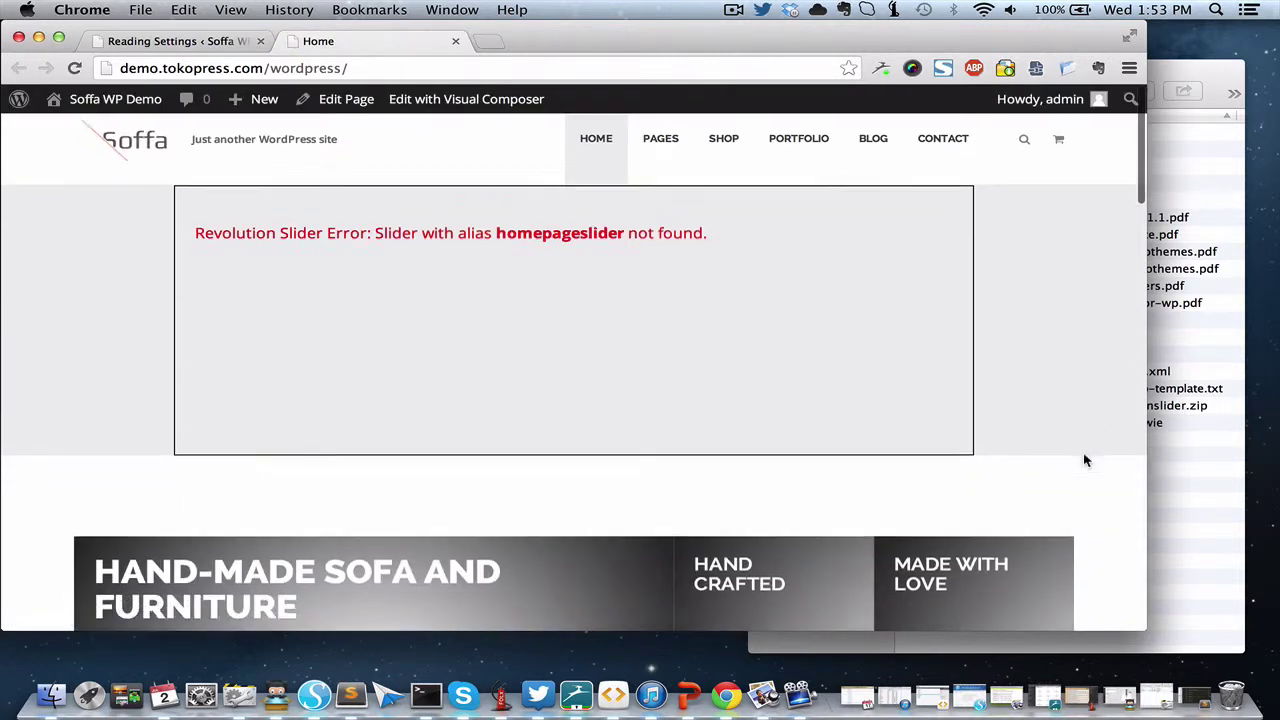
scroll(1087, 460, down, 12)
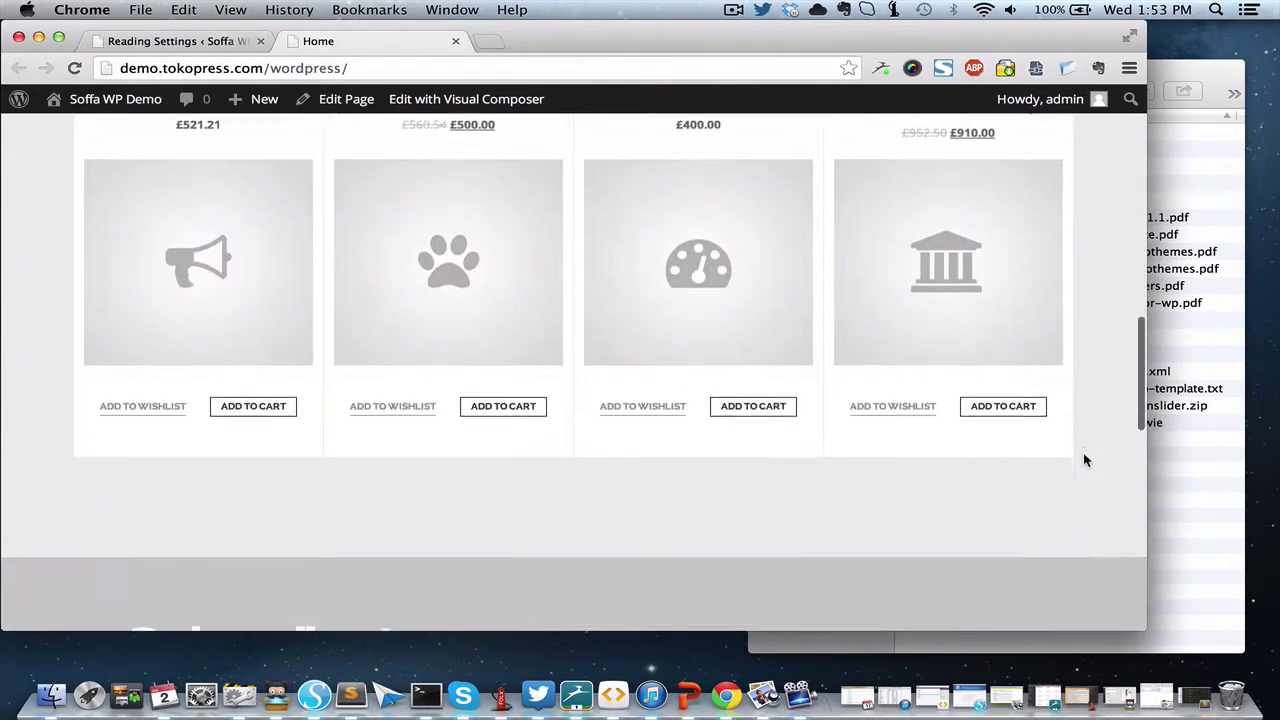
scroll(1085, 460, down, 4)
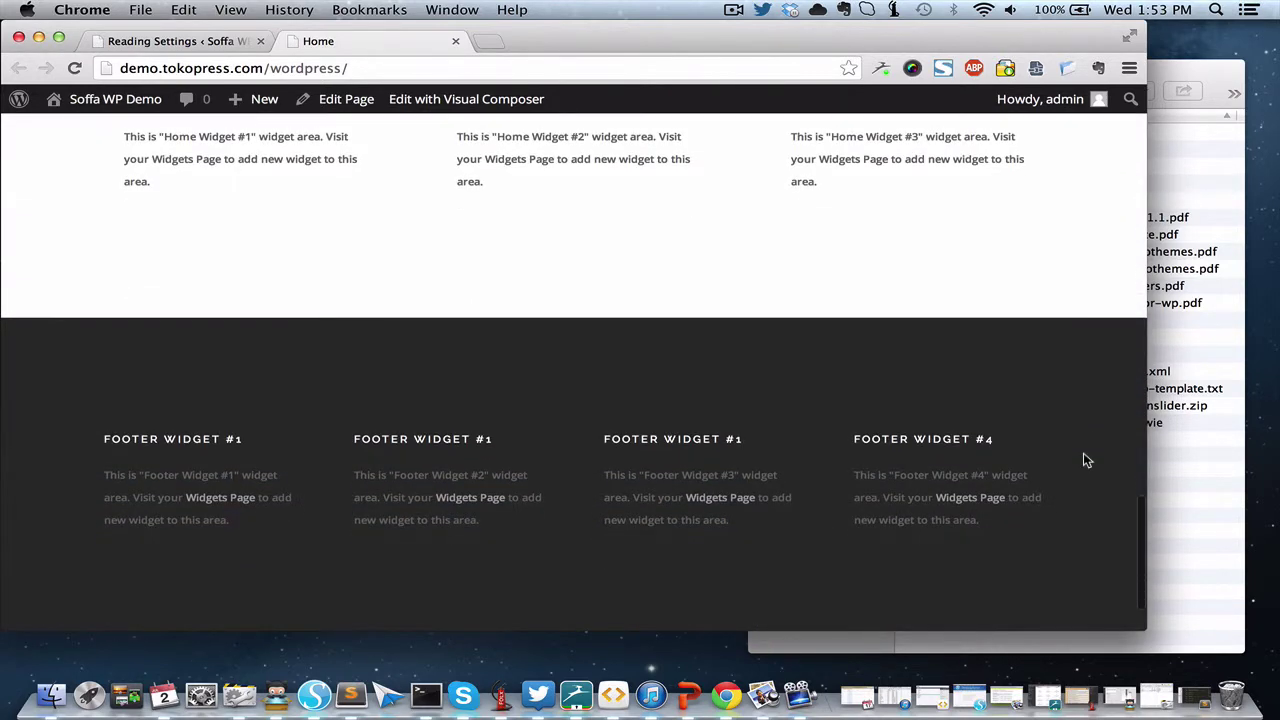
scroll(1083, 460, up, 2)
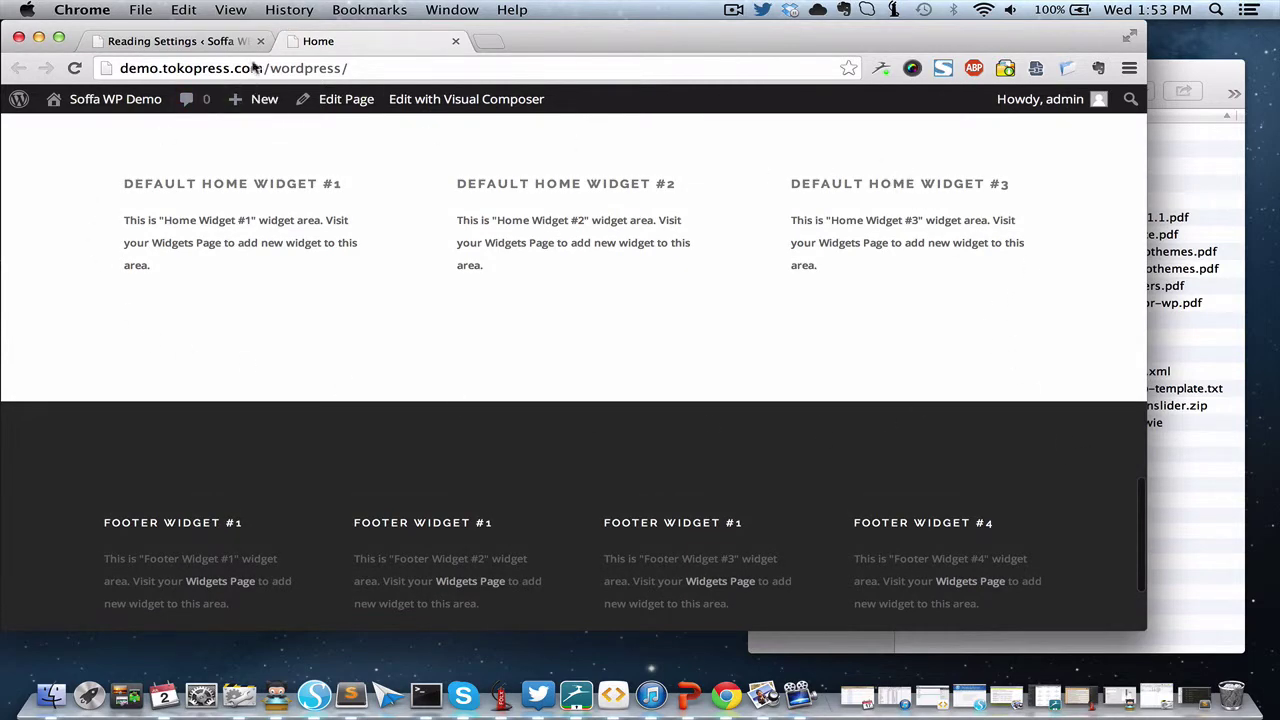
Import the dummy widgets from soffa-wp-dummy-widgets.wie with the Widget Importer & Exporter tool.
click(209, 42)
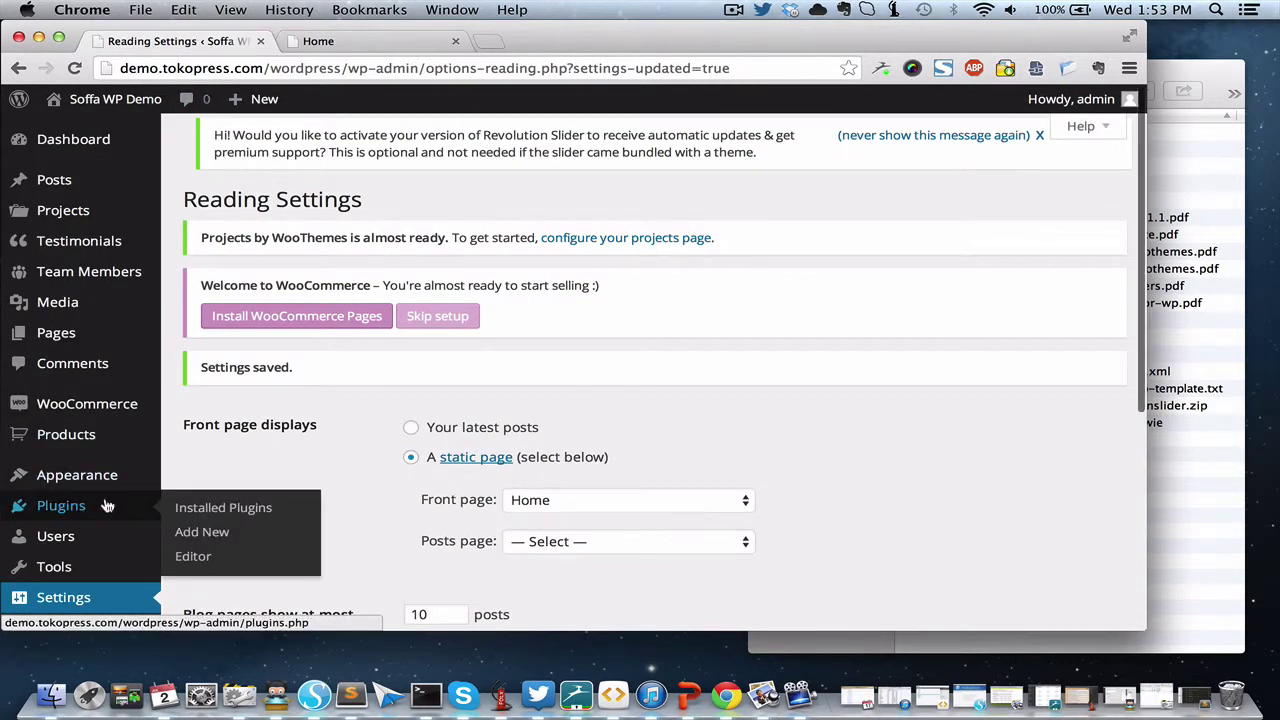
scroll(107, 505, down, 3)
mouse_move(113, 408)
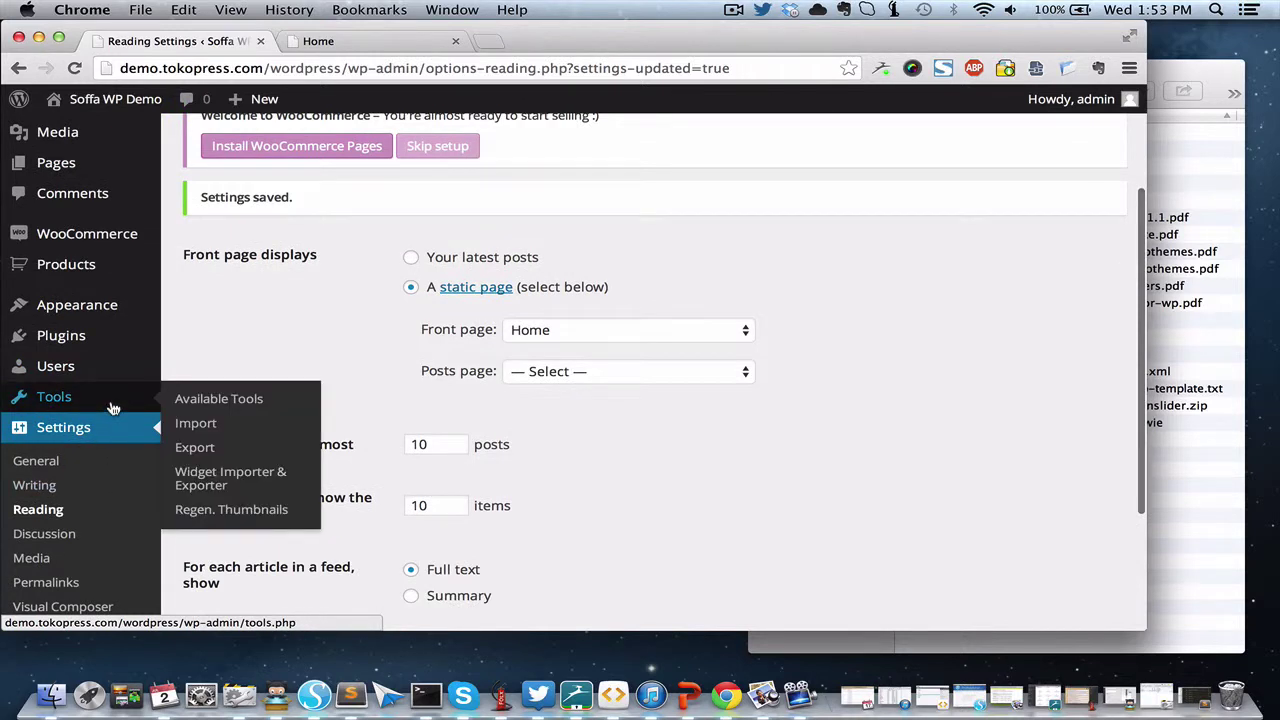
click(225, 486)
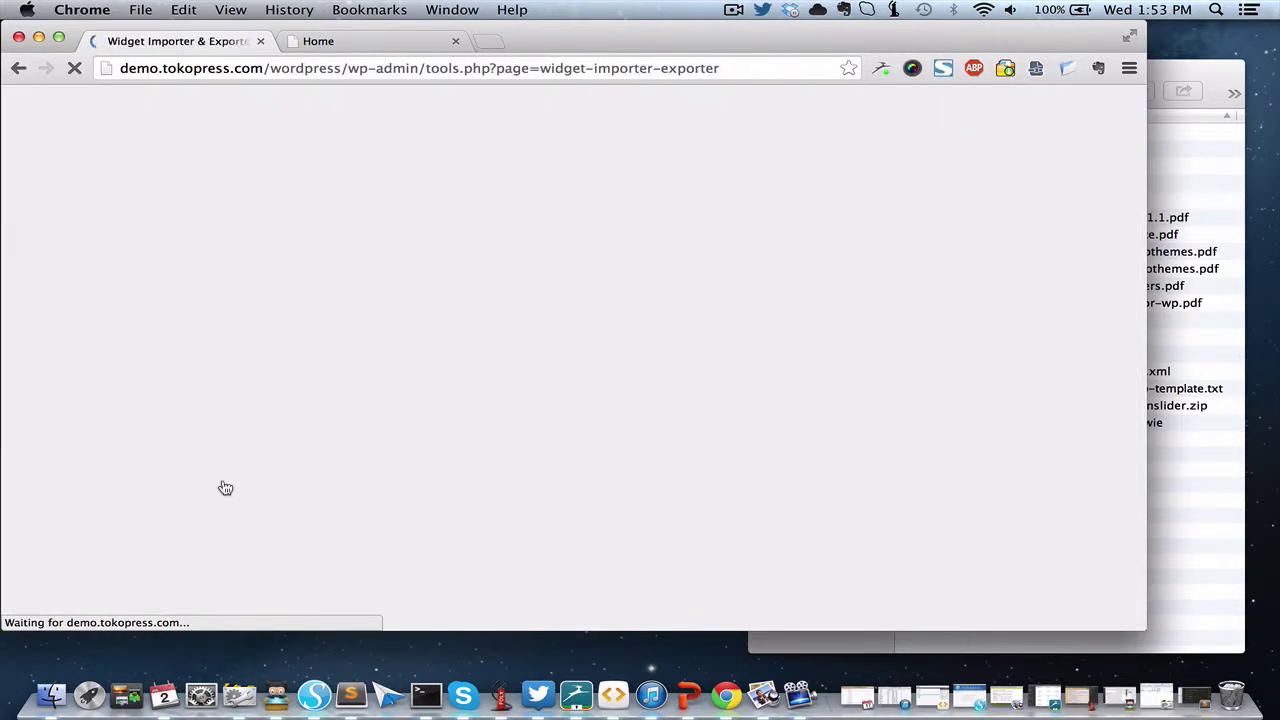
scroll(405, 455, down, 3)
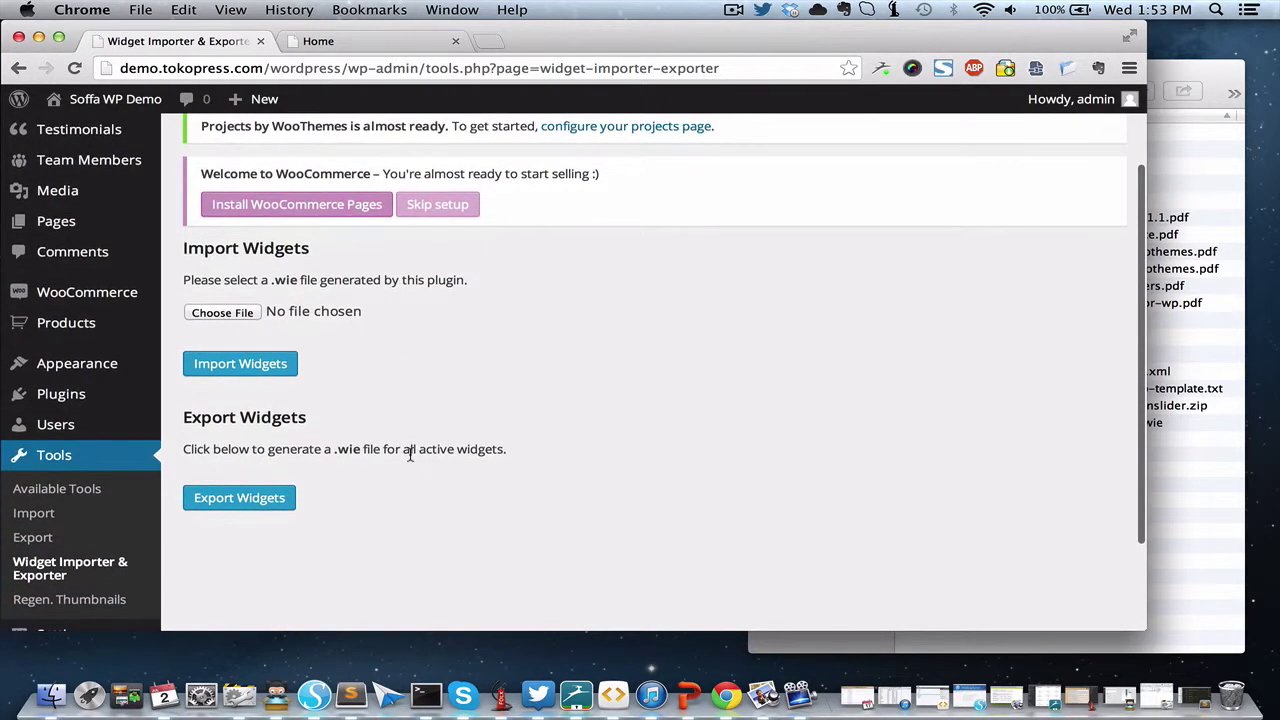
click(1162, 496)
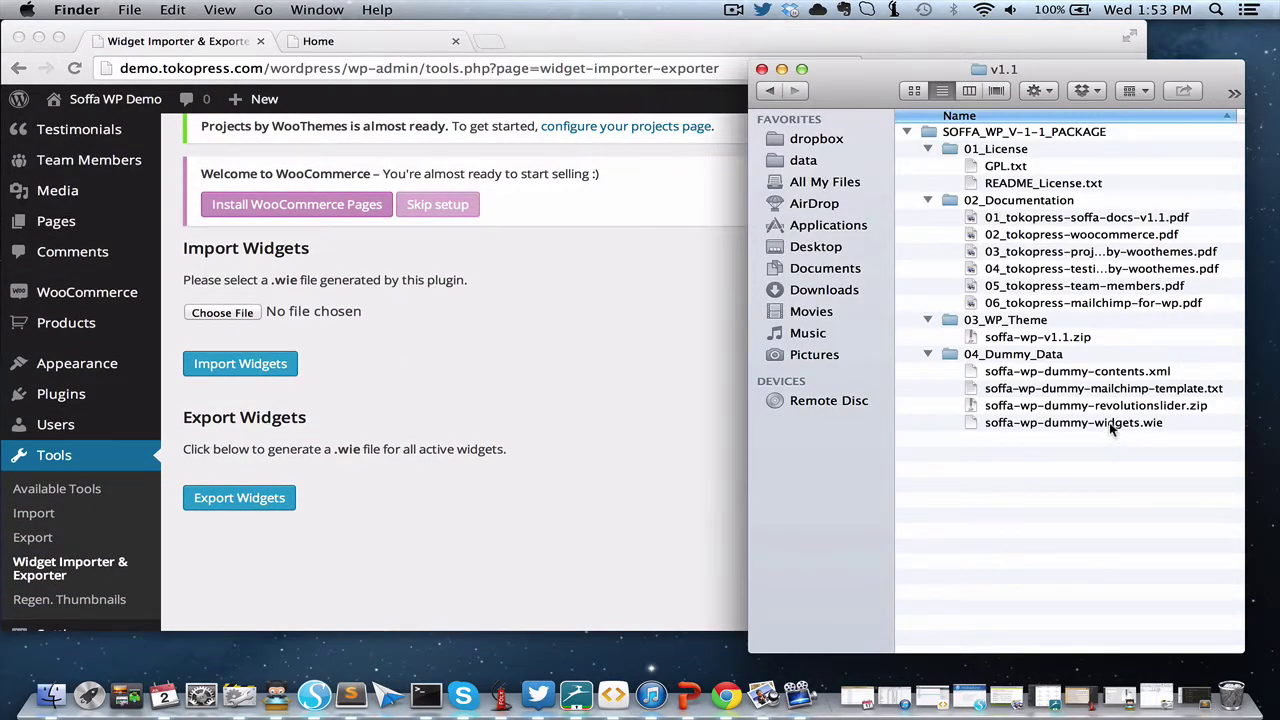
drag(1107, 421, 425, 314)
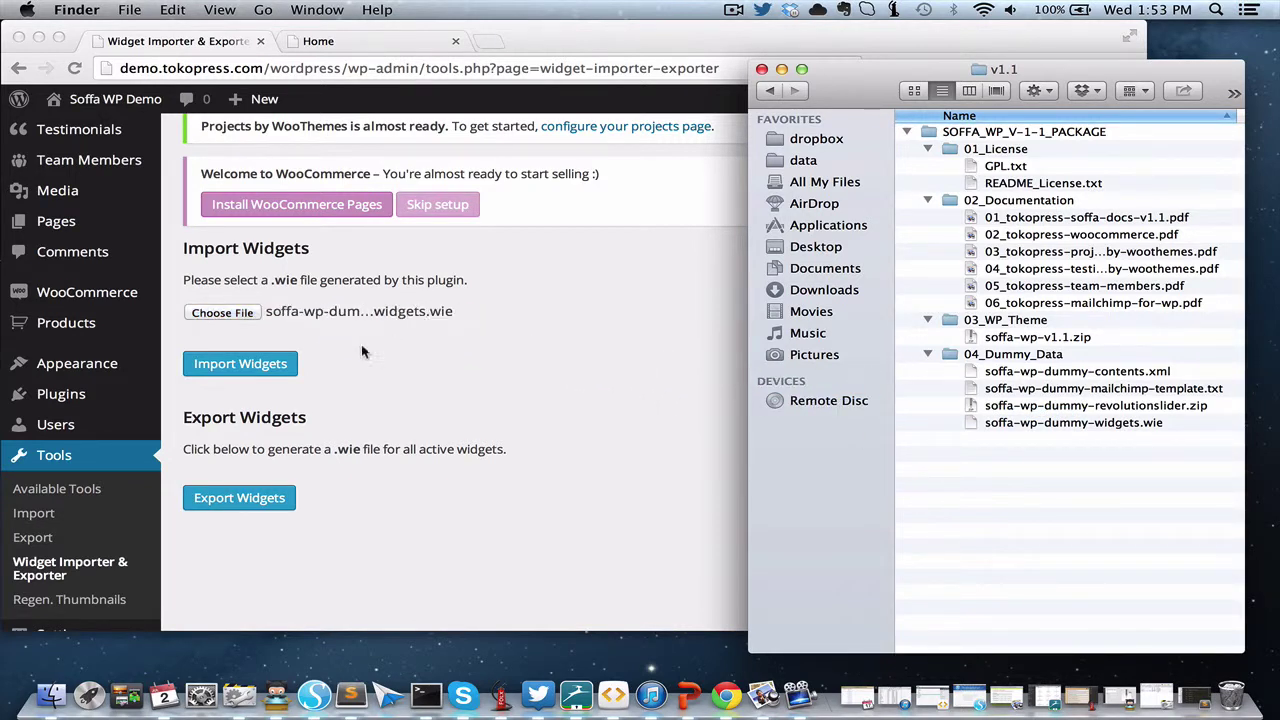
click(279, 371)
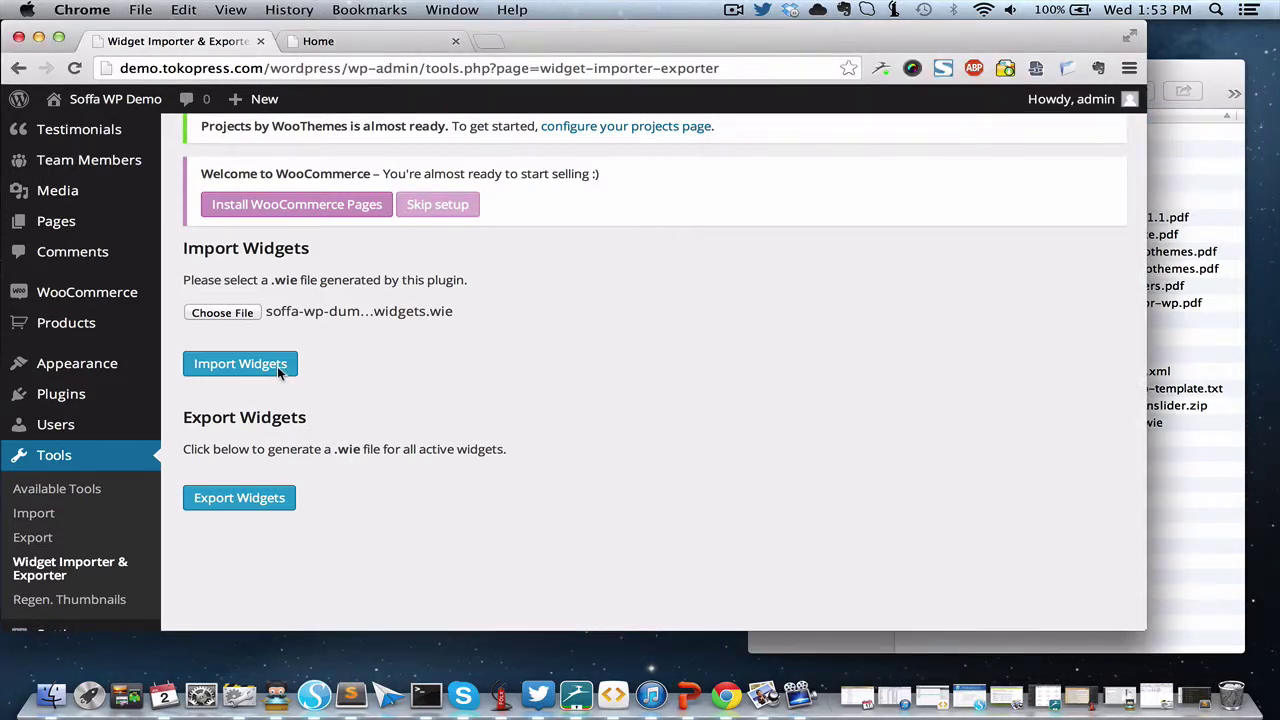
click(279, 371)
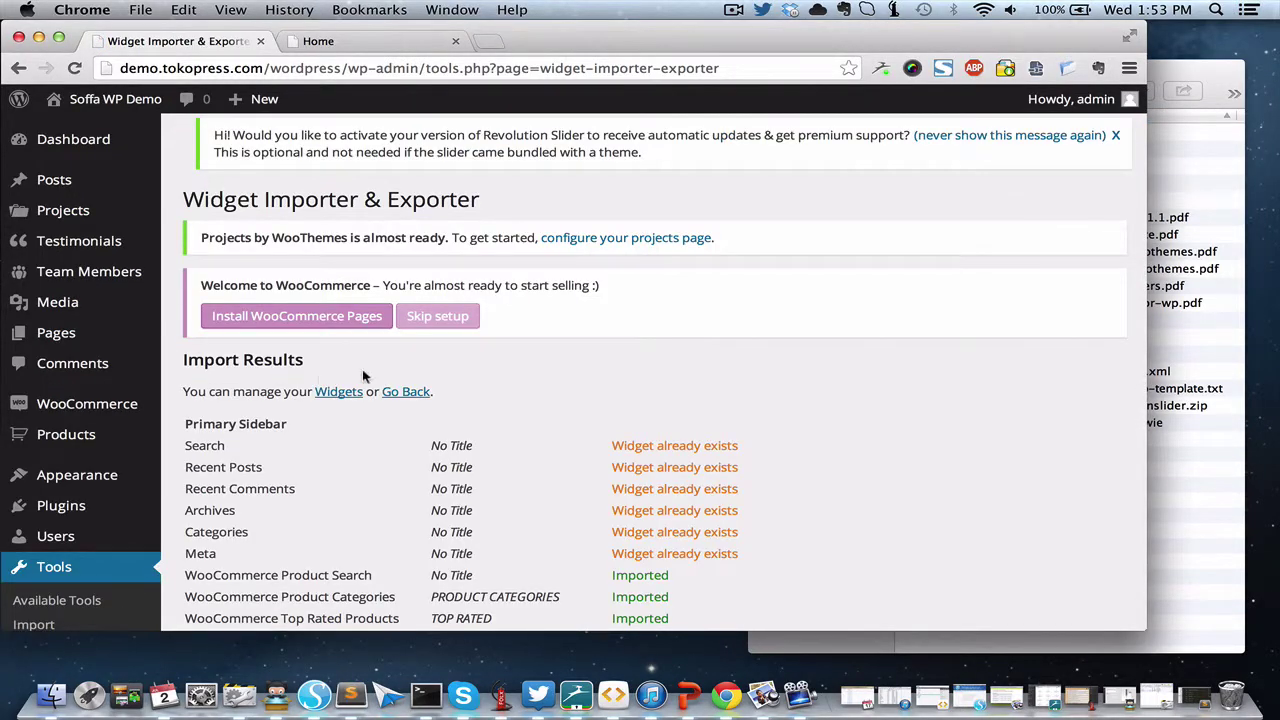
Reload the site's front page and check the imported widgets in the home and footer areas and the slider area.
click(327, 45)
click(115, 98)
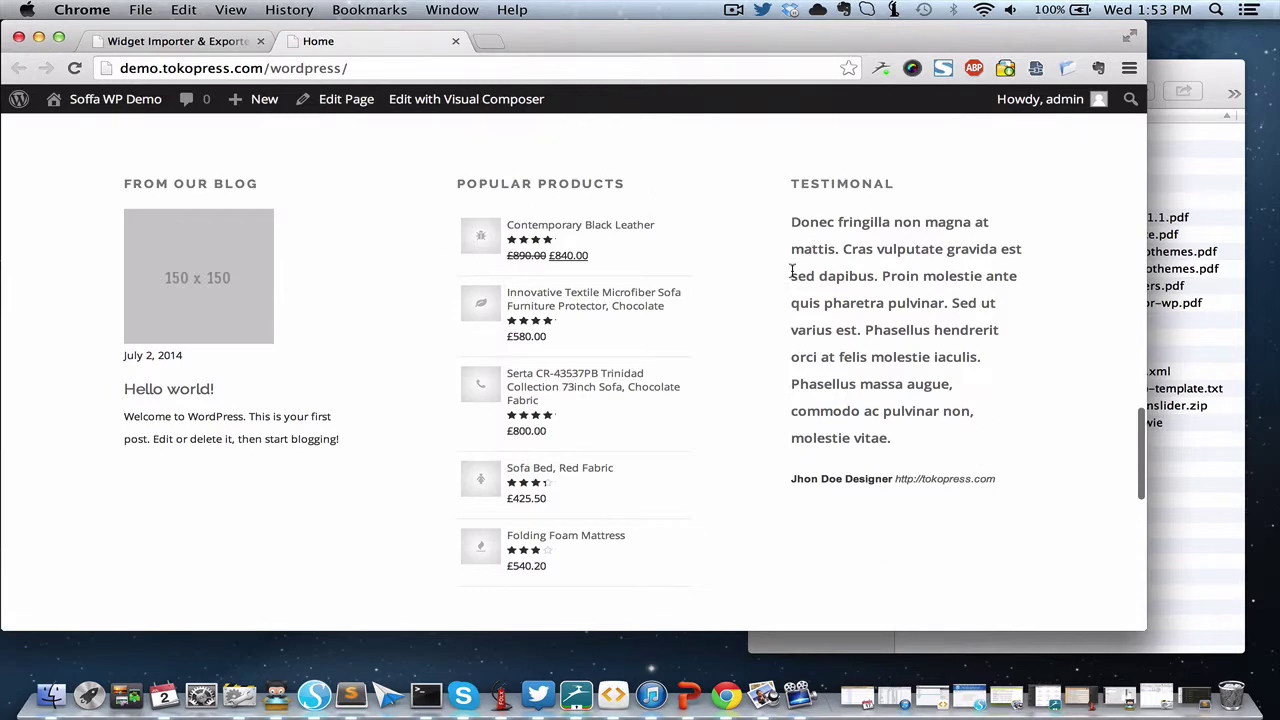
scroll(791, 275, down, 5)
scroll(791, 275, down, 3)
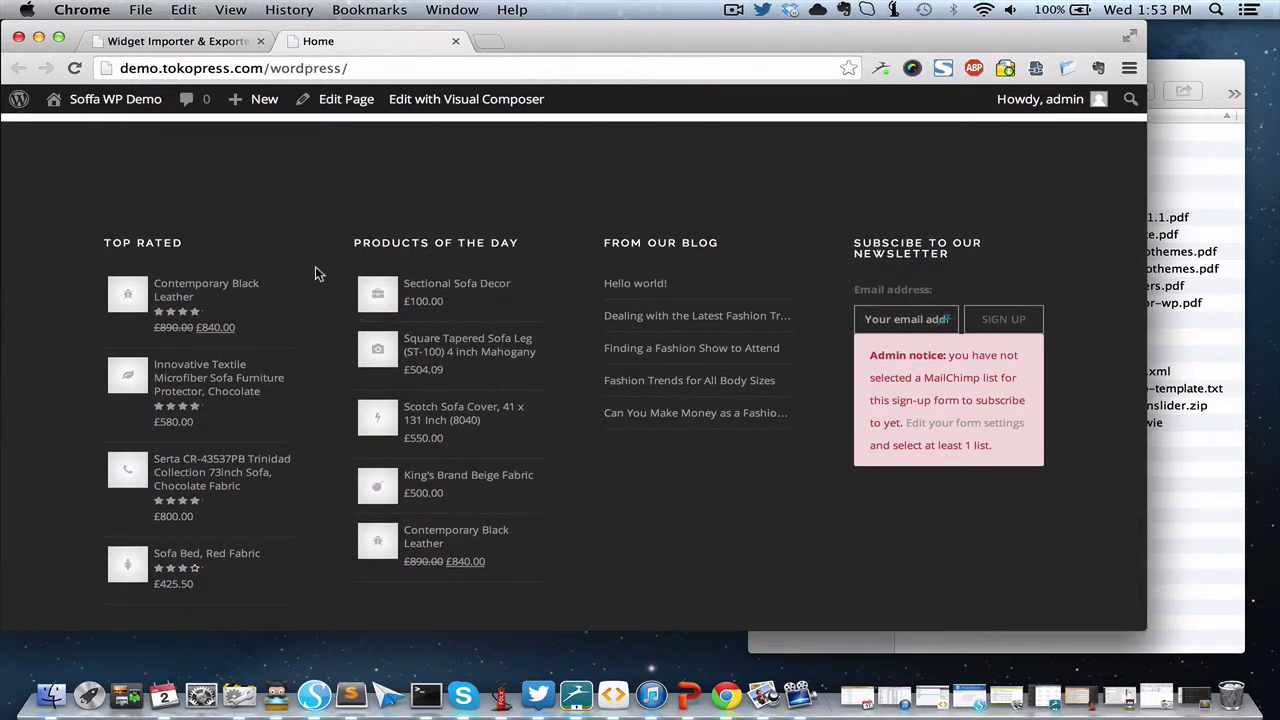
scroll(315, 270, up, 20)
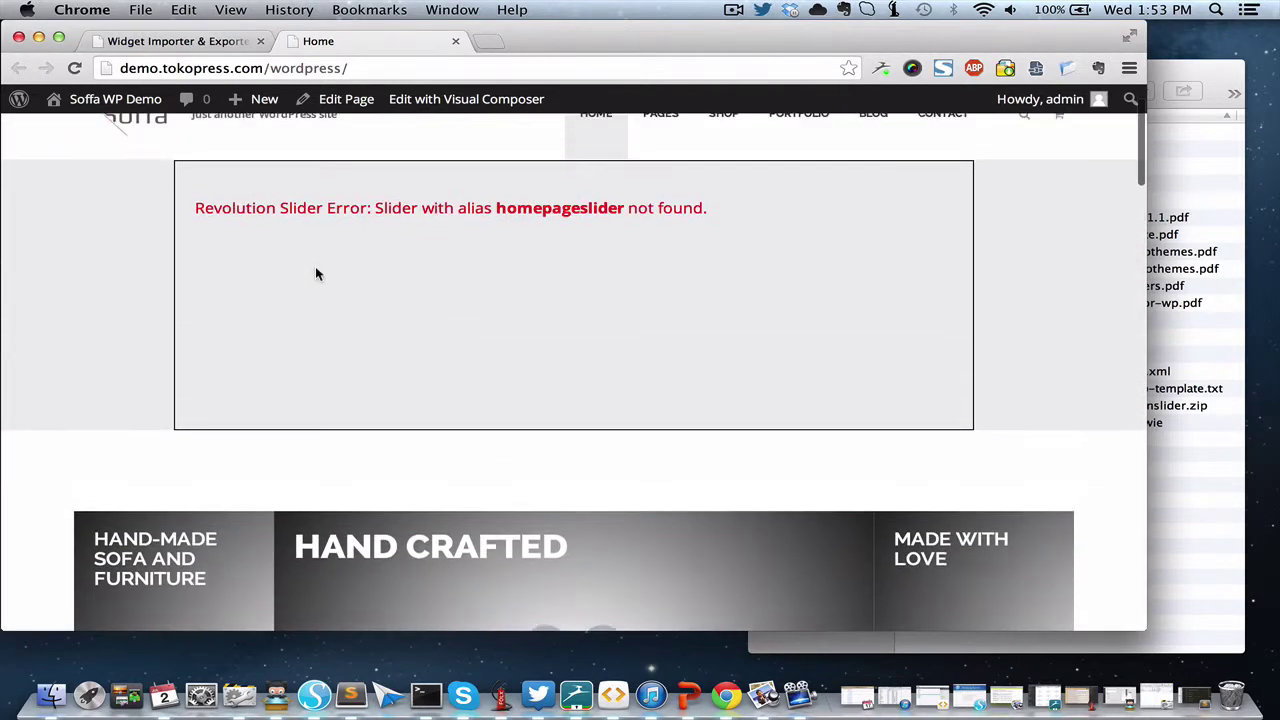
scroll(362, 318, up, 2)
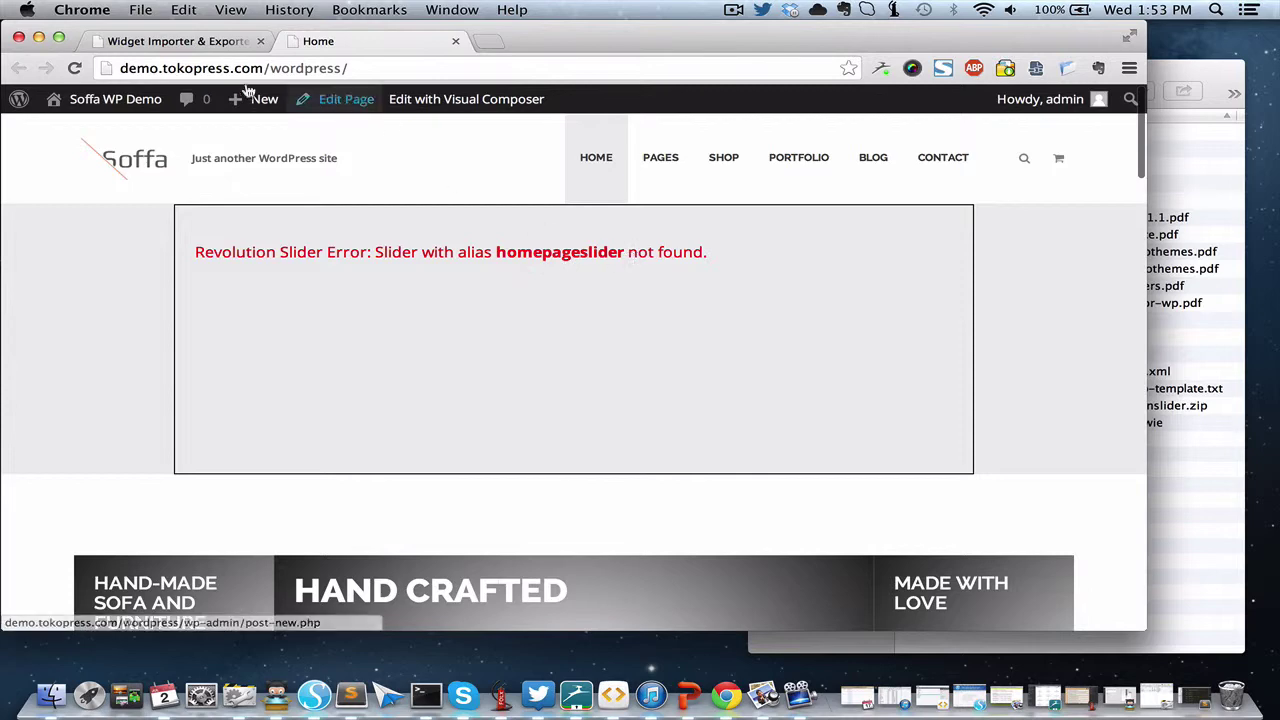
Import soffa-wp-dummy-revolutionslider.zip into Revolution Slider, keeping custom animations and static styles on overwrite.
click(190, 41)
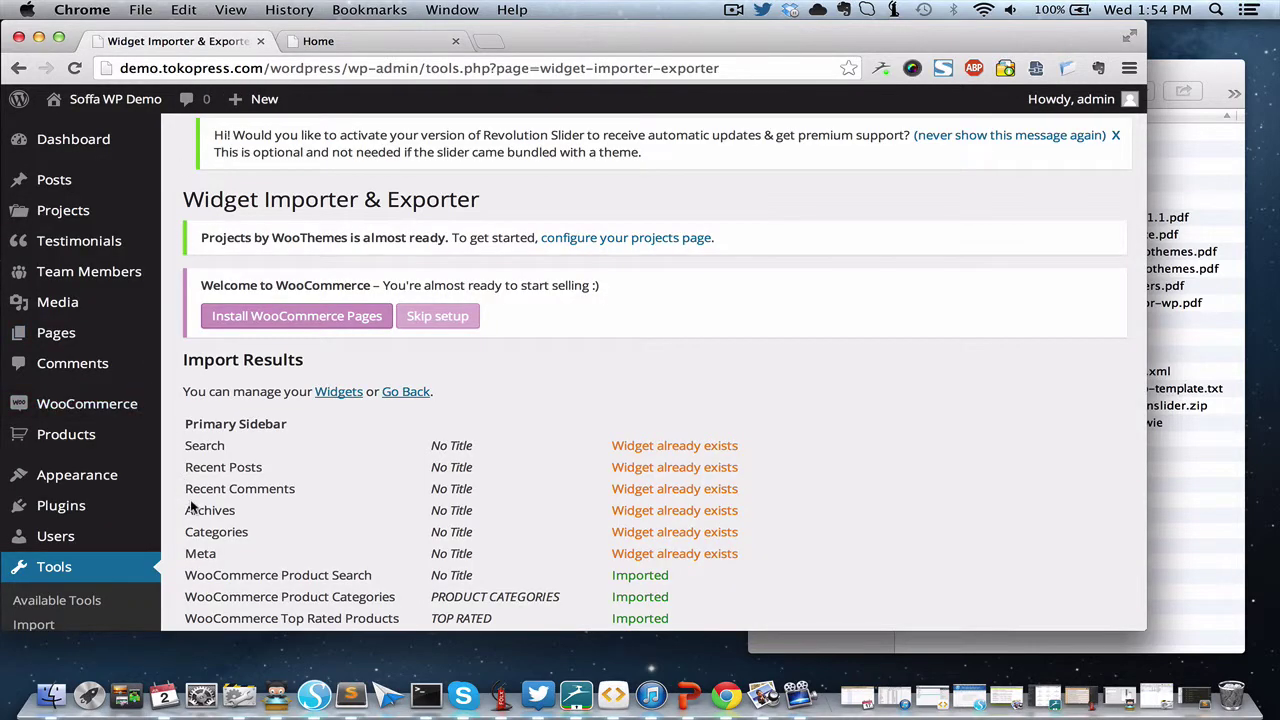
scroll(188, 500, down, 5)
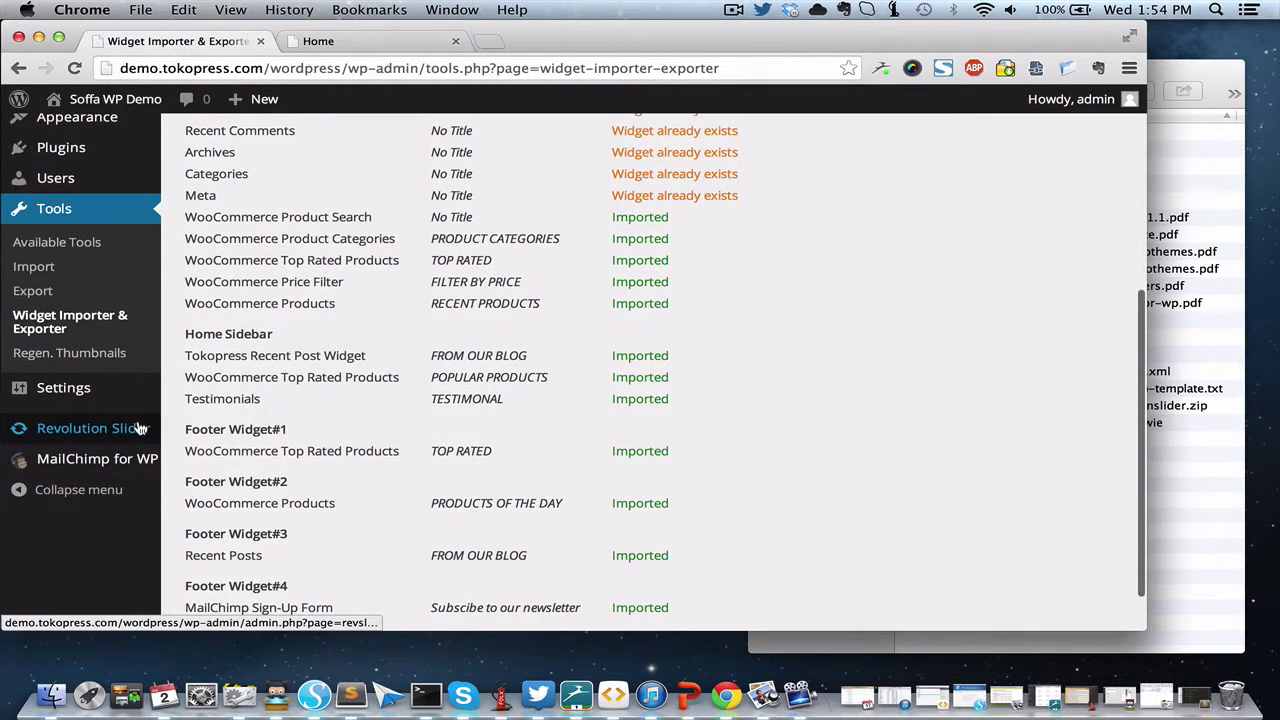
click(141, 427)
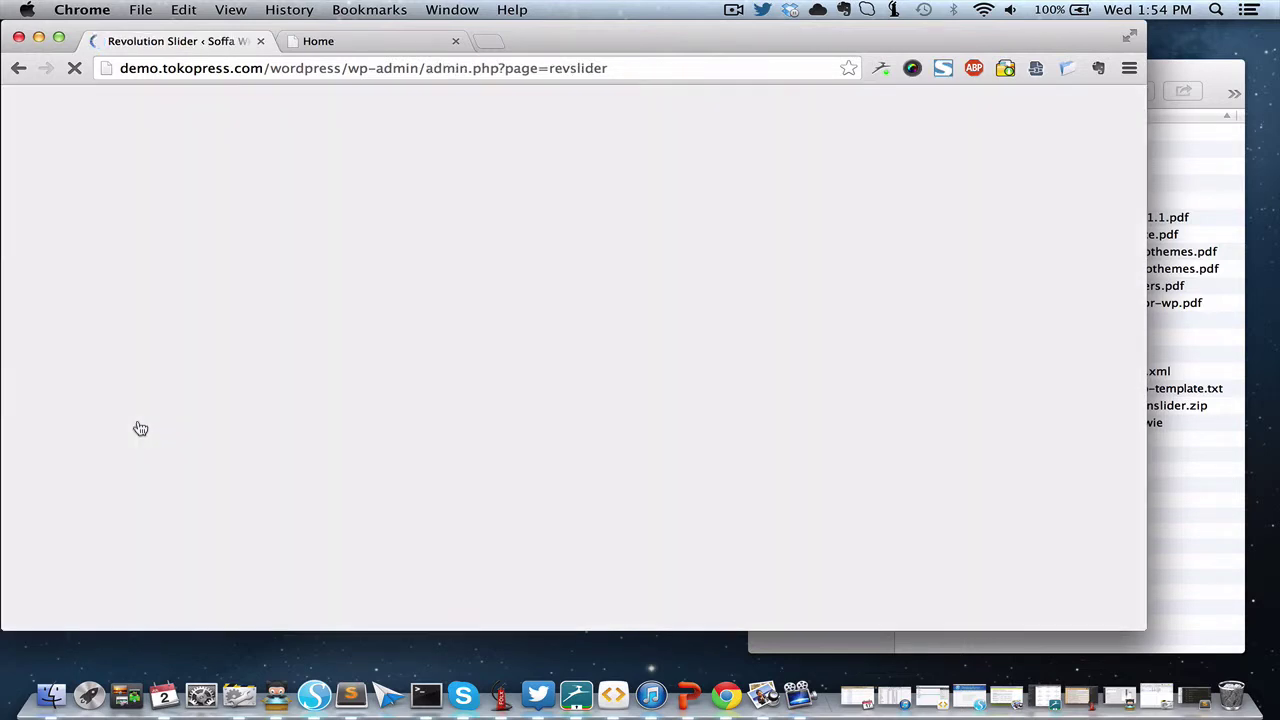
scroll(489, 434, down, 2)
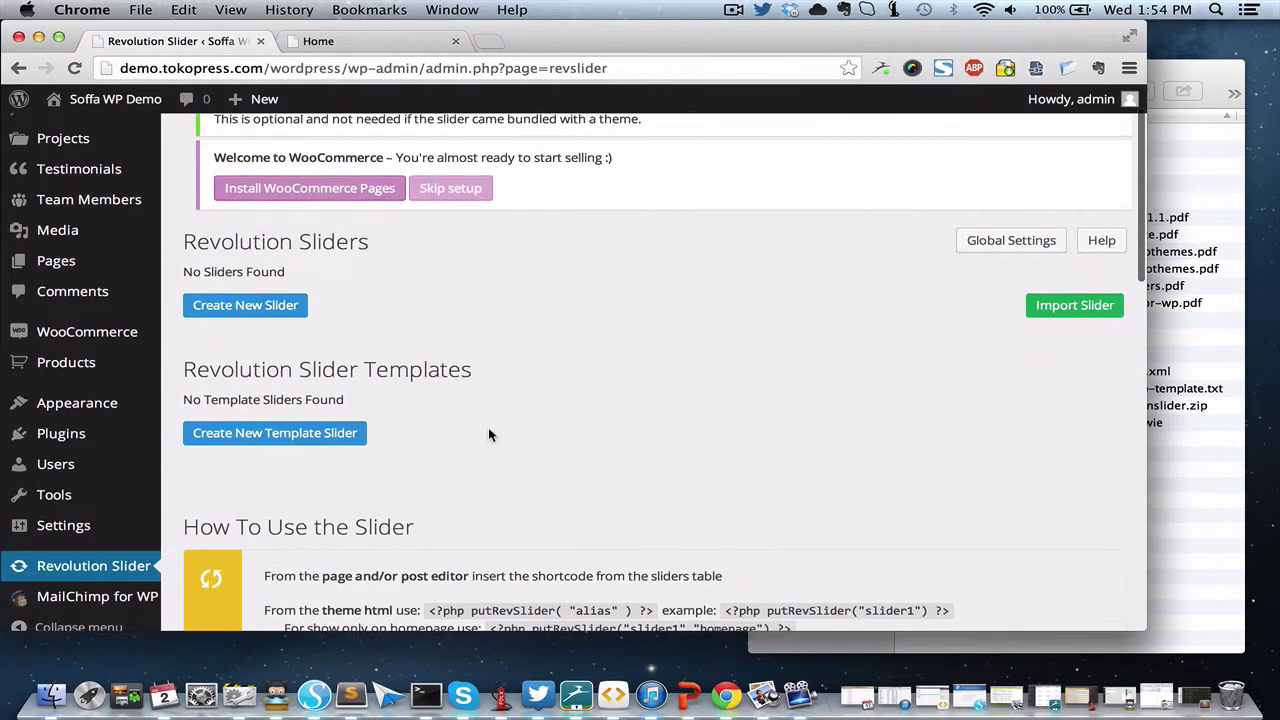
click(1049, 312)
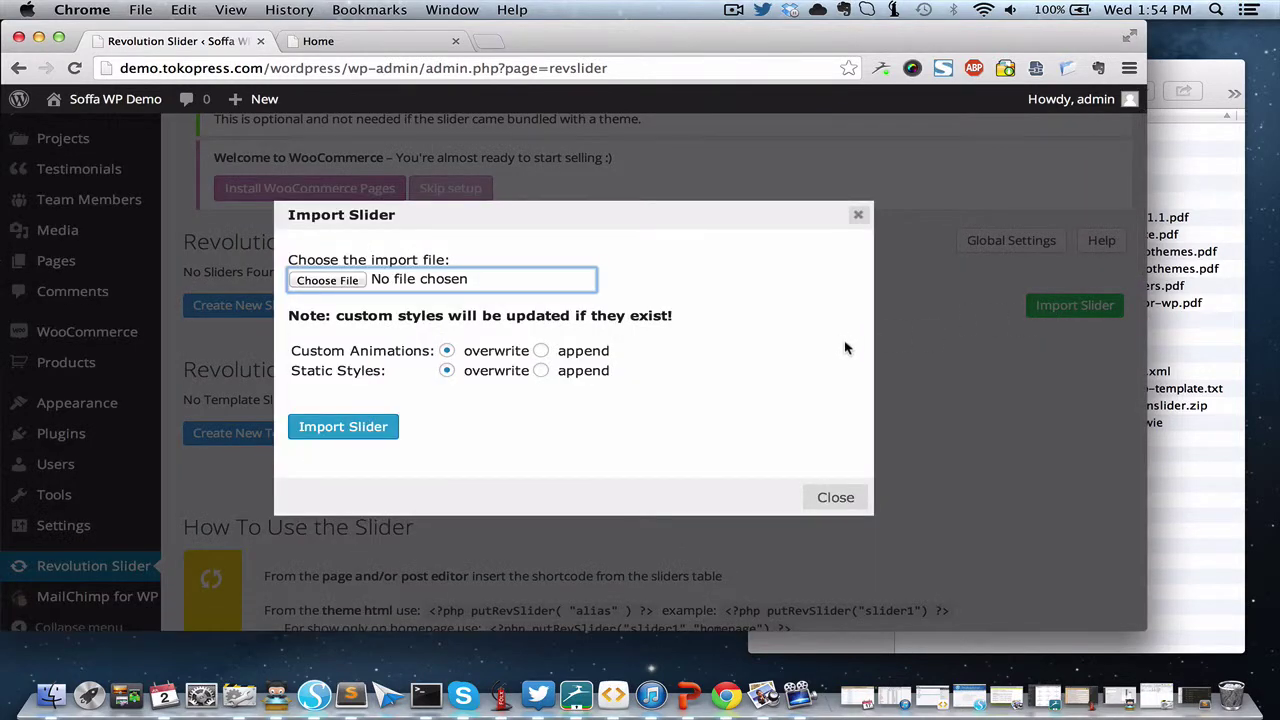
click(1158, 466)
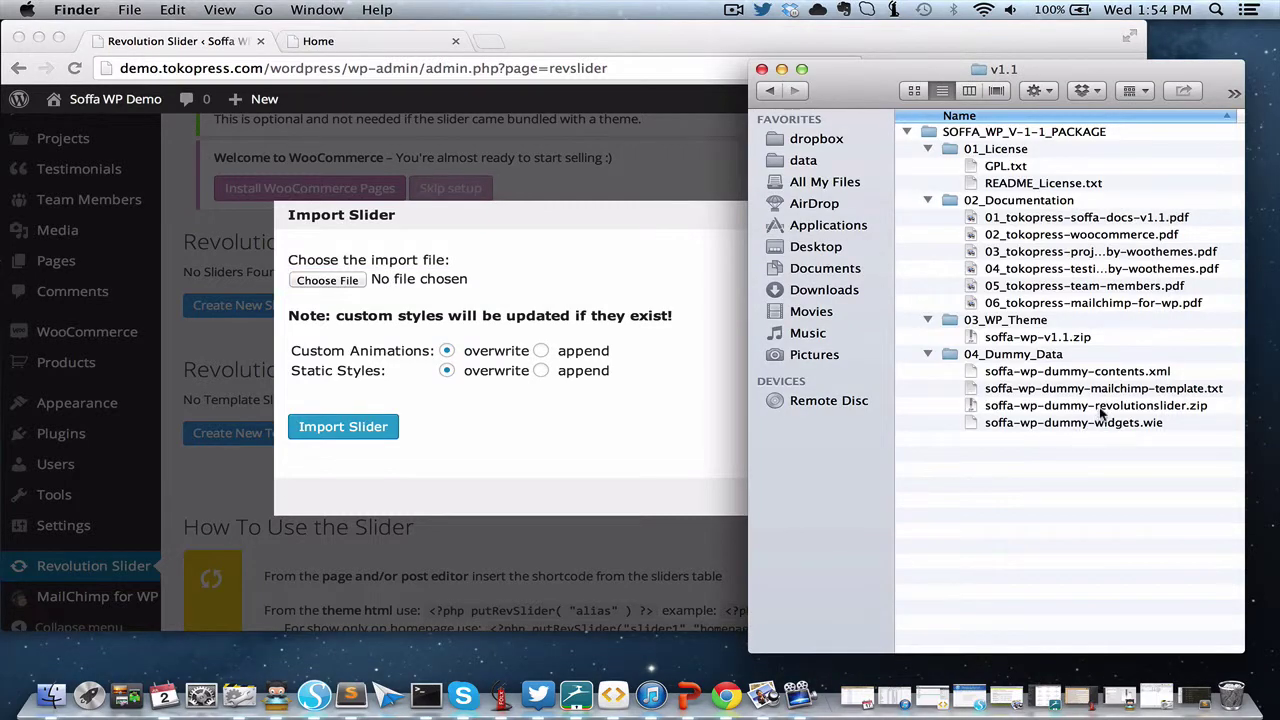
drag(1100, 413, 508, 278)
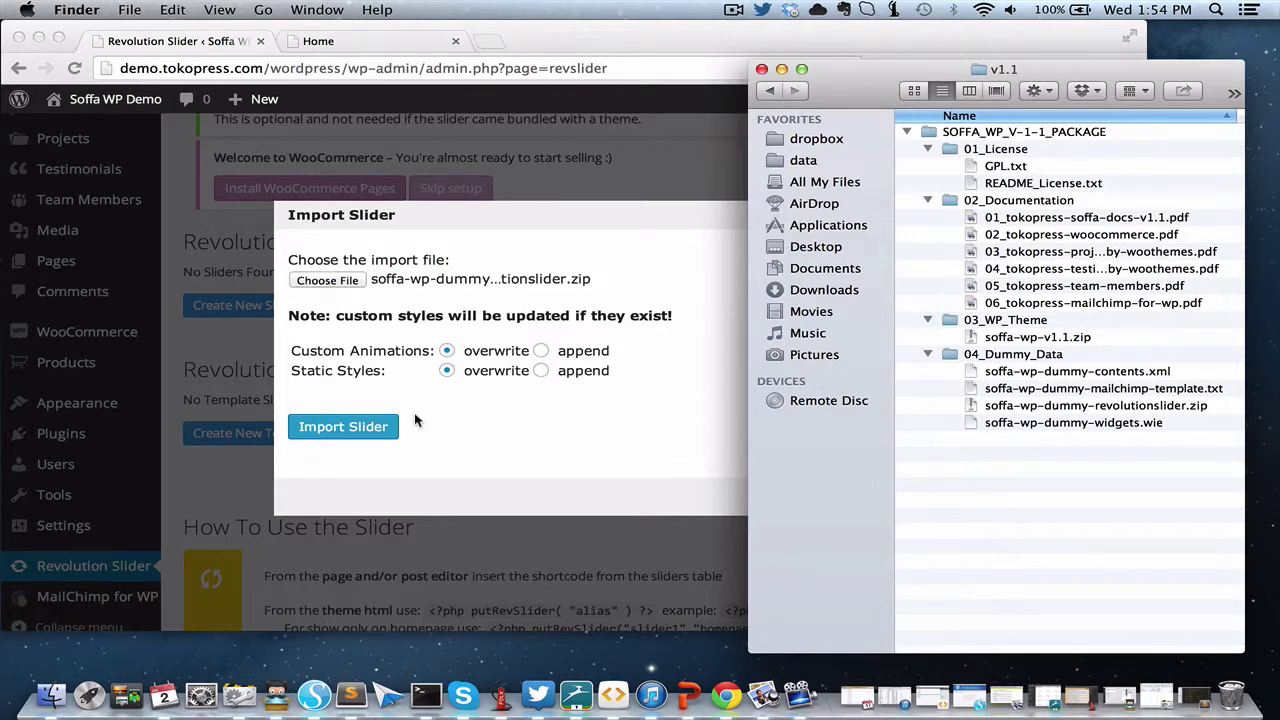
click(444, 440)
click(380, 436)
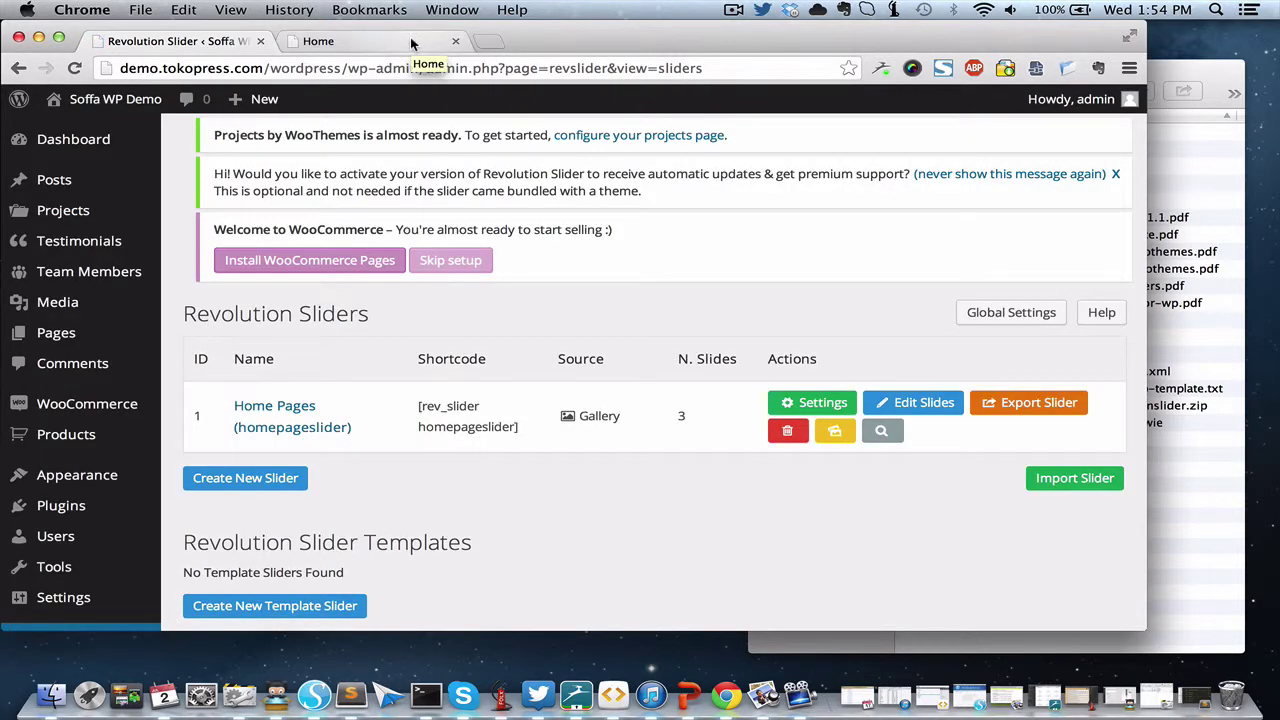
Reload the site's front page to check the imported homepage slider.
click(411, 43)
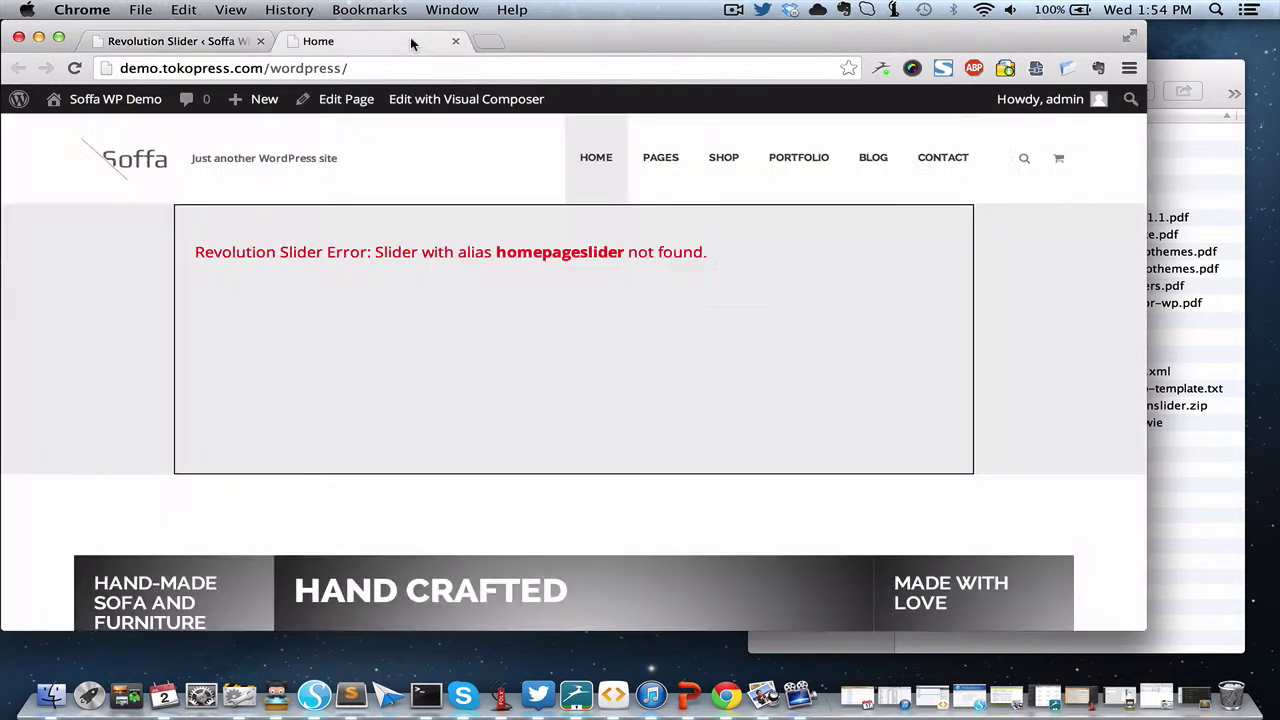
click(77, 68)
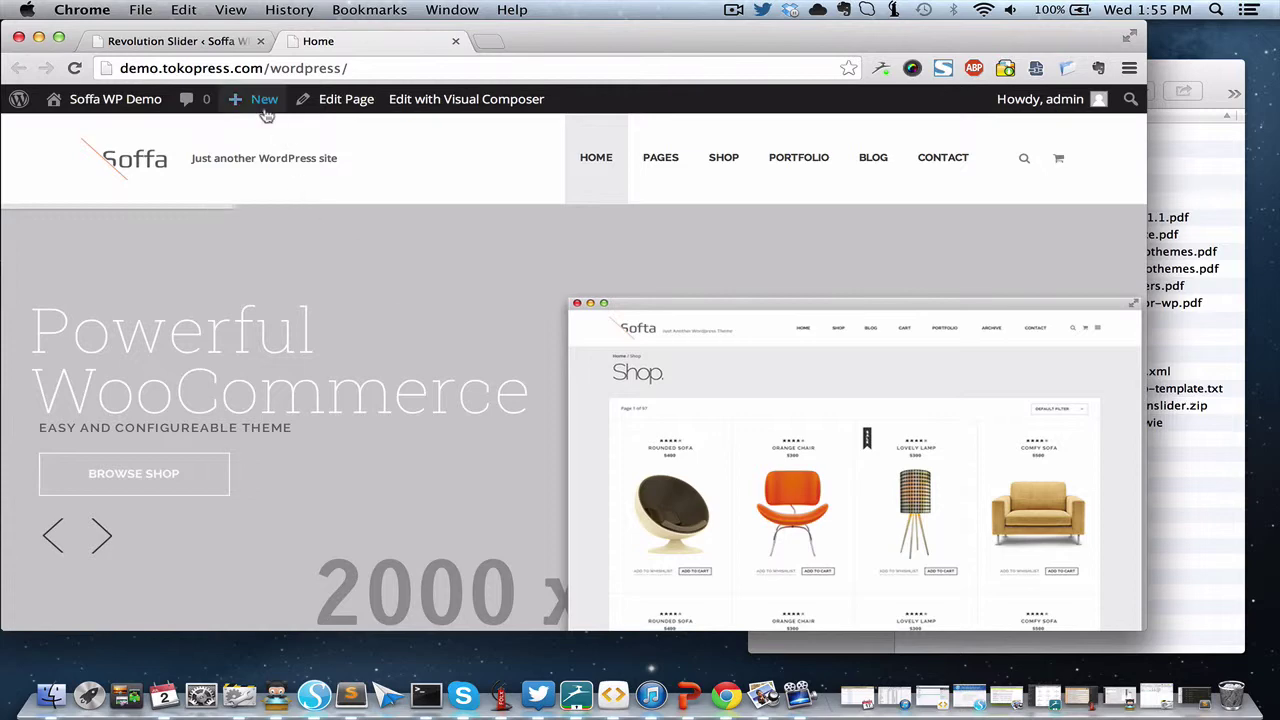
Set the Projects Page to Portfolio in the Projects plugin settings and save the changes.
click(170, 43)
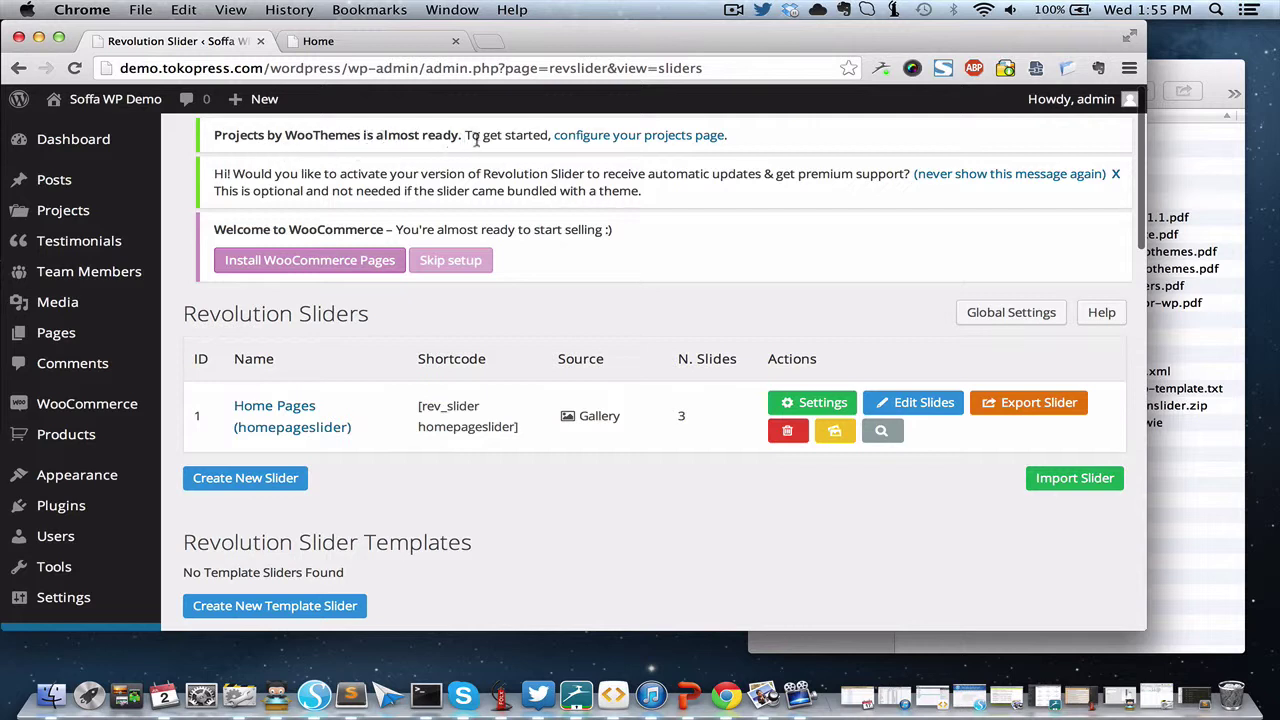
click(585, 143)
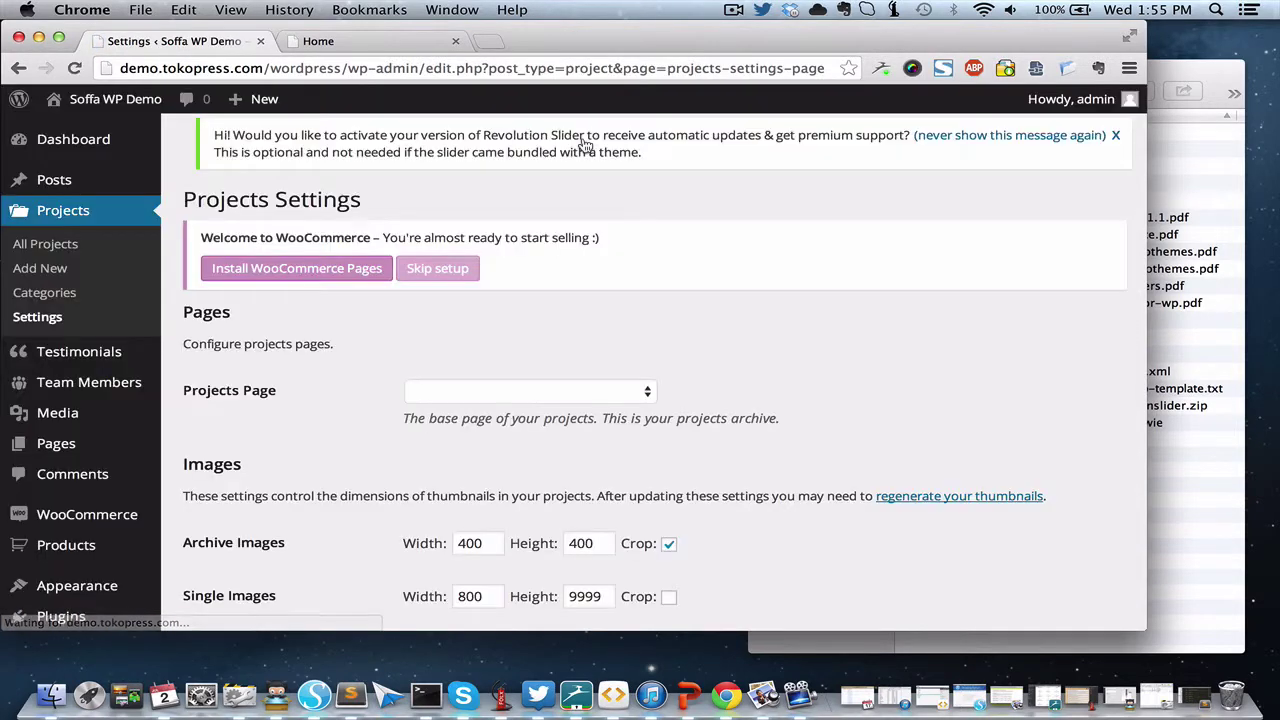
scroll(610, 343, down, 5)
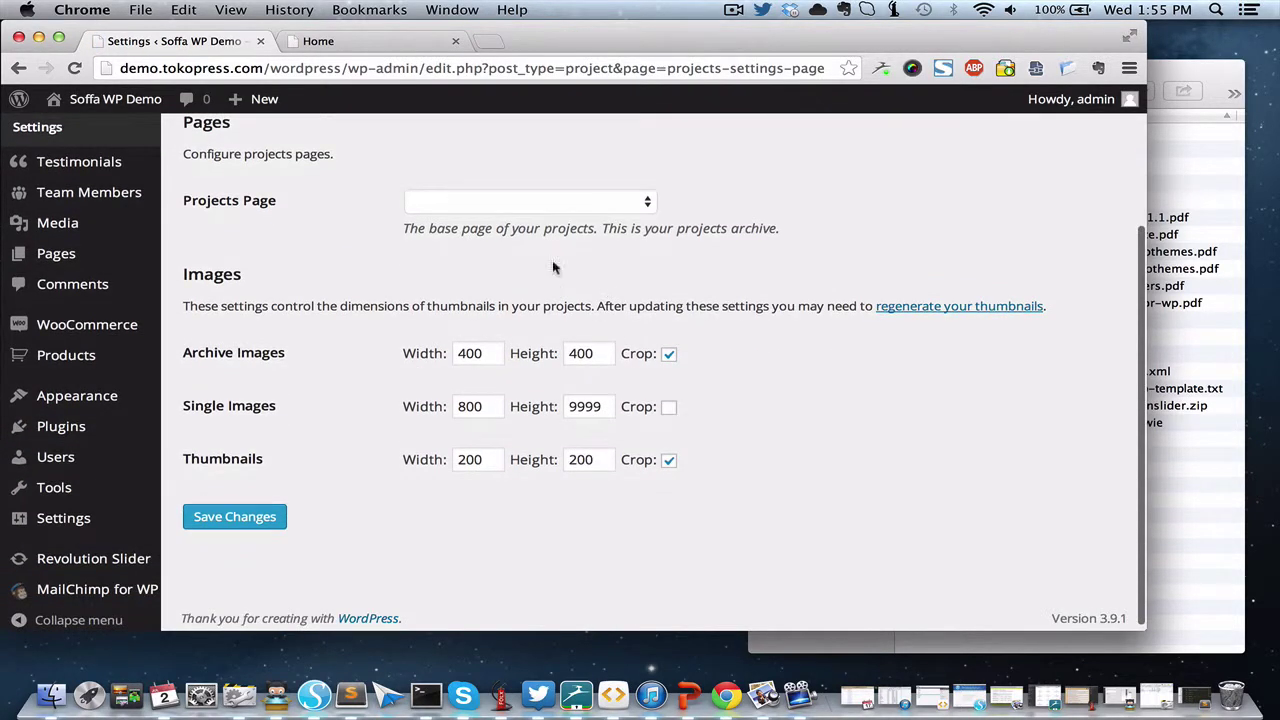
click(590, 207)
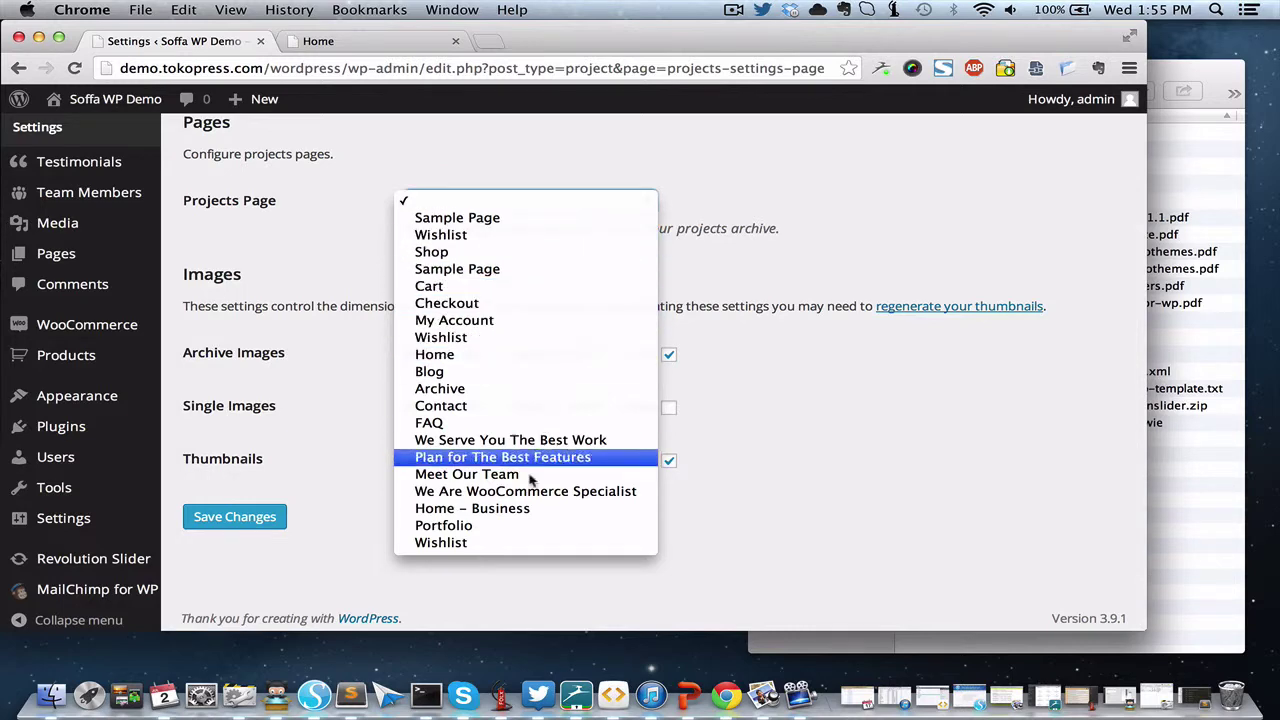
click(524, 525)
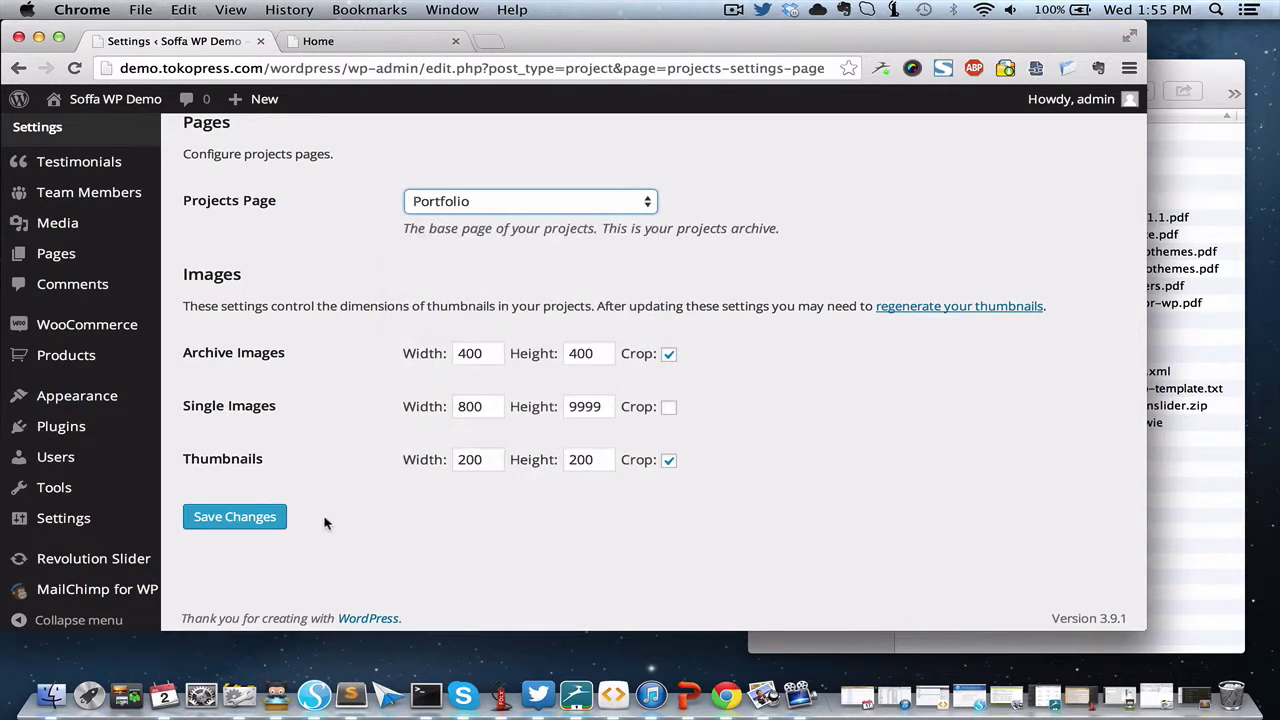
click(259, 521)
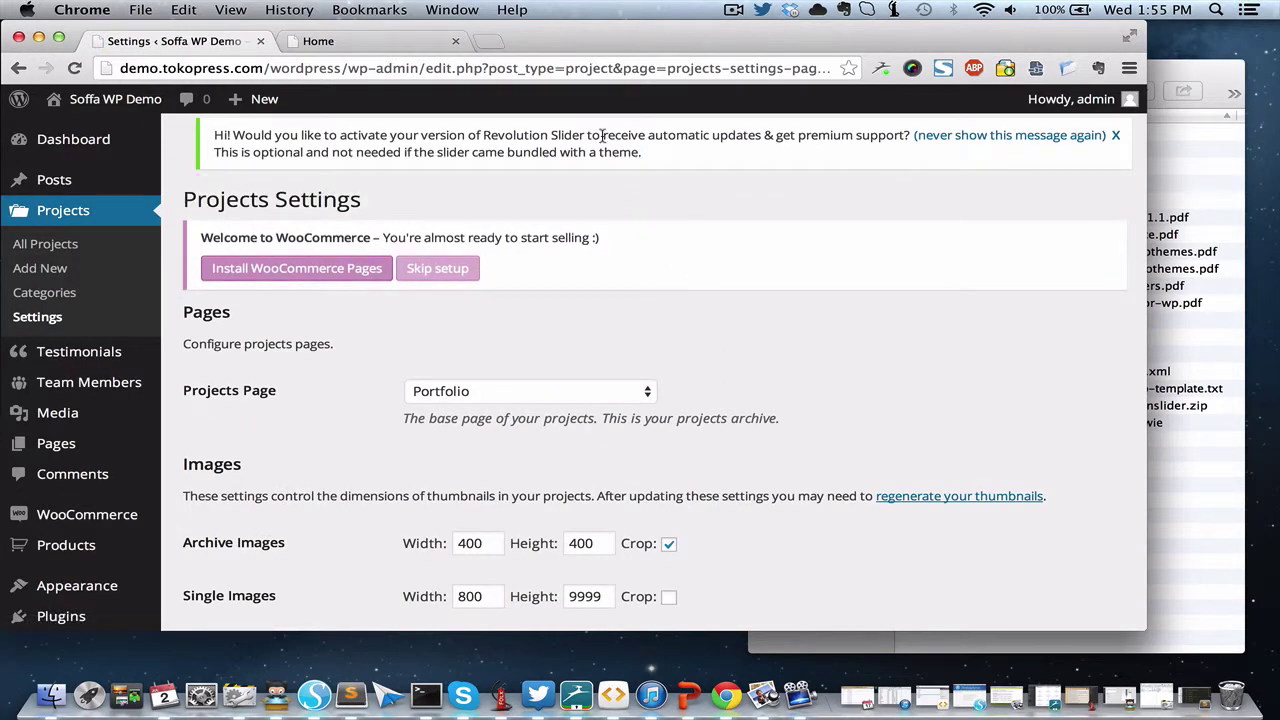
Permanently dismiss the Revolution Slider activation notice and skip the WooCommerce page setup.
click(995, 140)
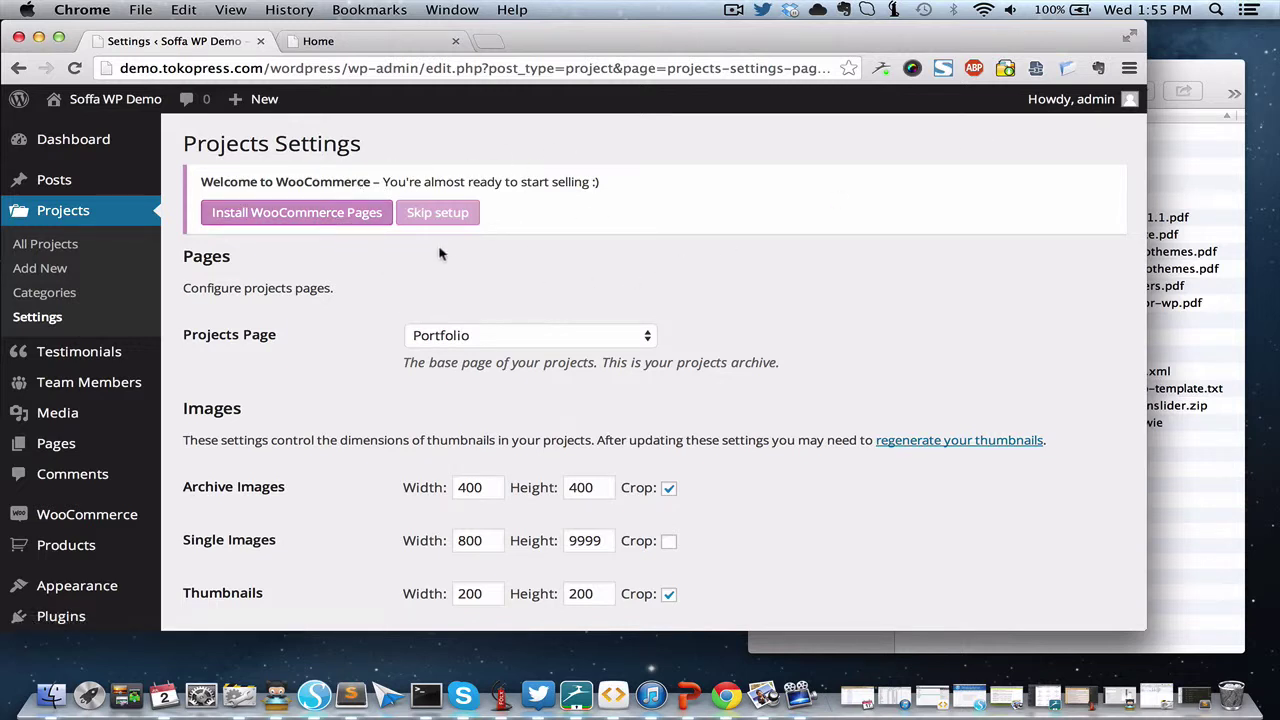
click(463, 222)
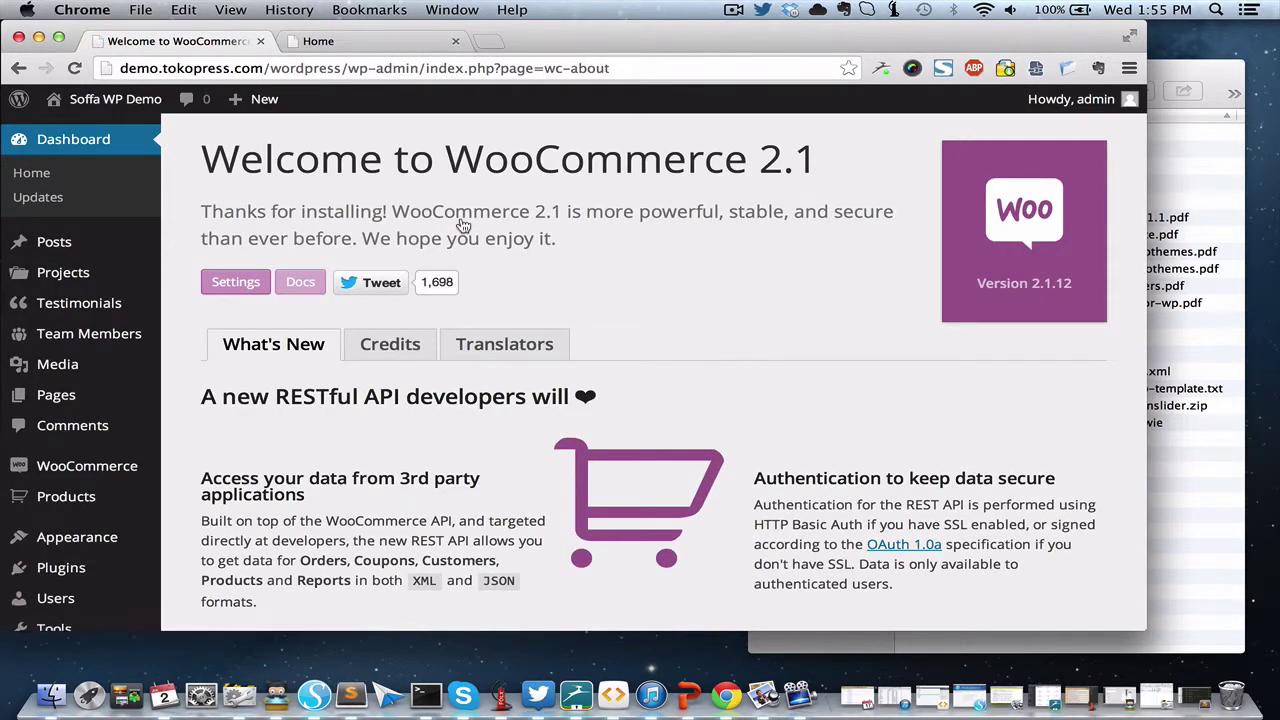
Set the Product Archive / Shop Page to Shop in the WooCommerce product settings and save the changes.
mouse_move(140, 470)
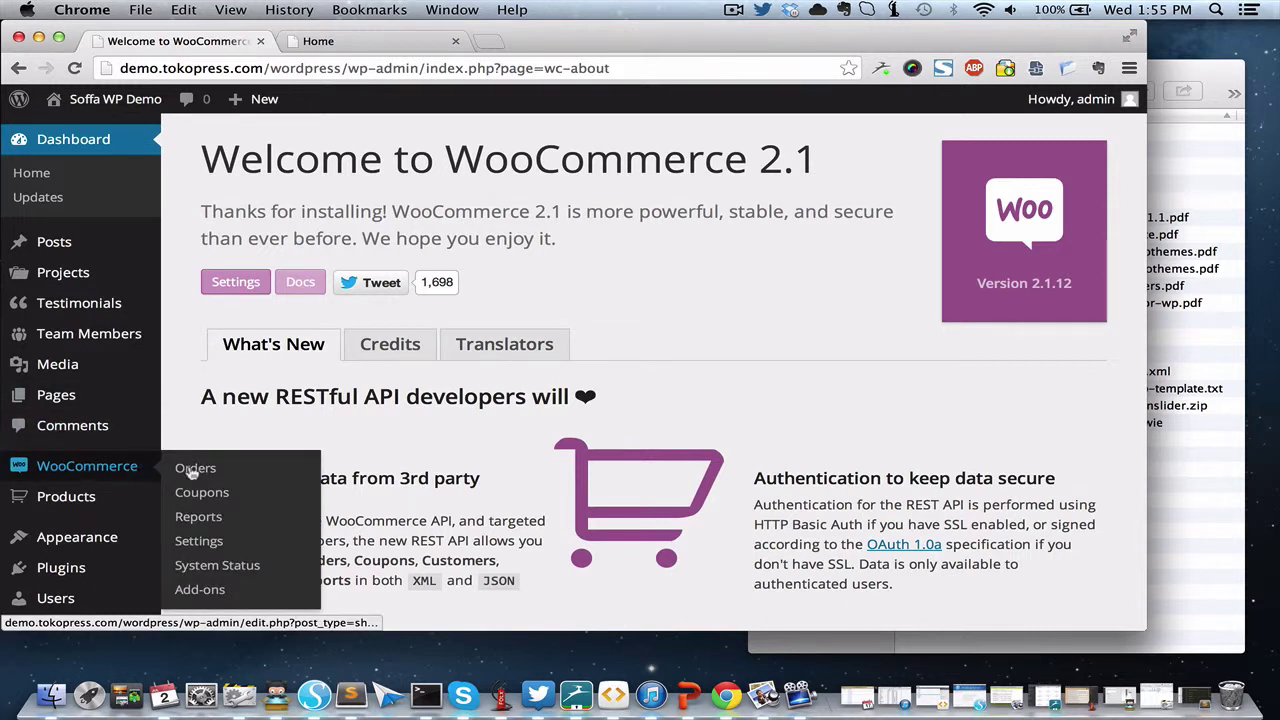
click(210, 542)
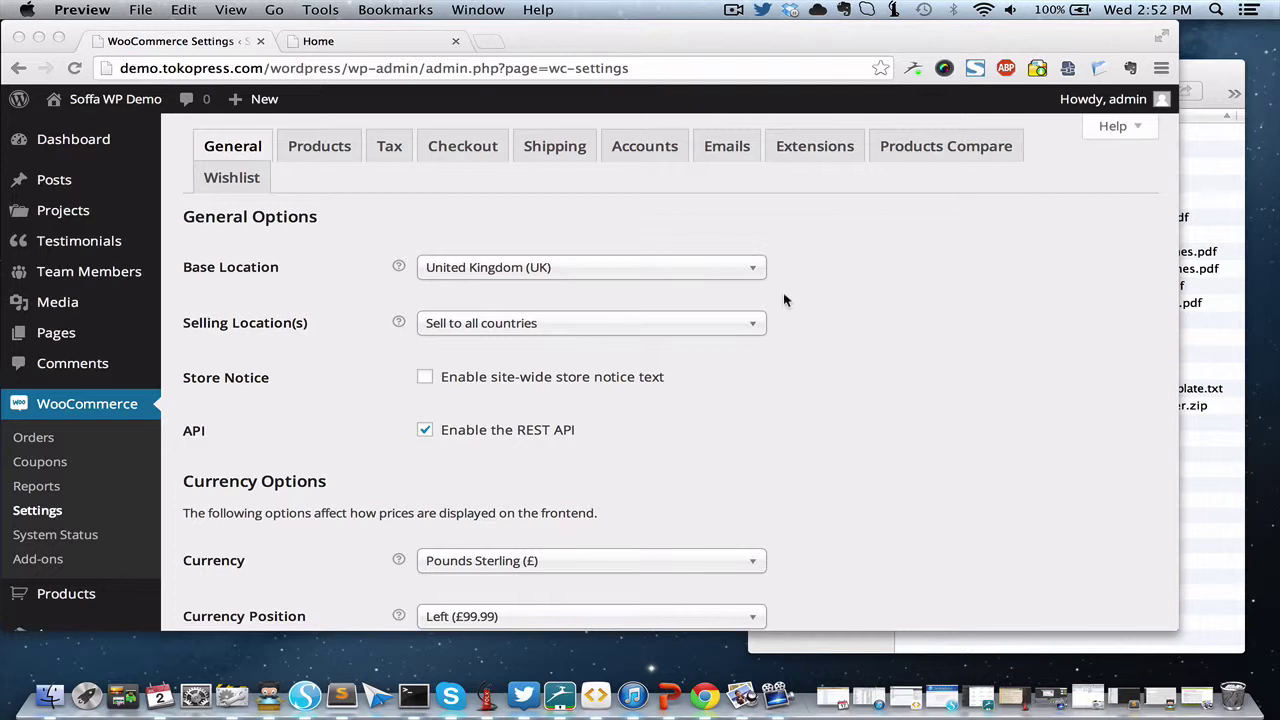
click(326, 150)
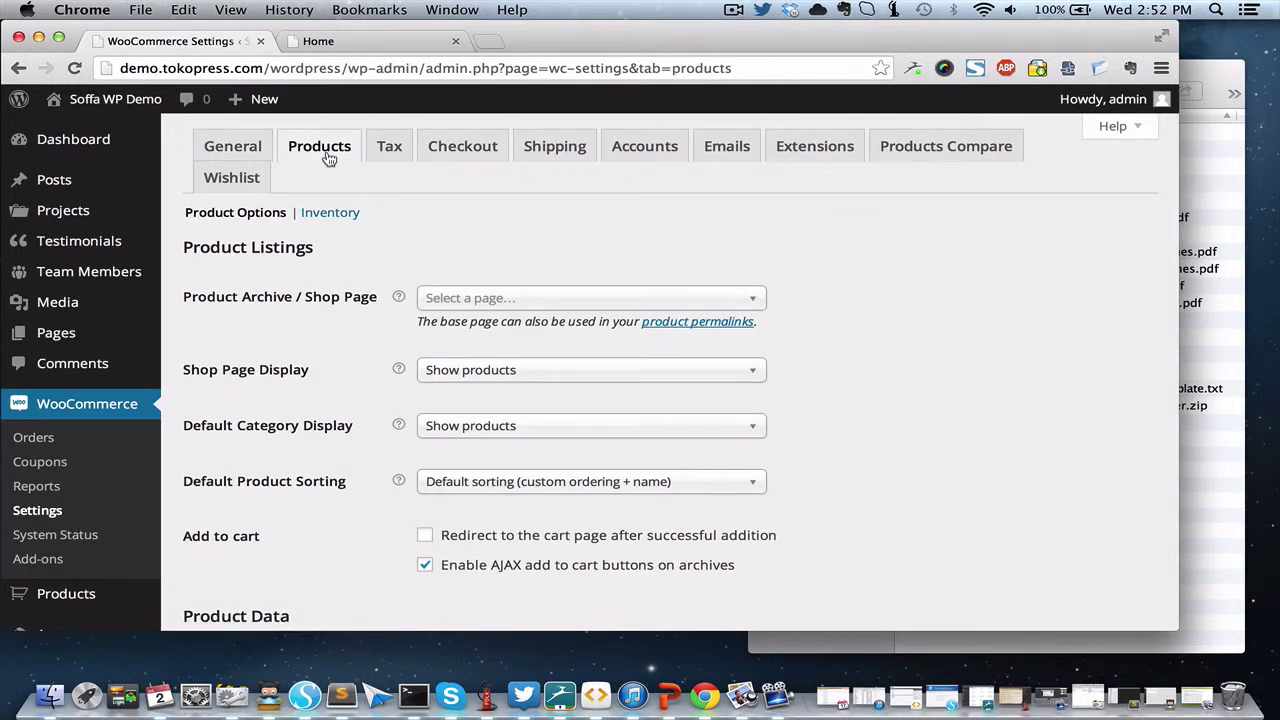
click(471, 303)
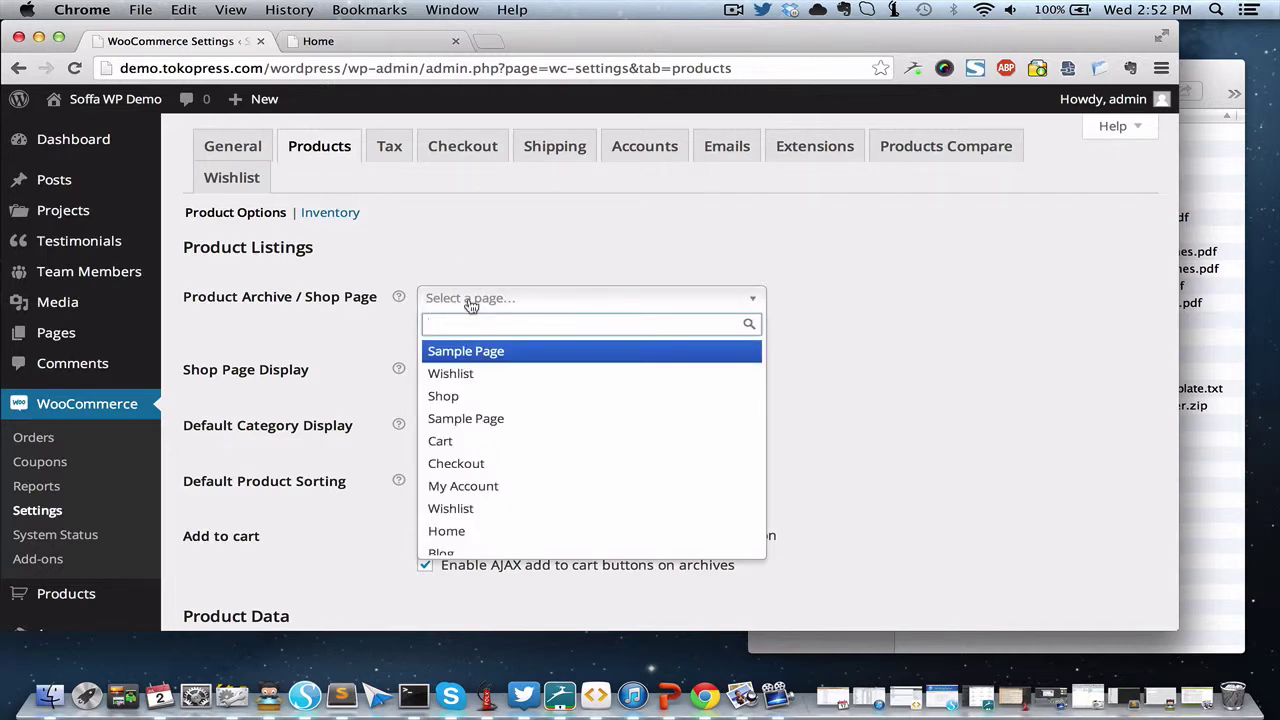
click(471, 398)
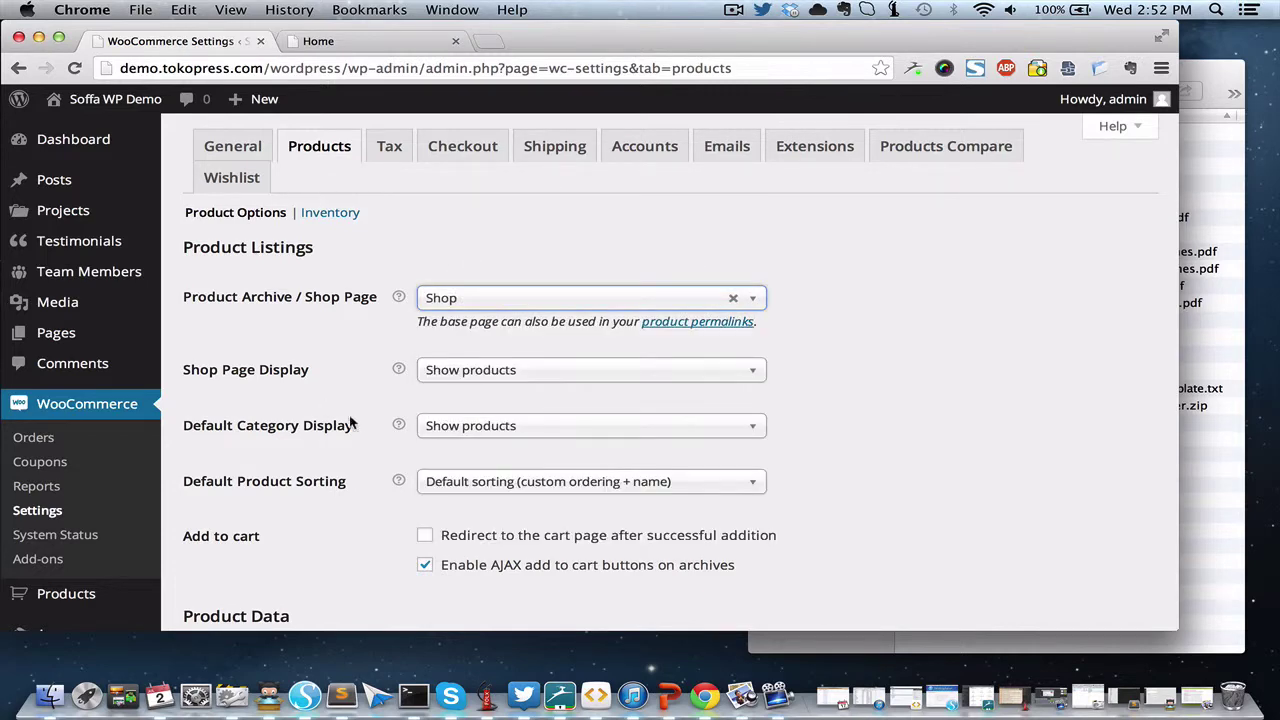
scroll(357, 427, down, 15)
click(243, 537)
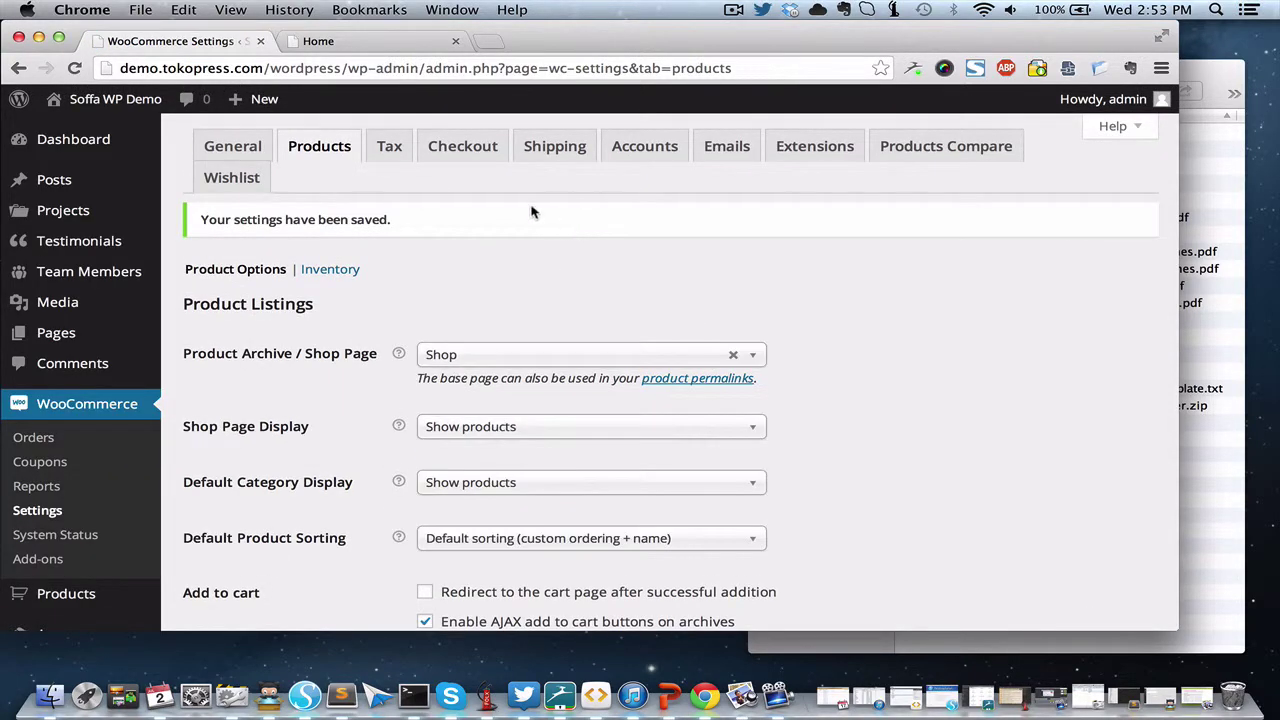
Assign Cart as the Cart Page and Checkout as the Checkout Page in the WooCommerce checkout settings, then save.
click(492, 160)
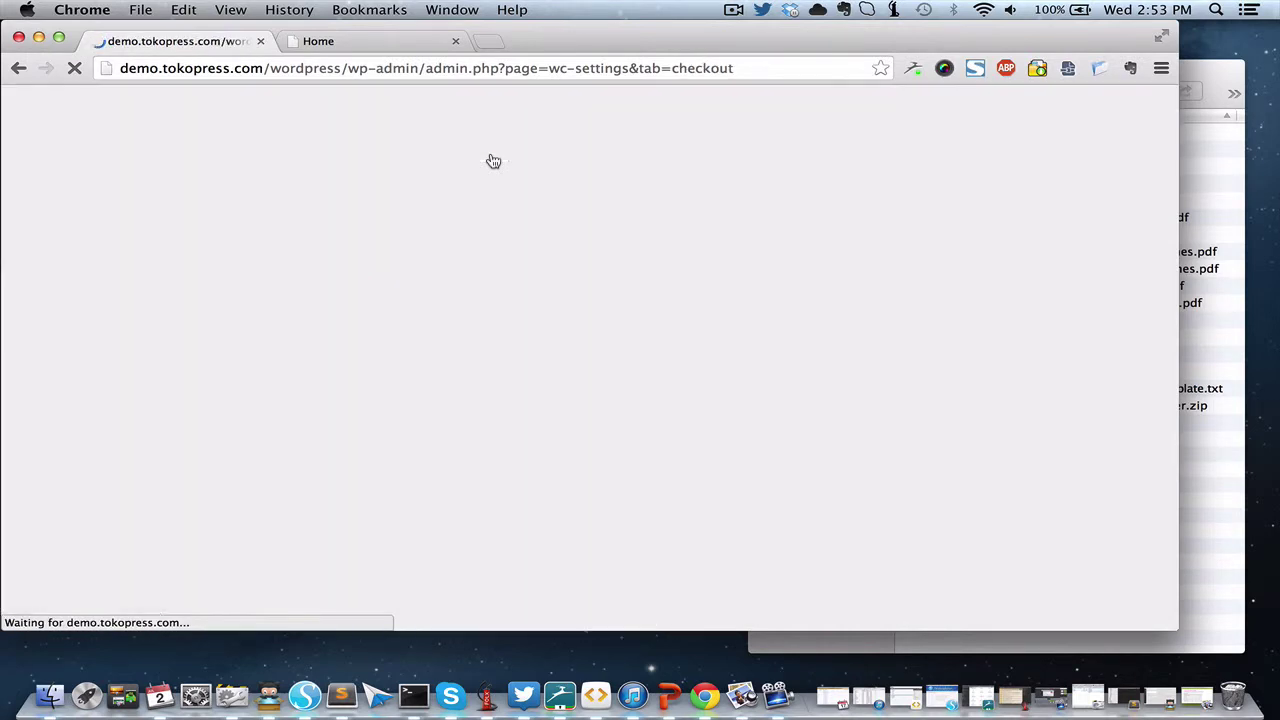
scroll(565, 280, down, 5)
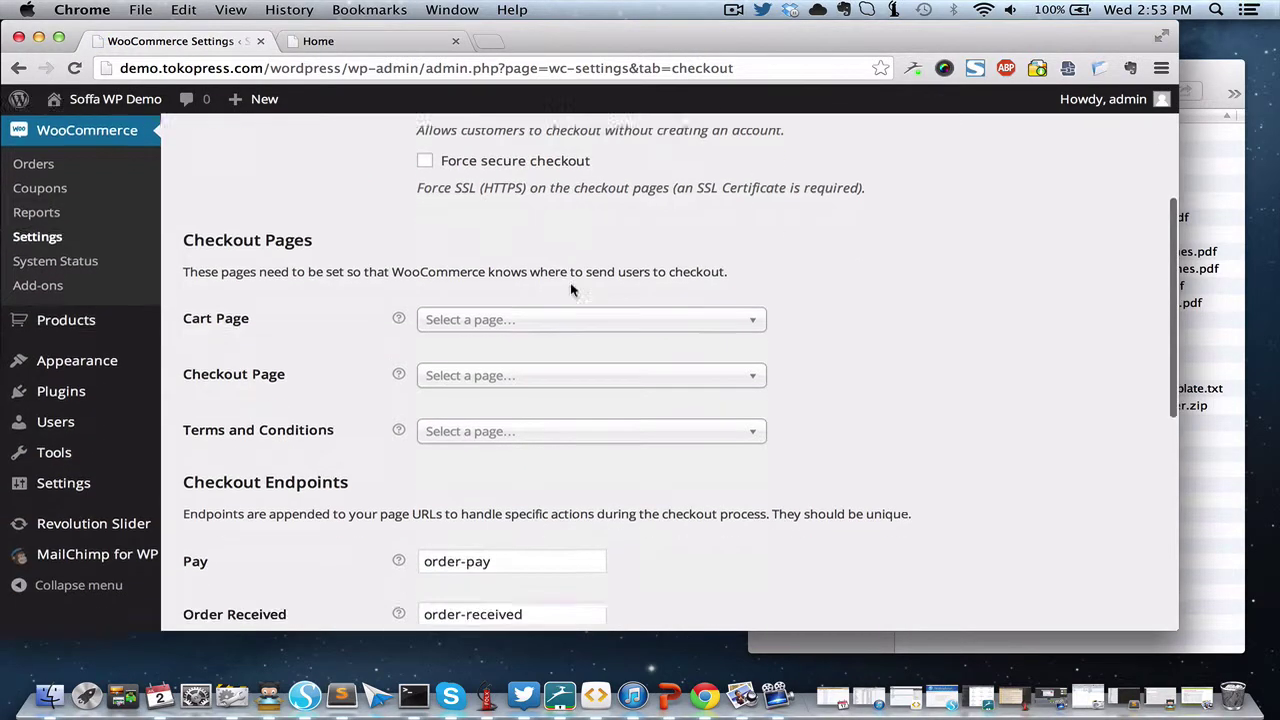
click(540, 268)
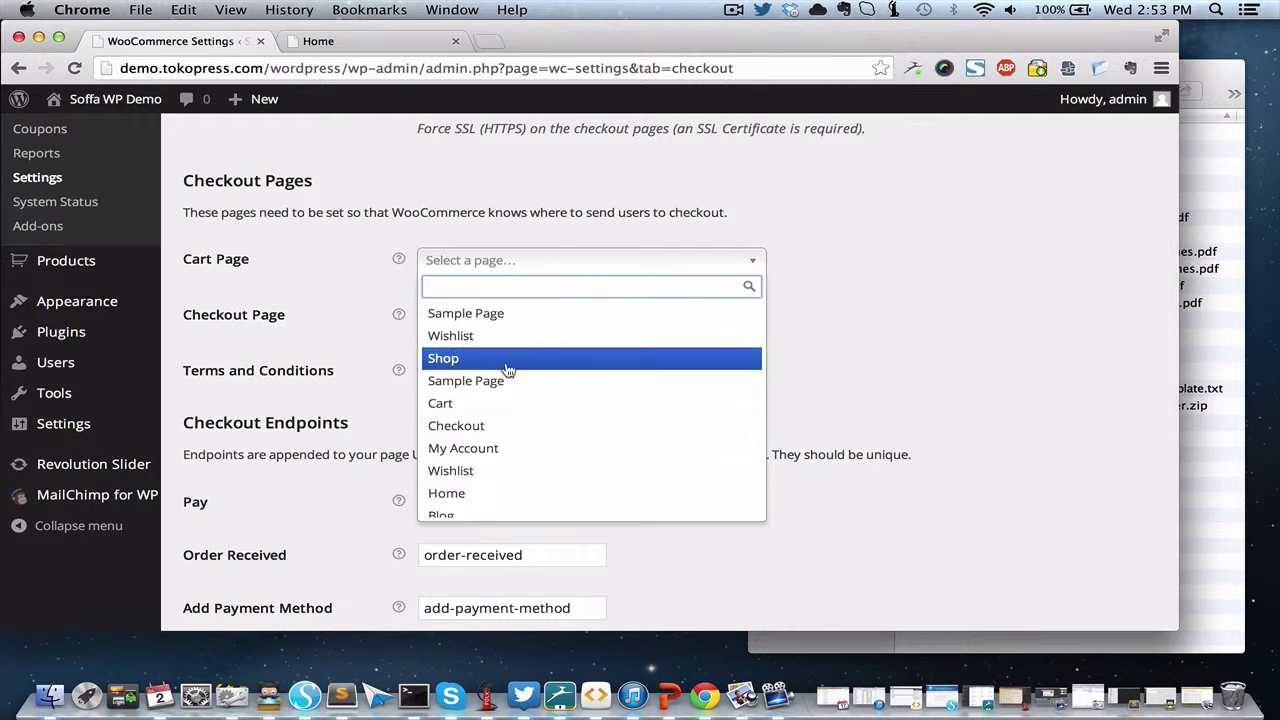
click(503, 406)
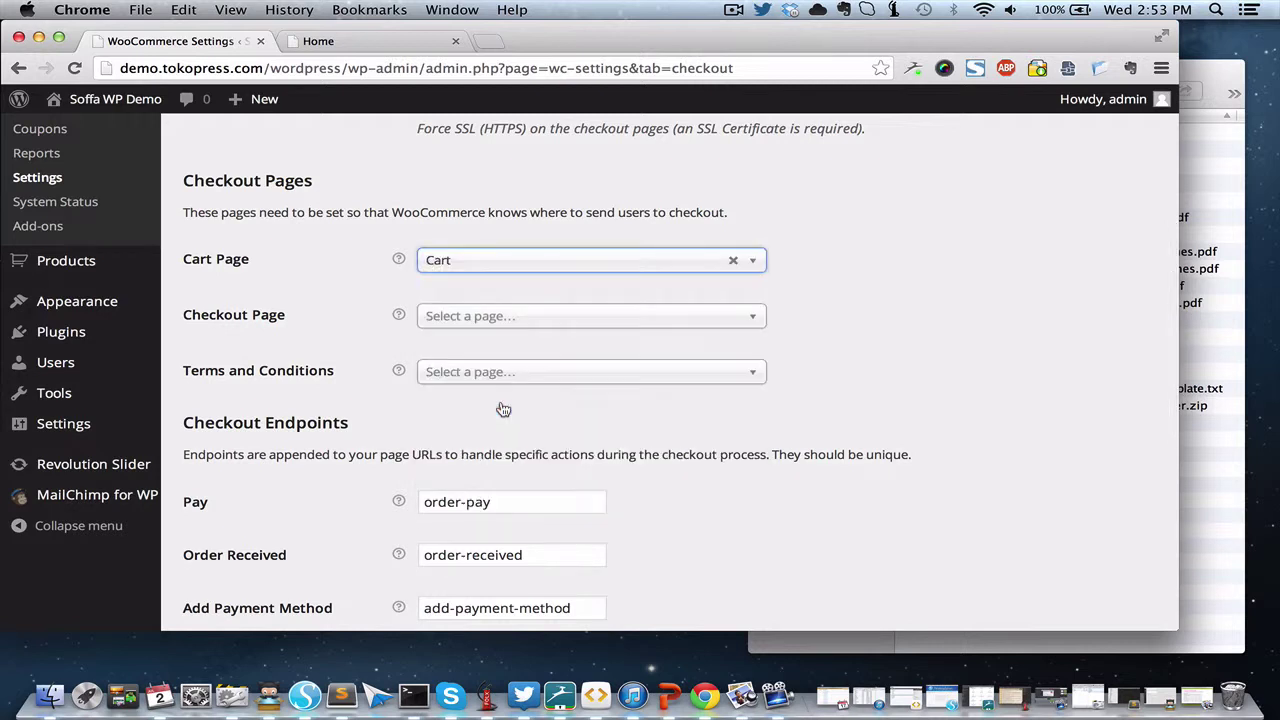
click(552, 318)
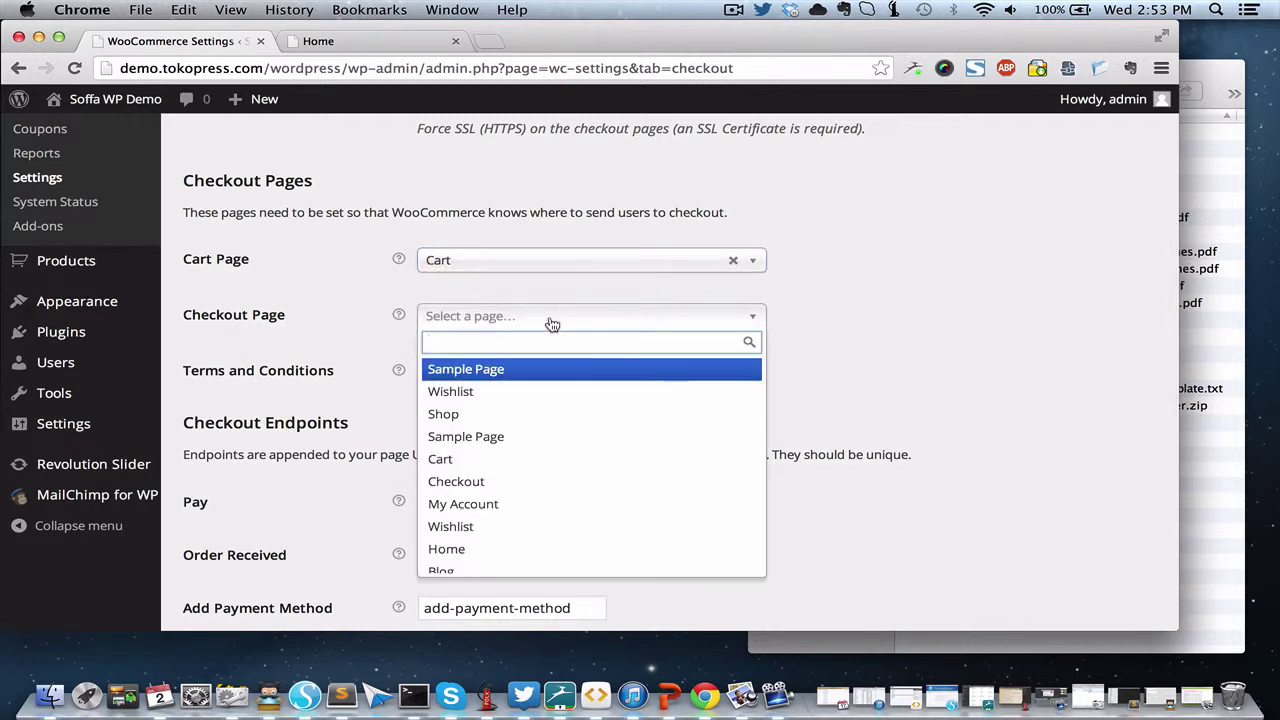
click(510, 482)
click(558, 379)
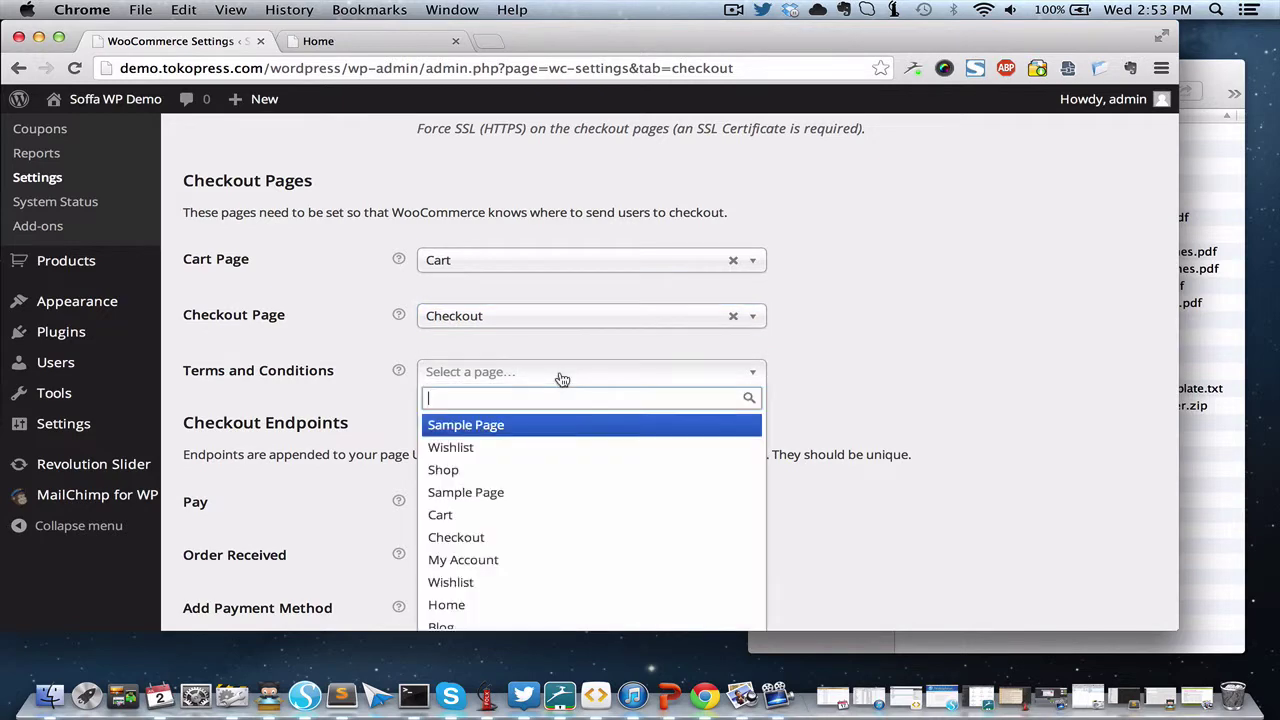
scroll(614, 487, down, 5)
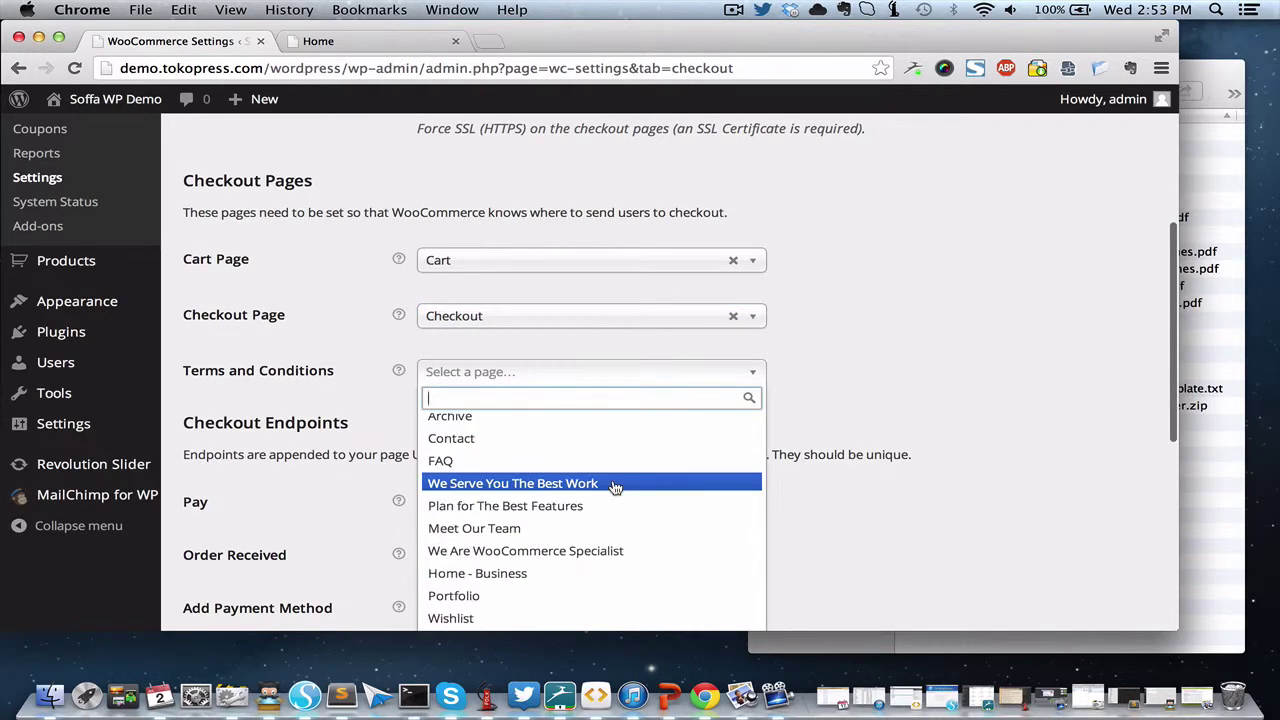
click(898, 387)
scroll(898, 387, down, 5)
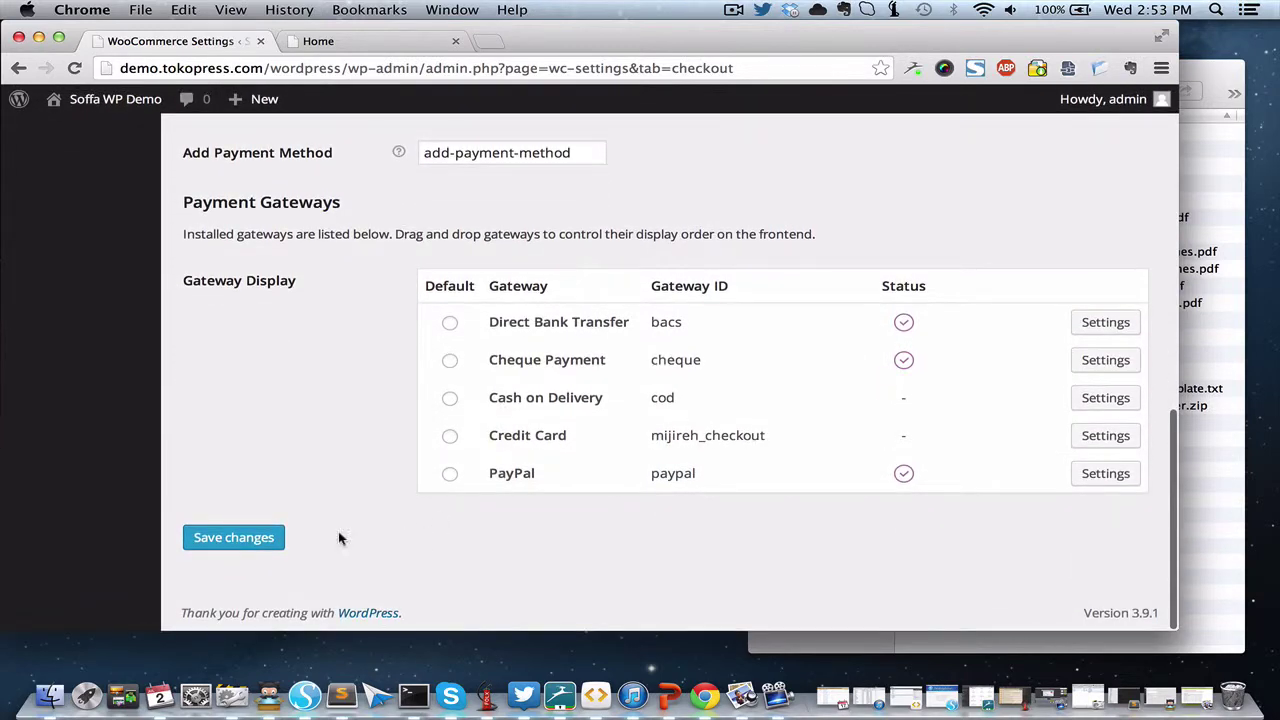
click(245, 550)
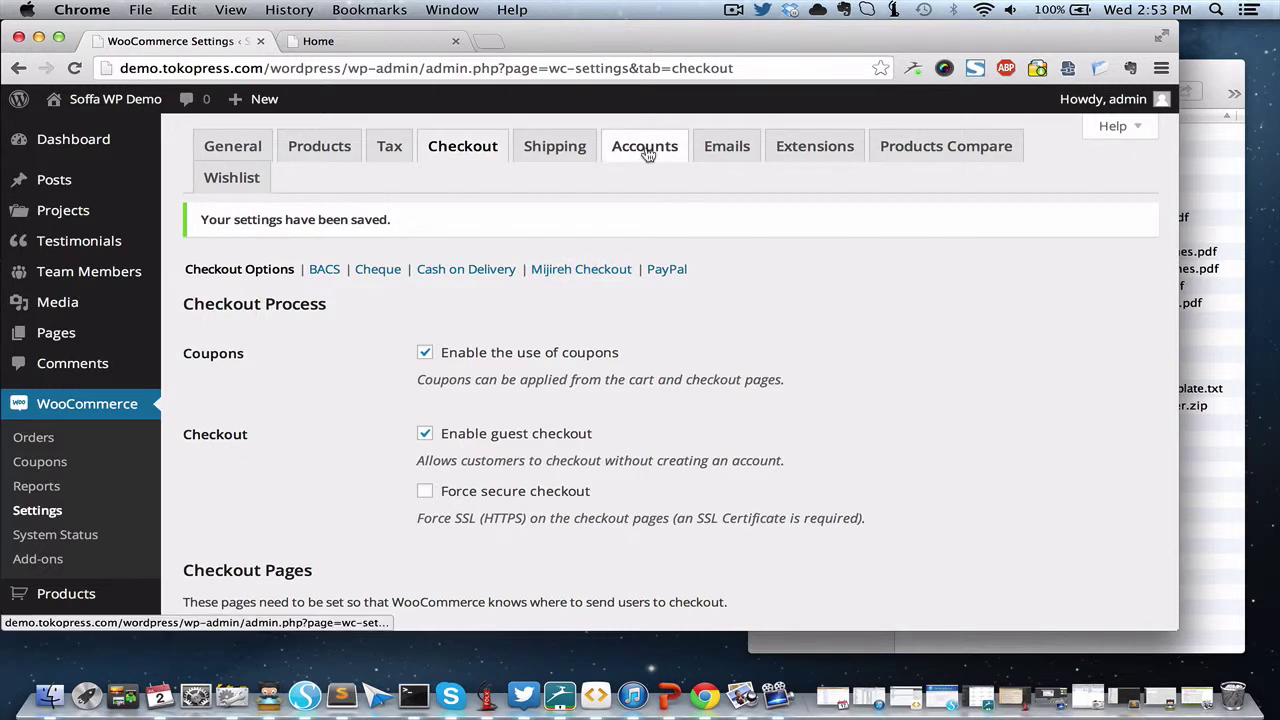
Set the My Account Page to My Account in the WooCommerce account settings and save the changes.
click(646, 150)
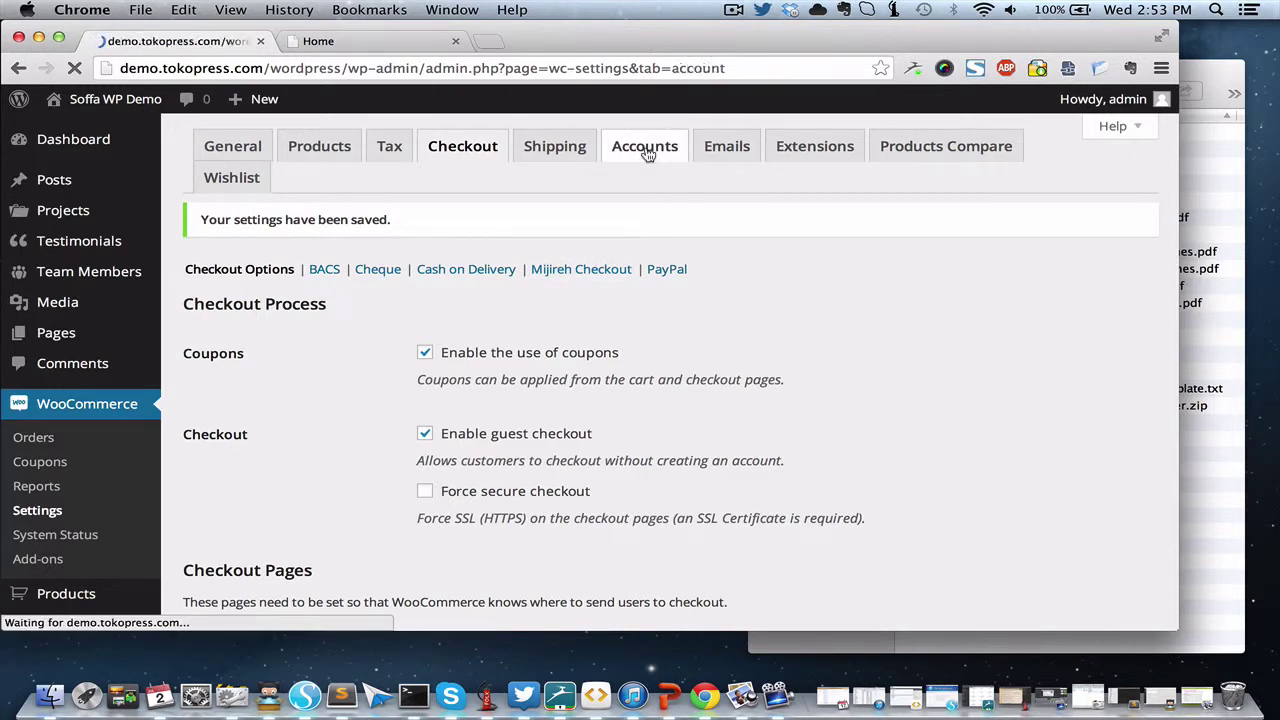
click(622, 300)
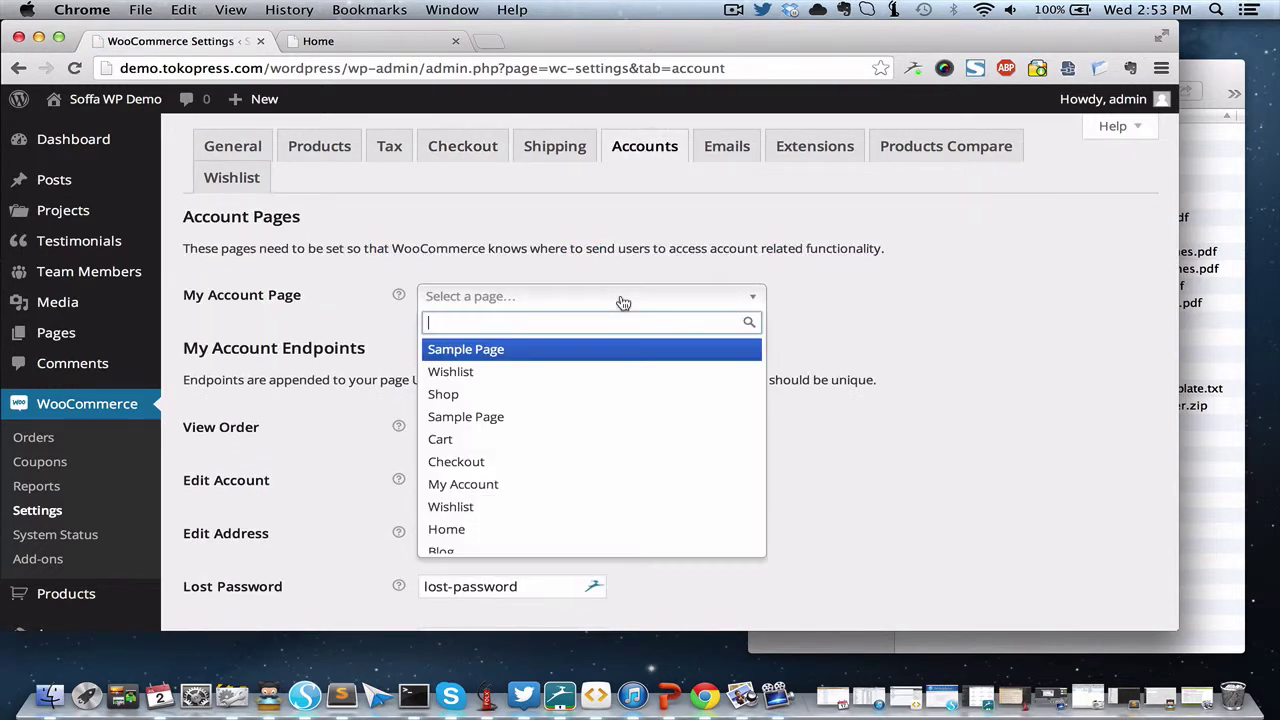
click(566, 484)
scroll(723, 466, down, 5)
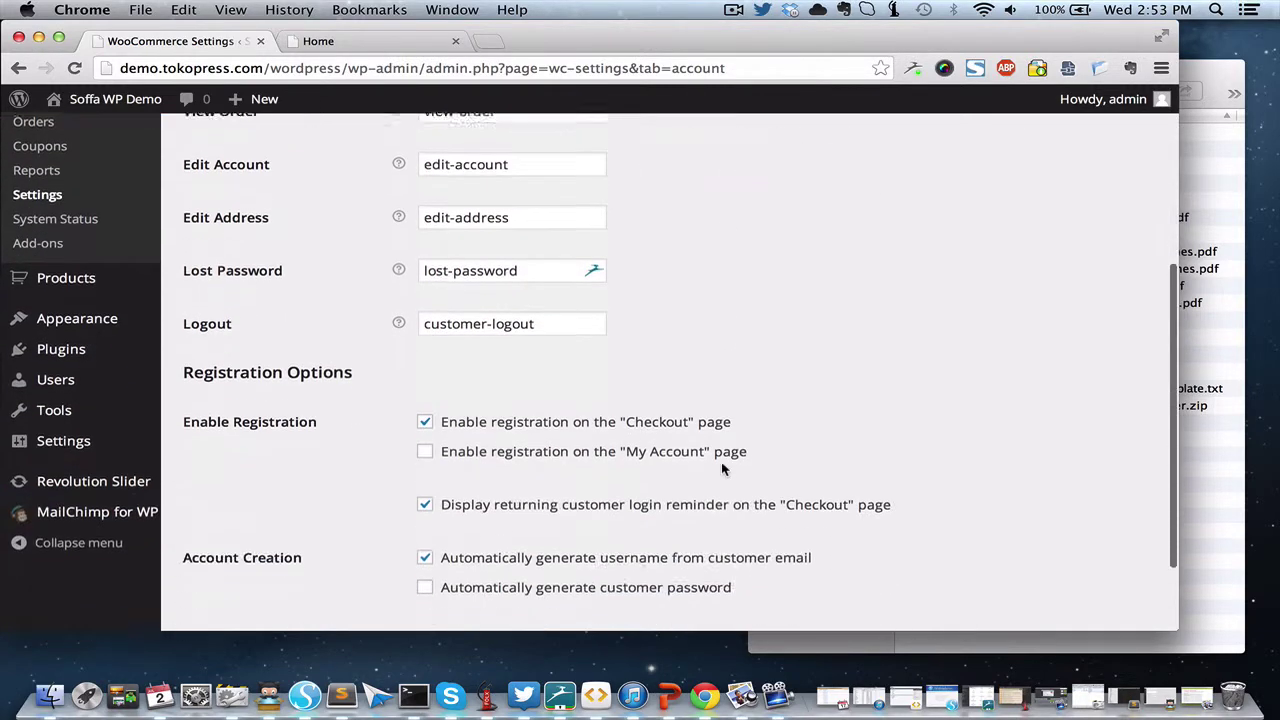
scroll(723, 466, down, 2)
click(243, 541)
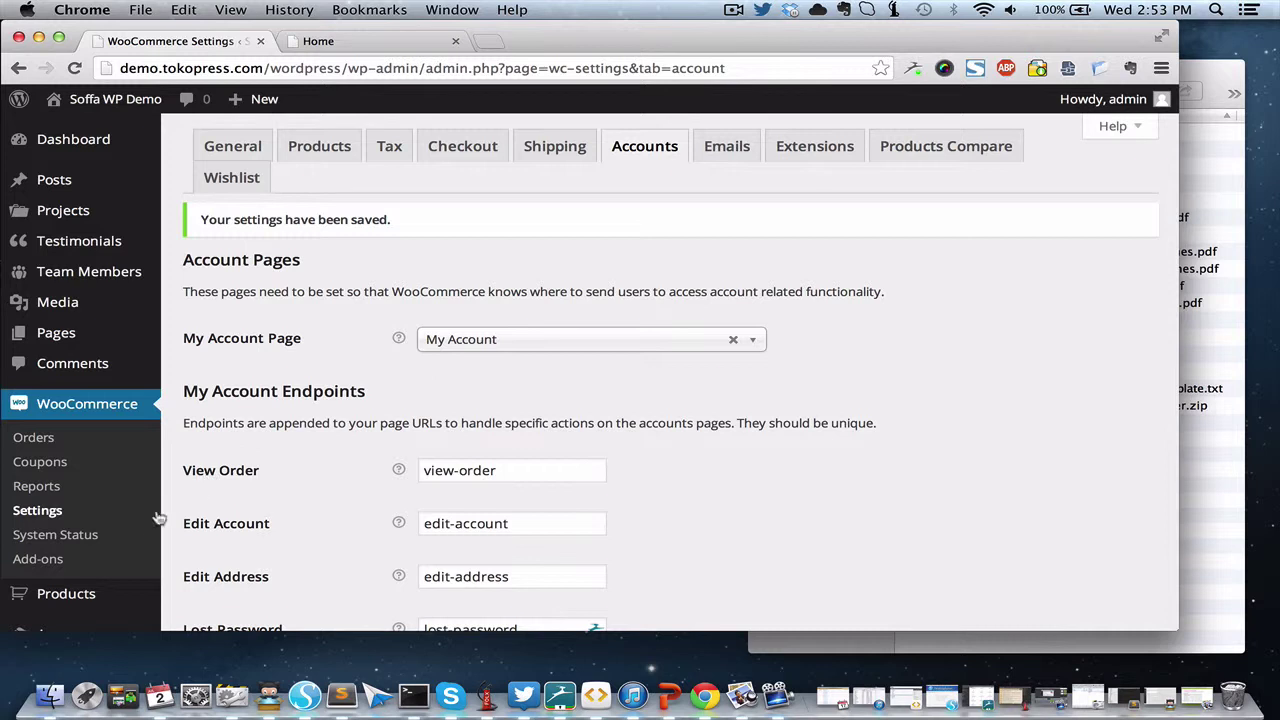
Review the WooCommerce system status report, checking the assigned WC pages, the theme details and the WP memory limit.
click(110, 540)
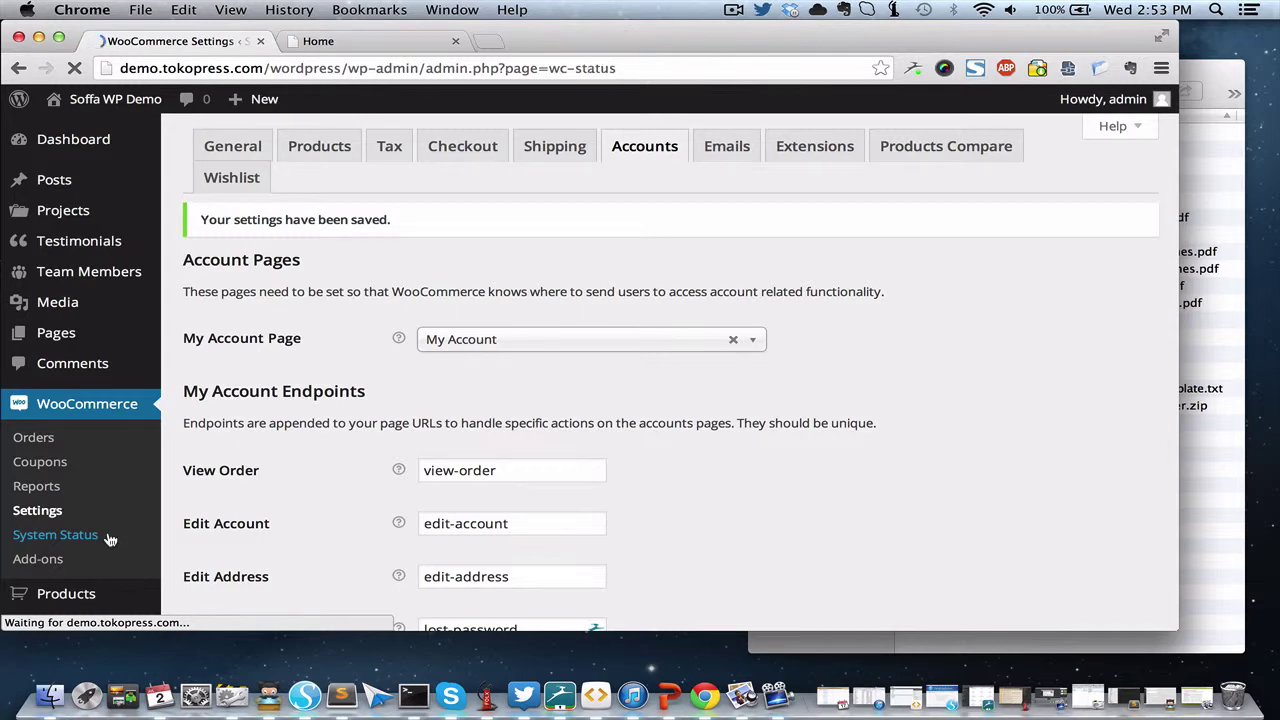
scroll(472, 460, down, 10)
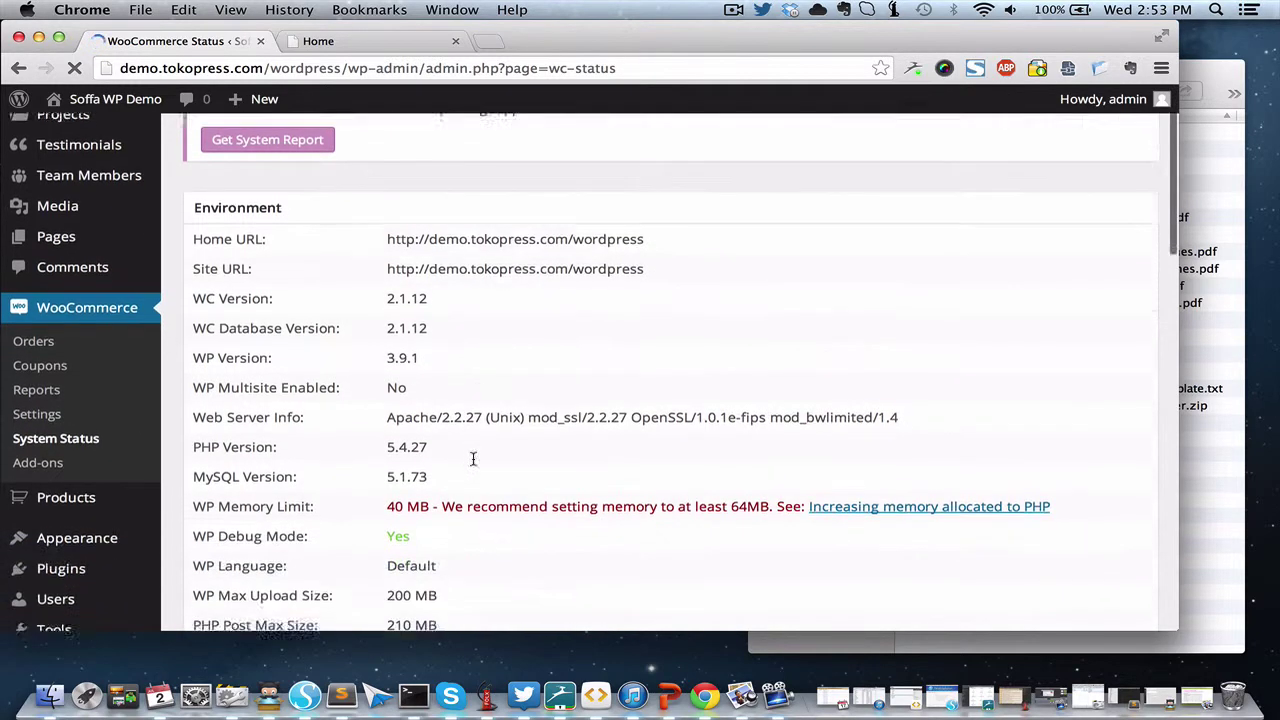
scroll(472, 460, down, 10)
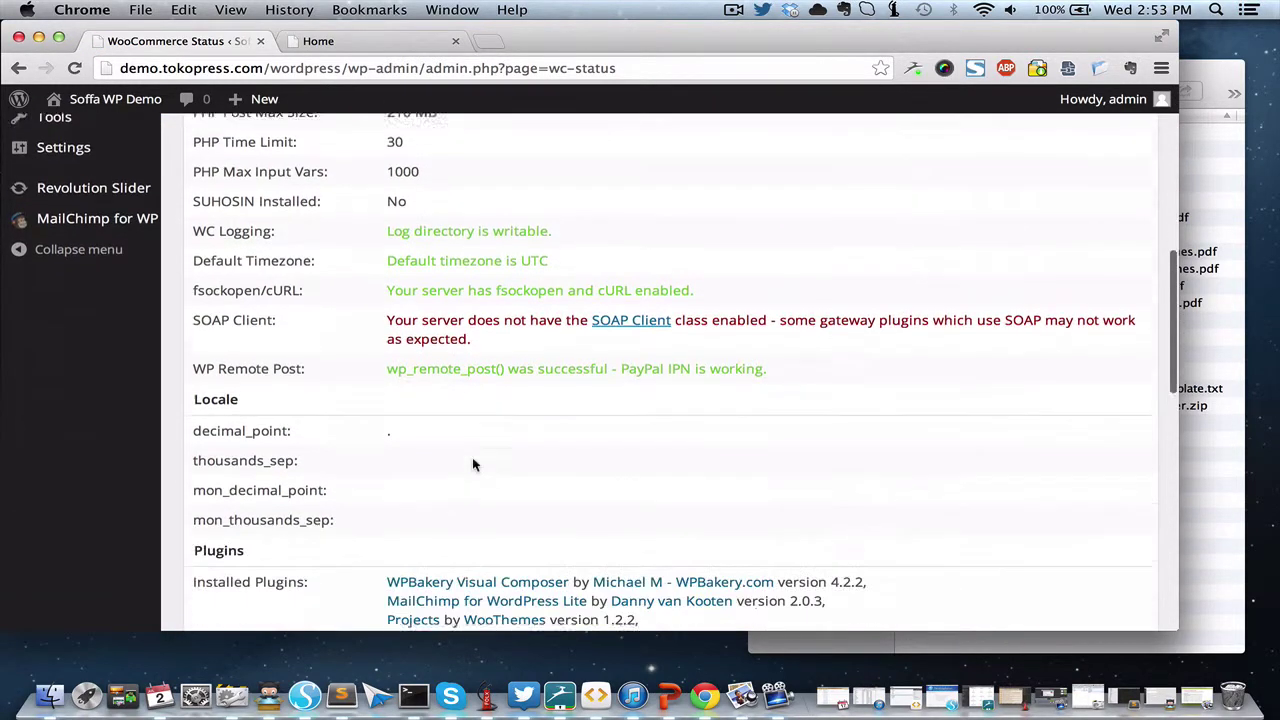
scroll(474, 463, down, 5)
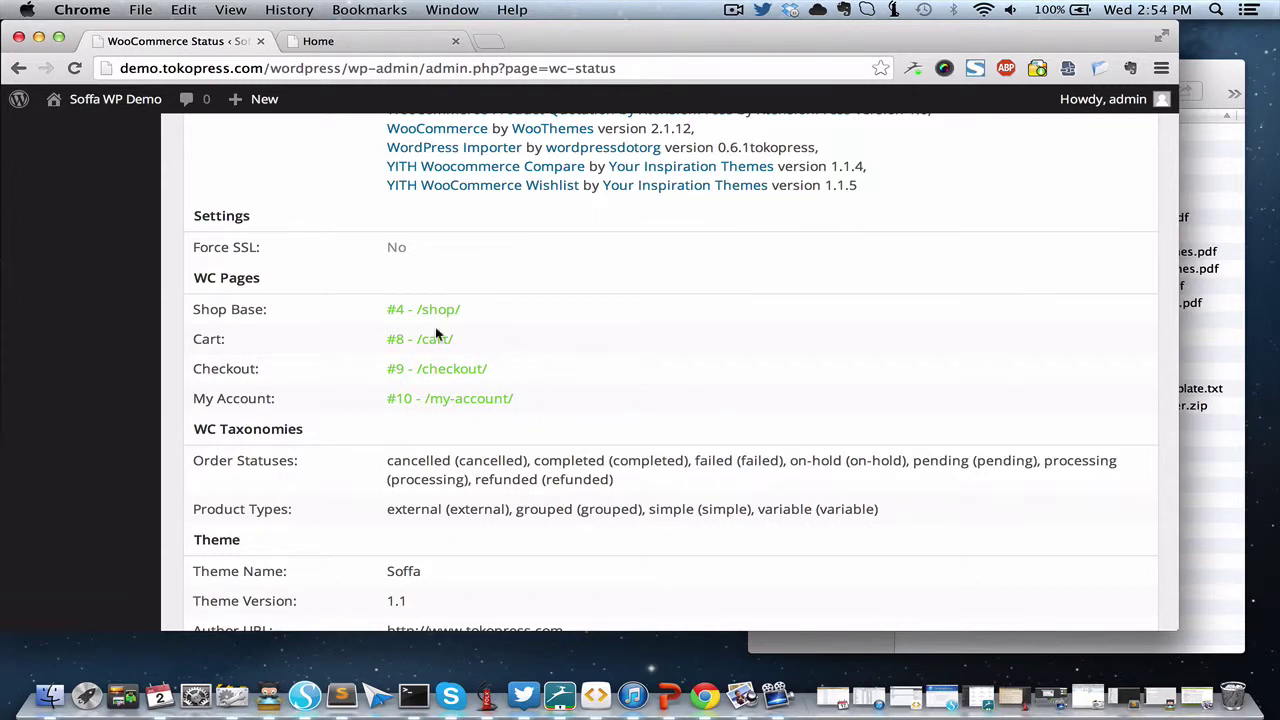
scroll(456, 409, down, 5)
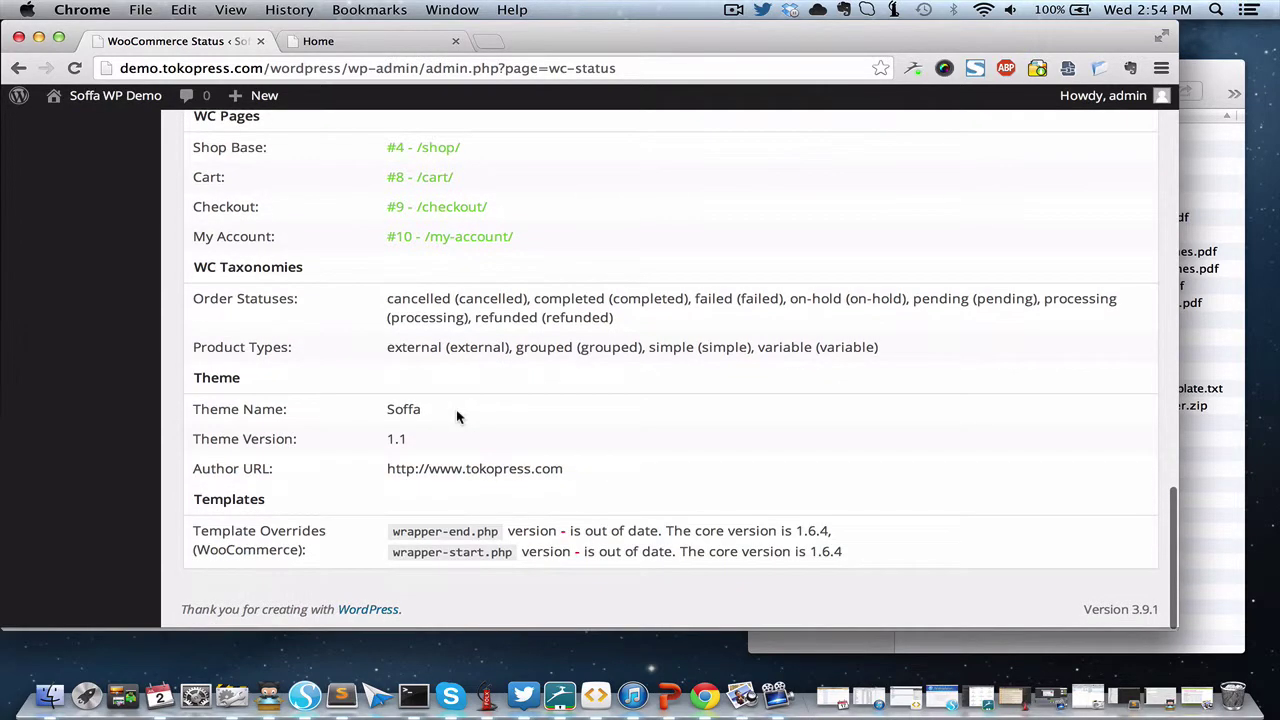
scroll(456, 409, up, 7)
scroll(457, 417, up, 15)
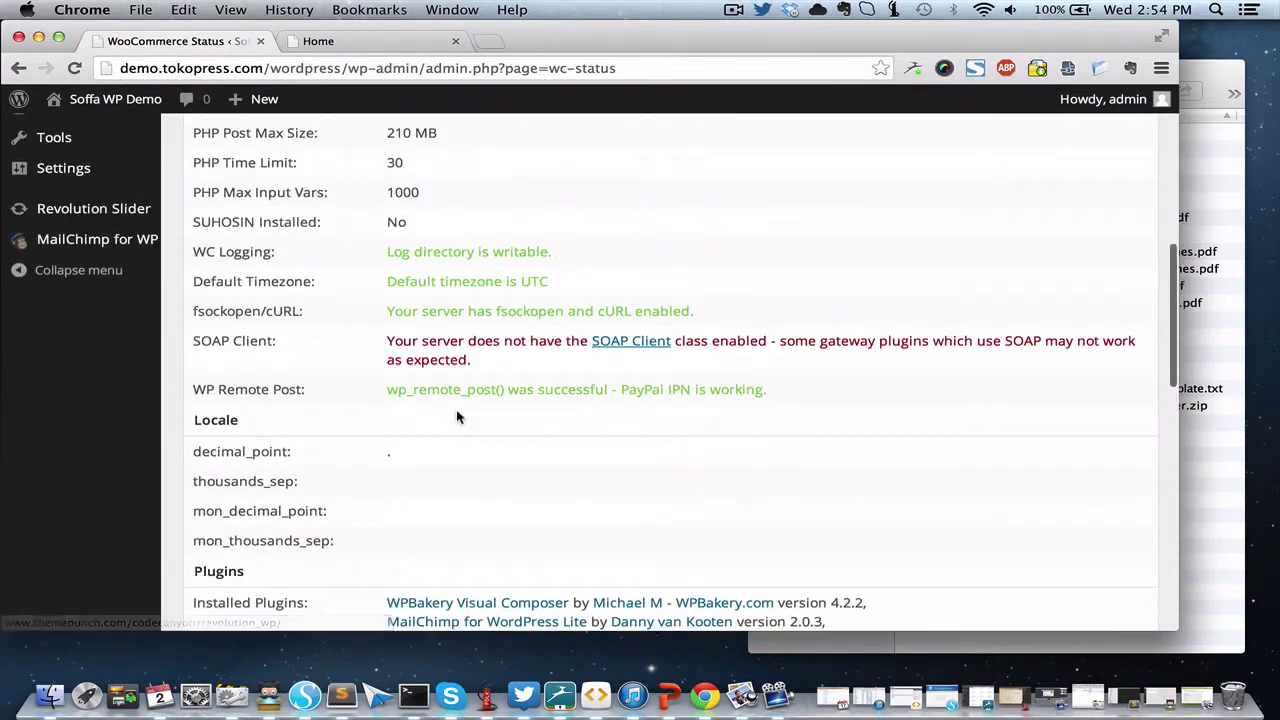
scroll(457, 417, up, 3)
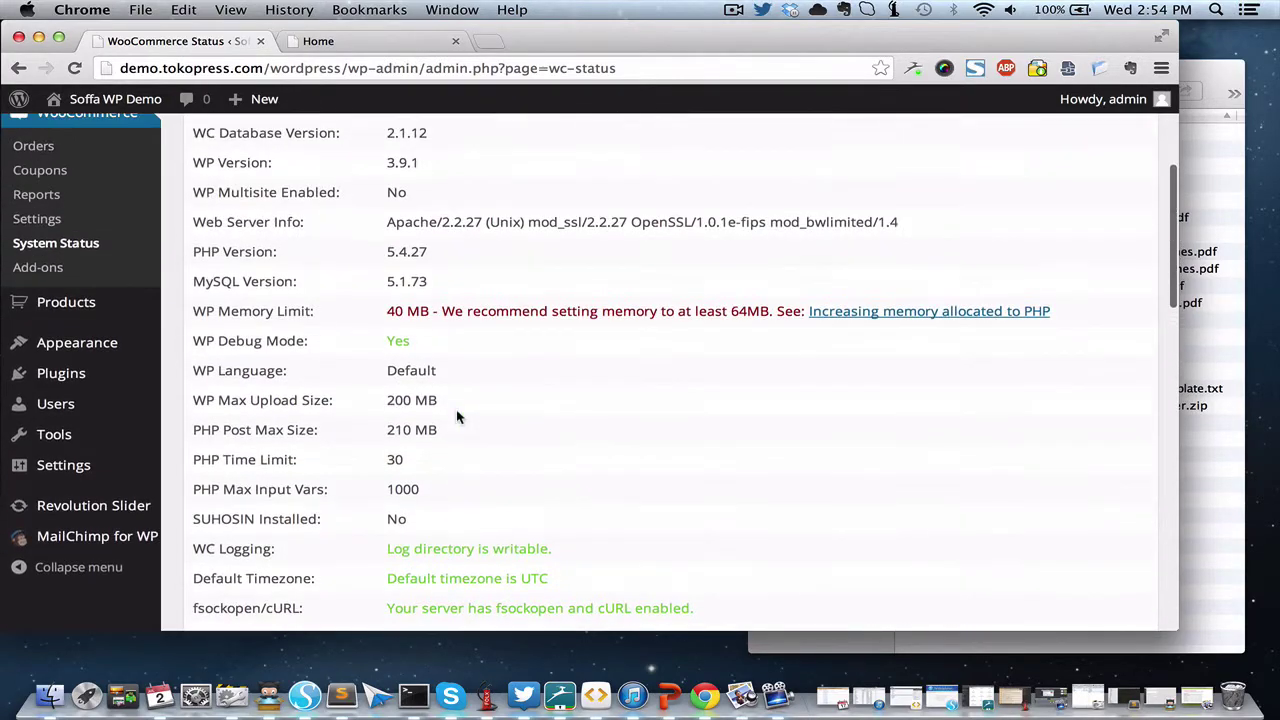
triple_click(400, 315)
click(492, 311)
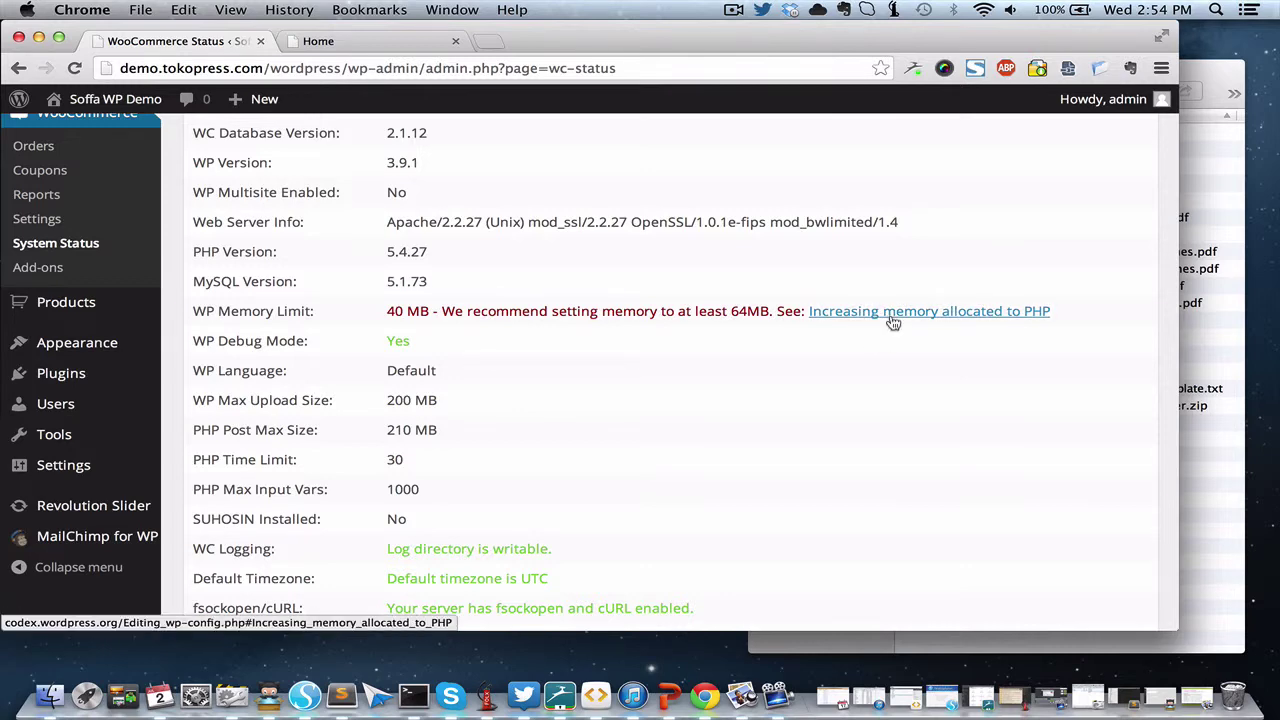
Check the live site's home page, Pages submenu, Shop page and Portfolio page.
scroll(887, 344, up, 6)
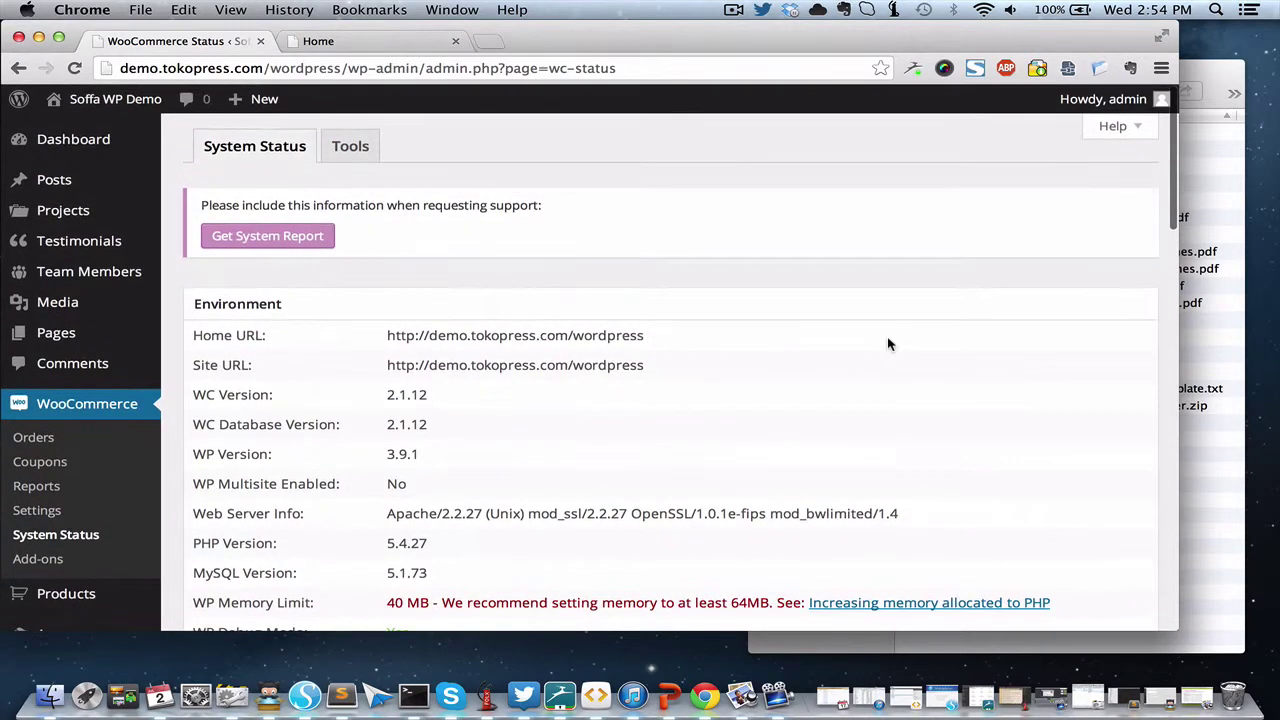
click(385, 40)
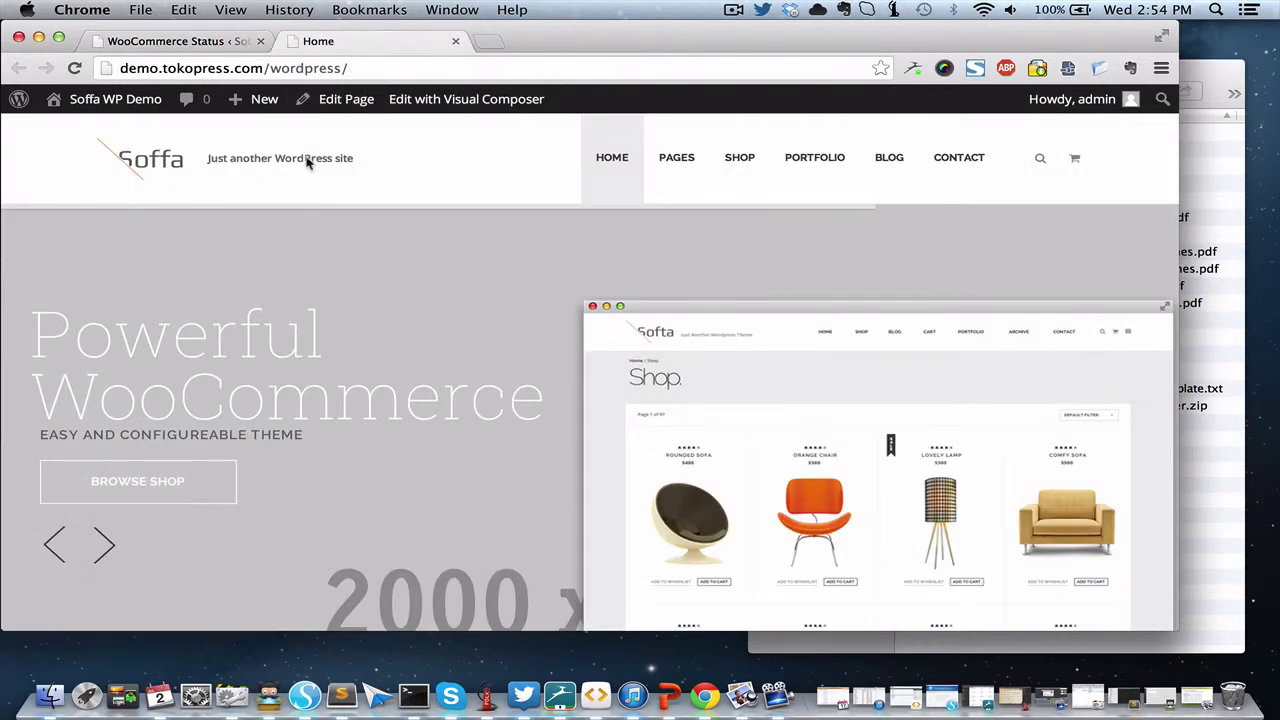
click(170, 165)
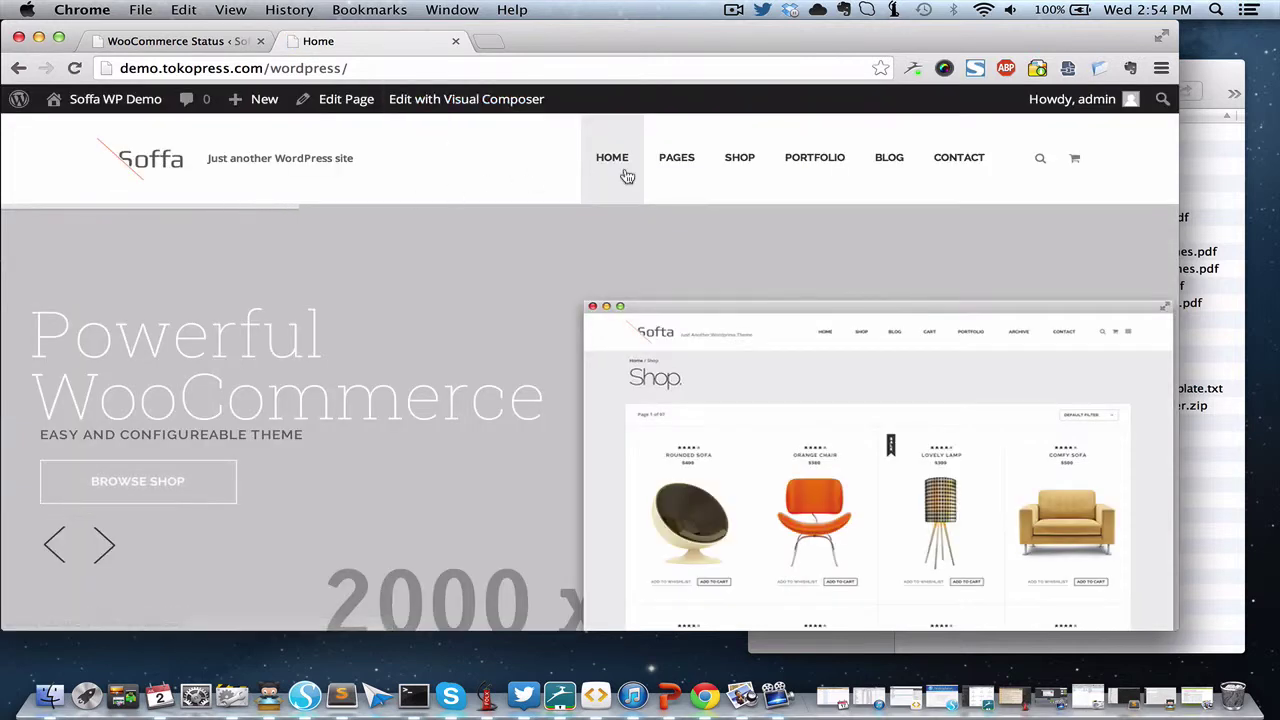
mouse_move(690, 168)
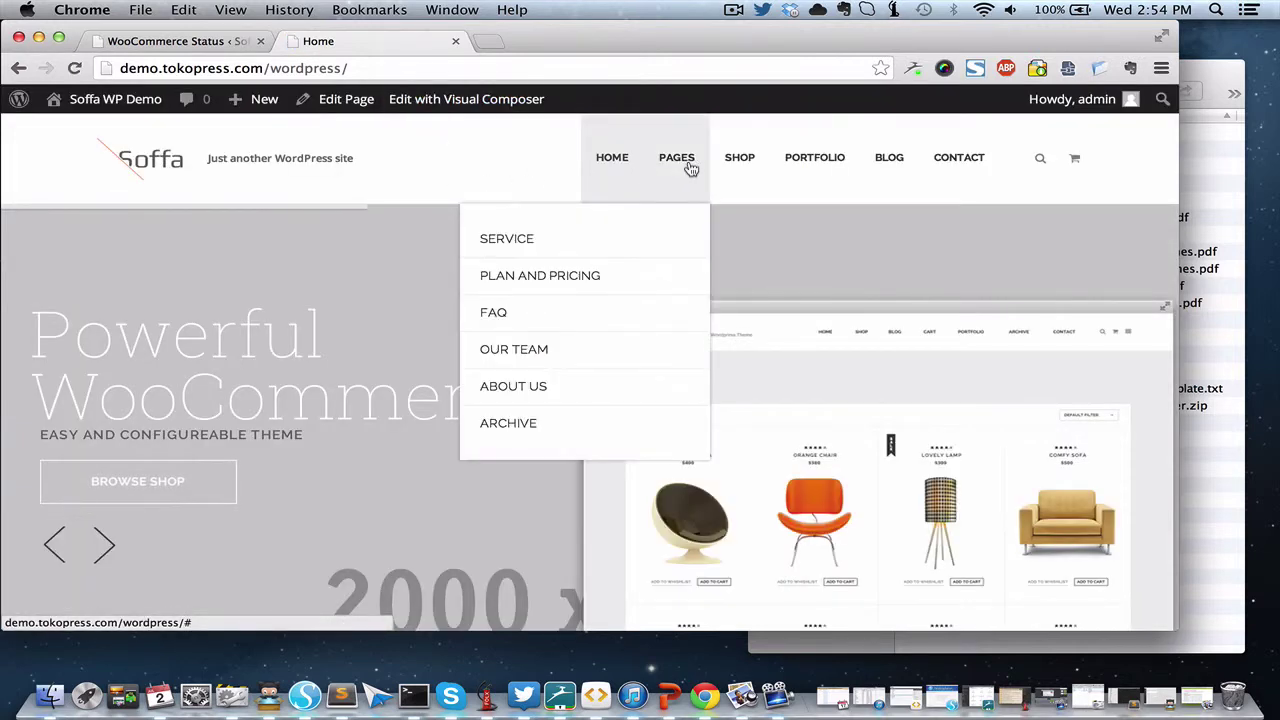
click(742, 167)
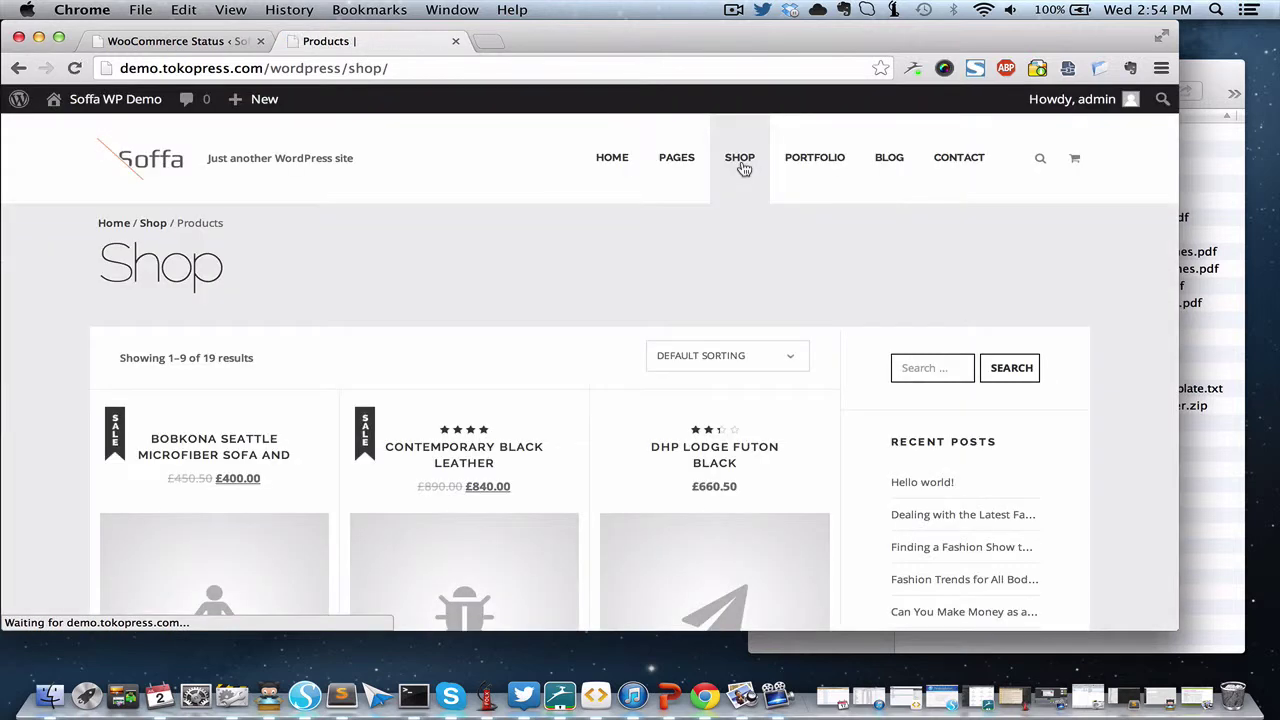
click(826, 173)
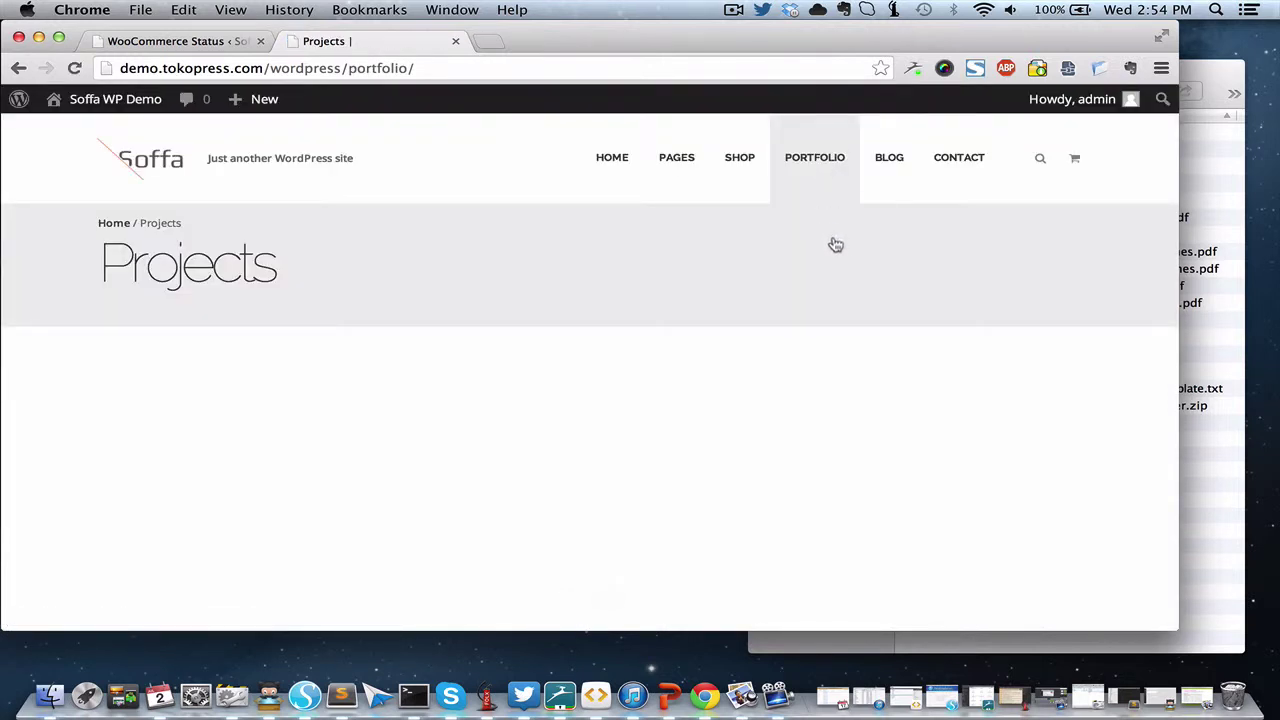
scroll(870, 270, down, 10)
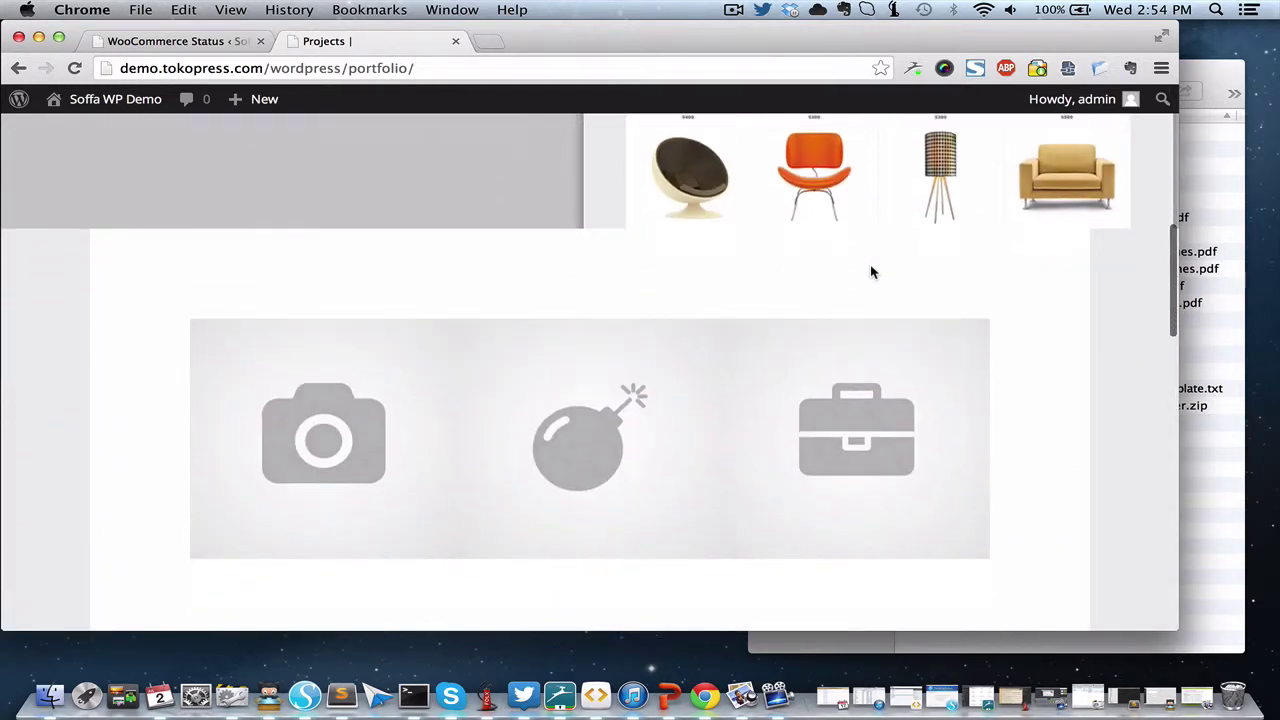
scroll(871, 272, down, 3)
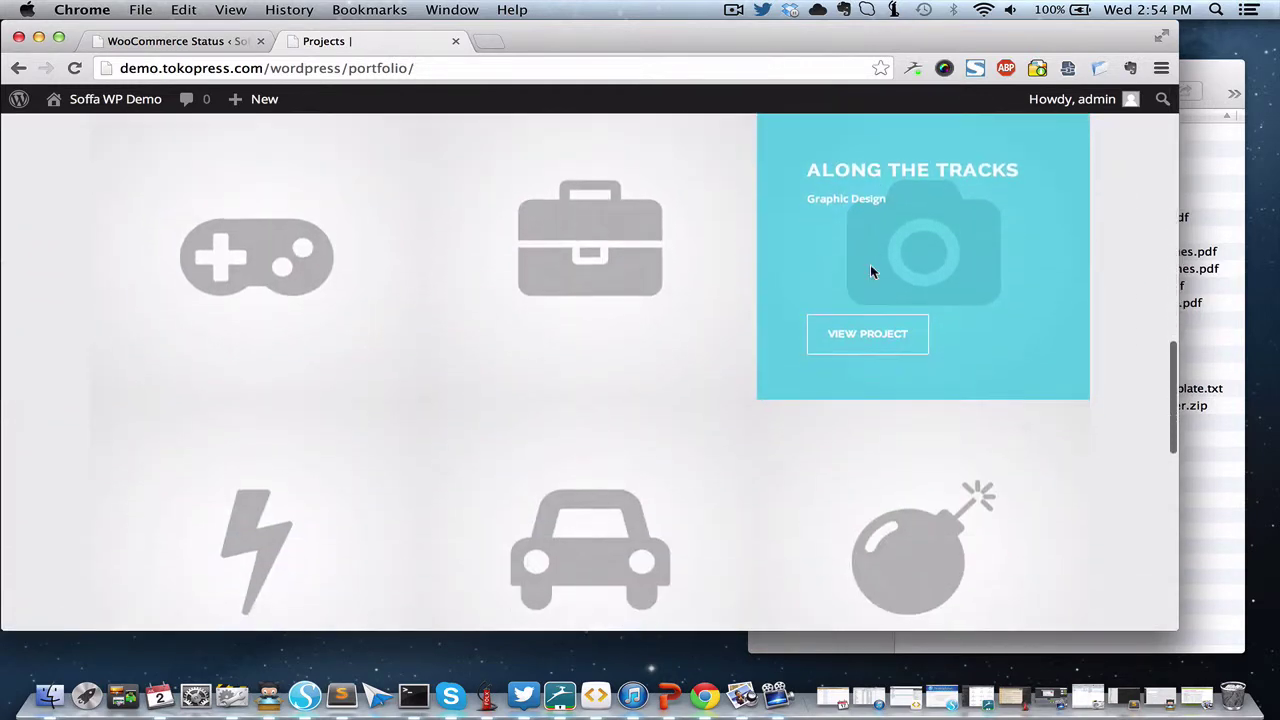
scroll(871, 272, up, 15)
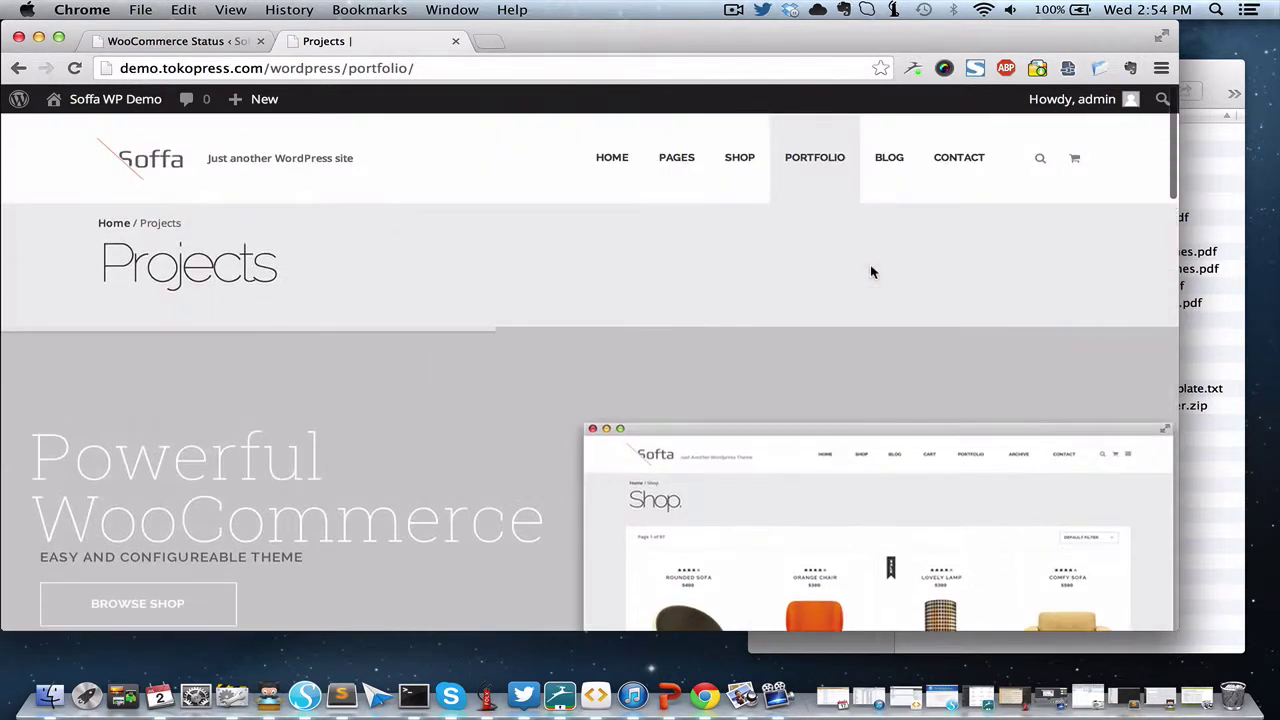
Check the live site's Blog page and the Contact page's map, address details and message form.
click(905, 150)
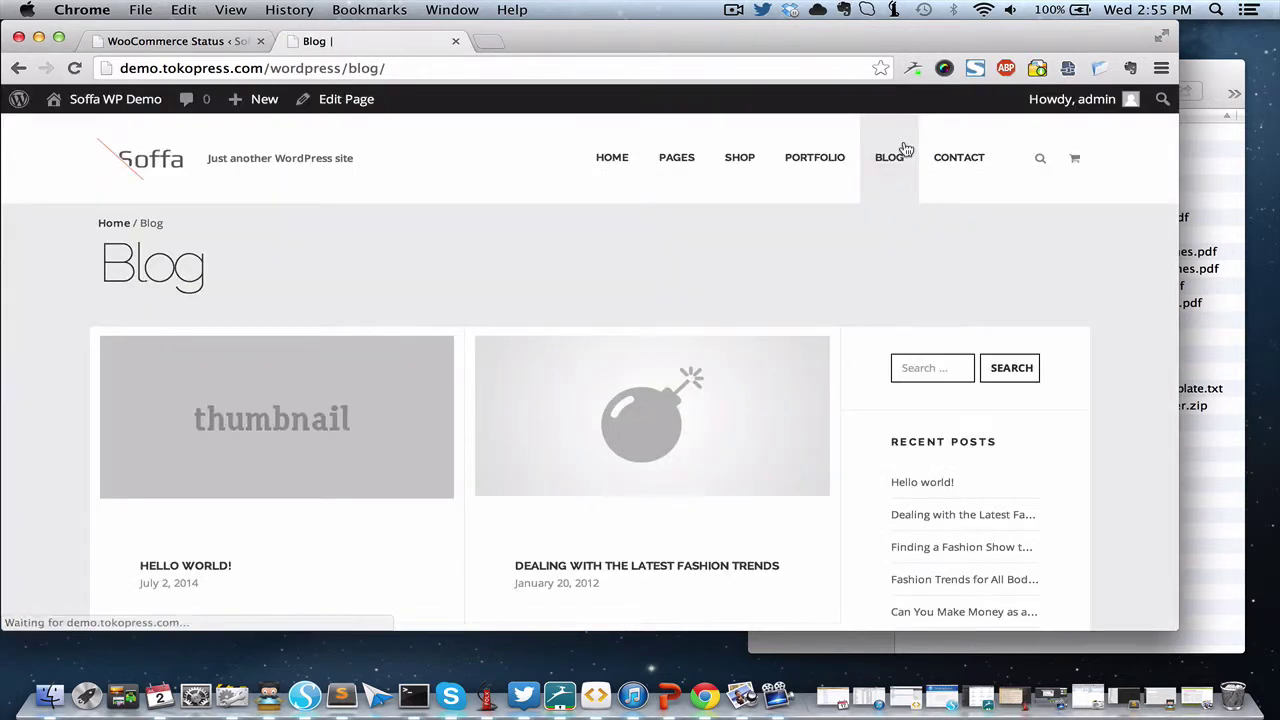
click(957, 201)
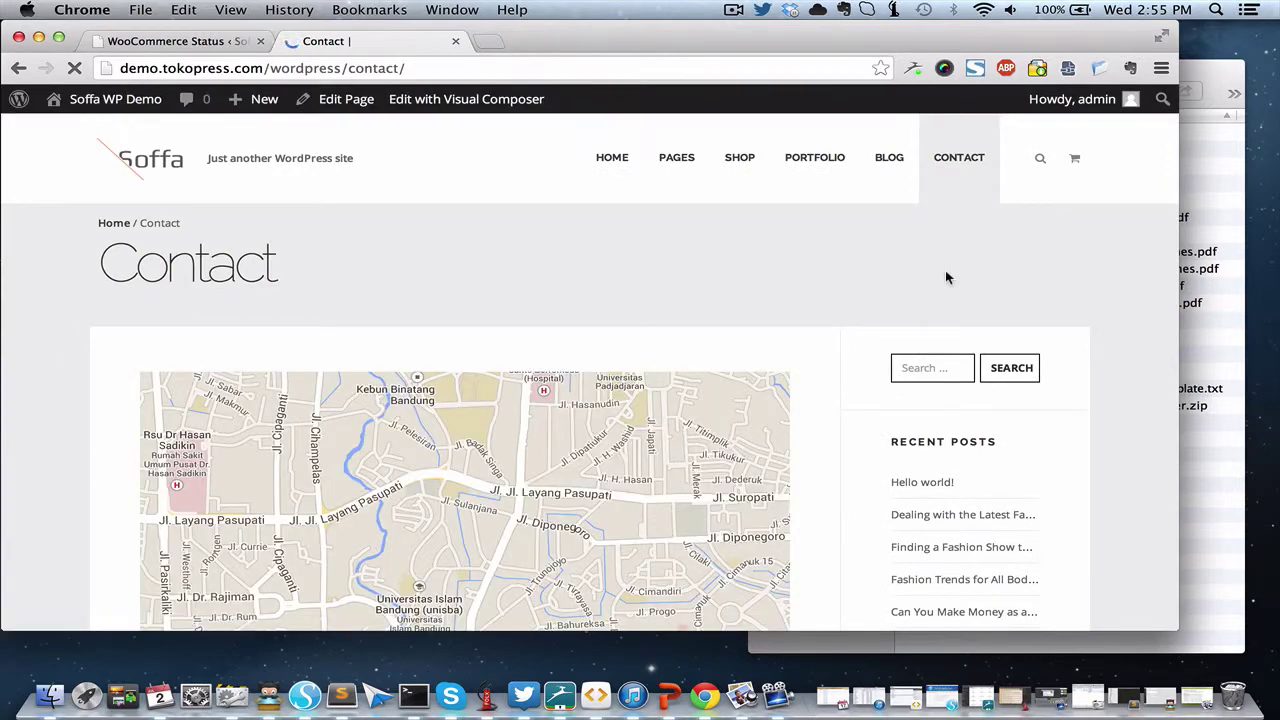
scroll(947, 278, down, 10)
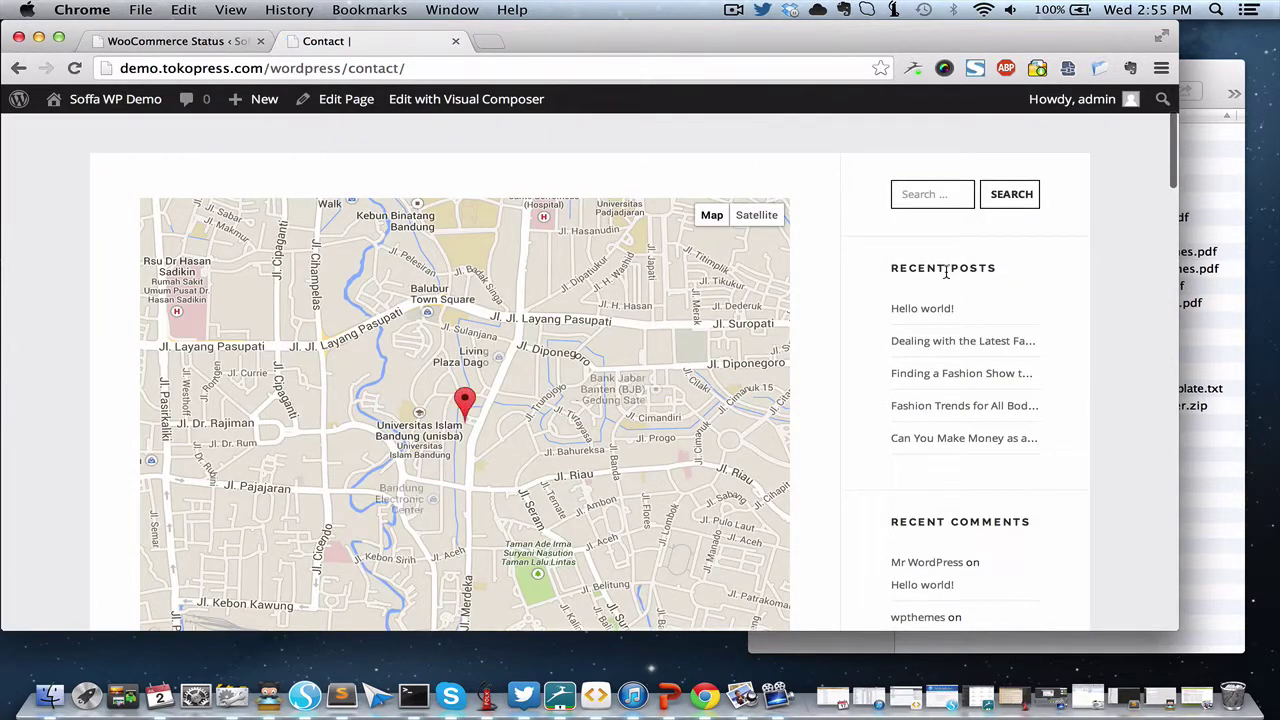
scroll(947, 278, down, 8)
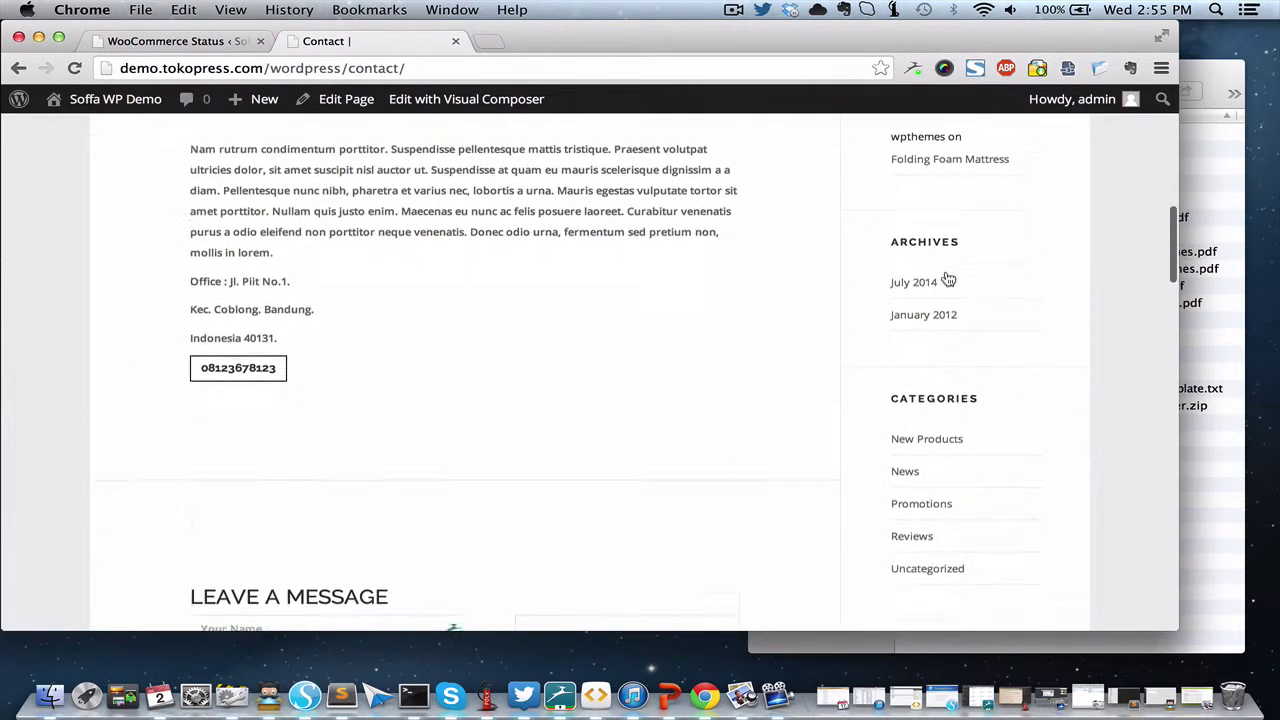
scroll(947, 278, up, 18)
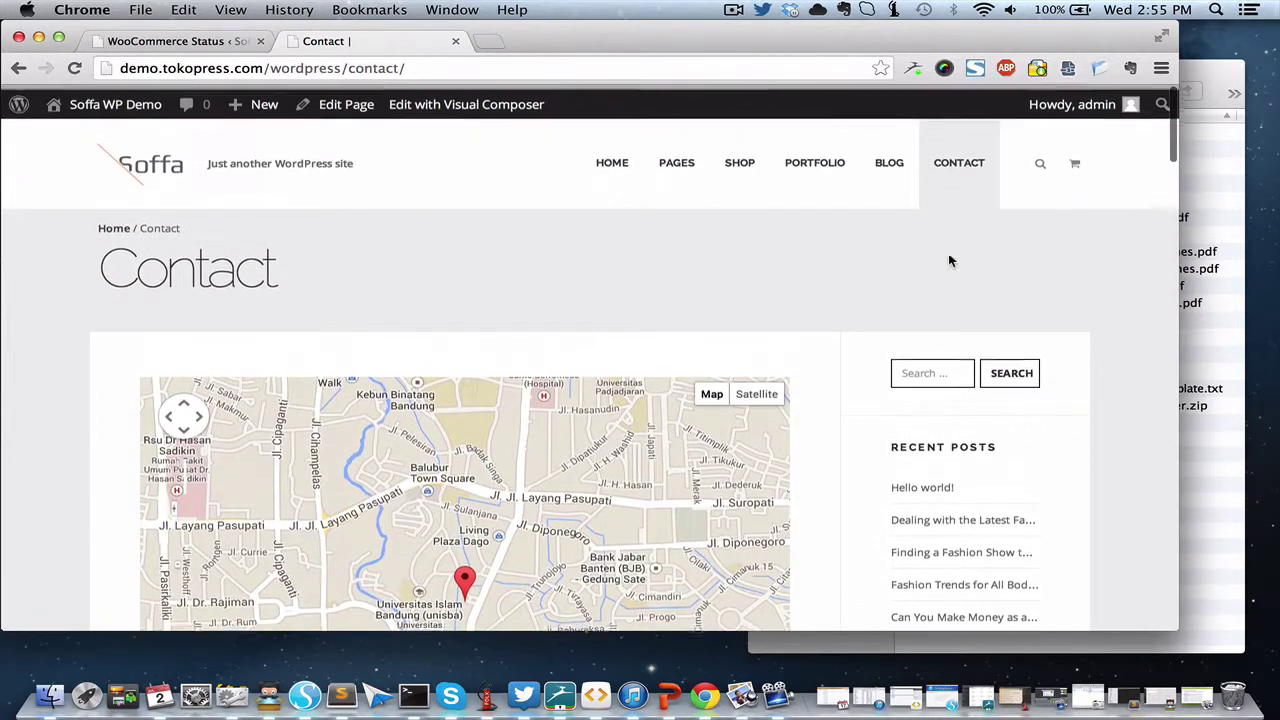
click(889, 174)
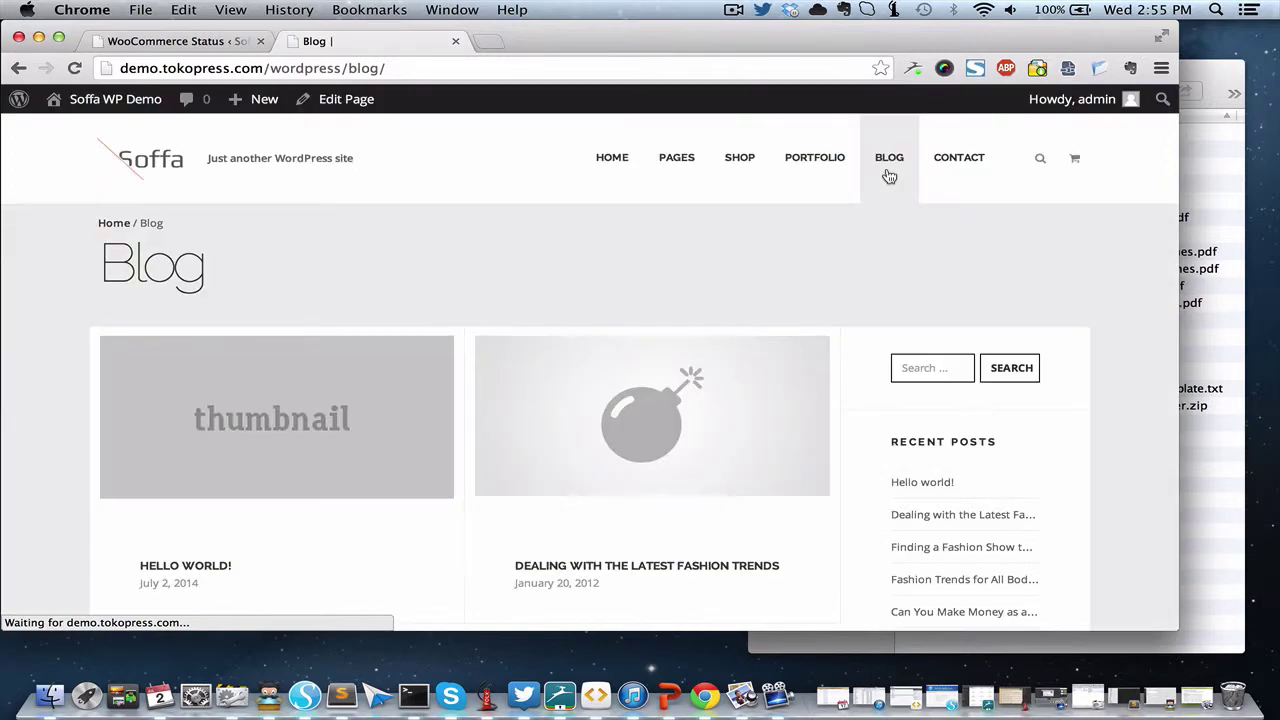
Confirm Blog as the Posts page in the Reading settings and save the changes.
click(198, 44)
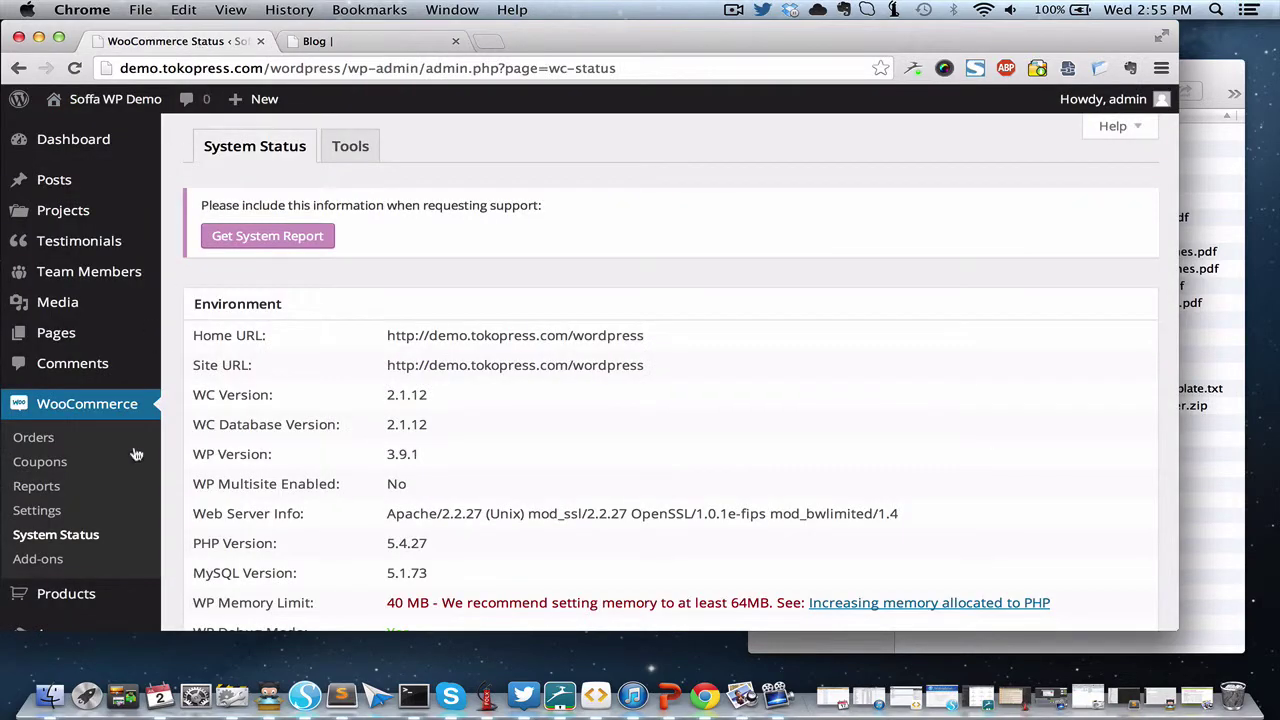
scroll(128, 509, down, 5)
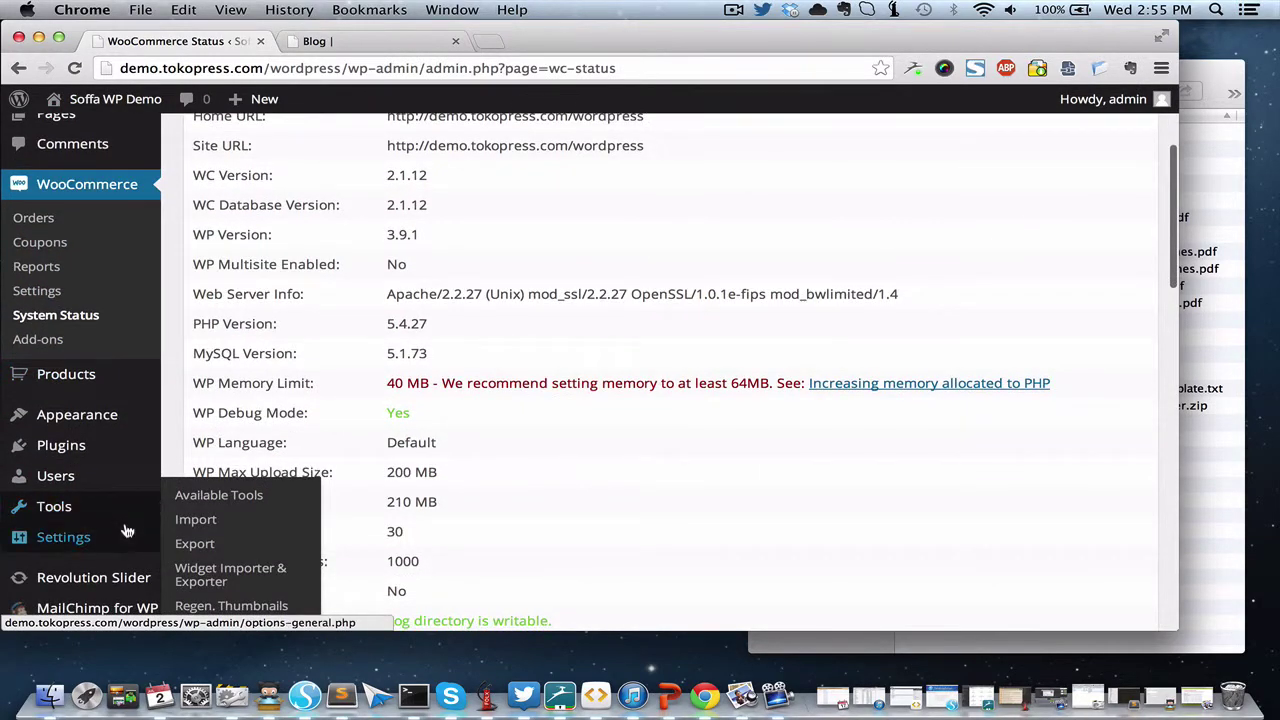
mouse_move(126, 542)
click(229, 514)
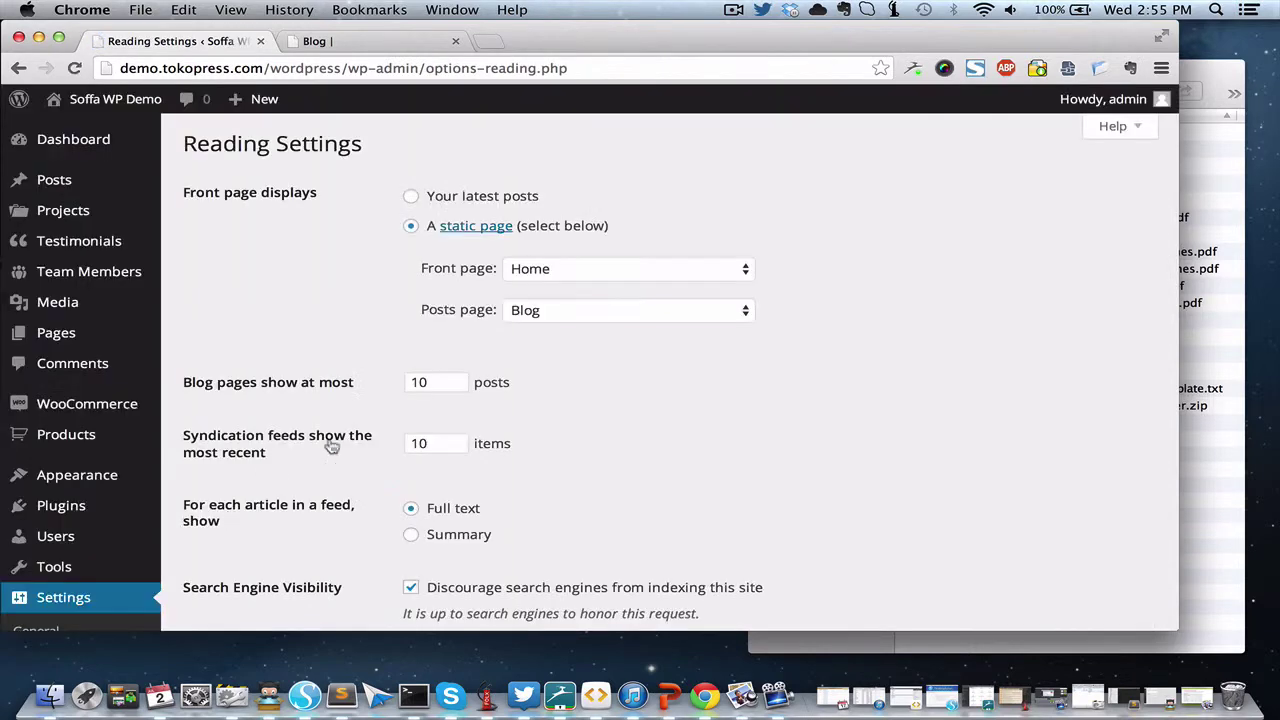
click(537, 311)
click(538, 312)
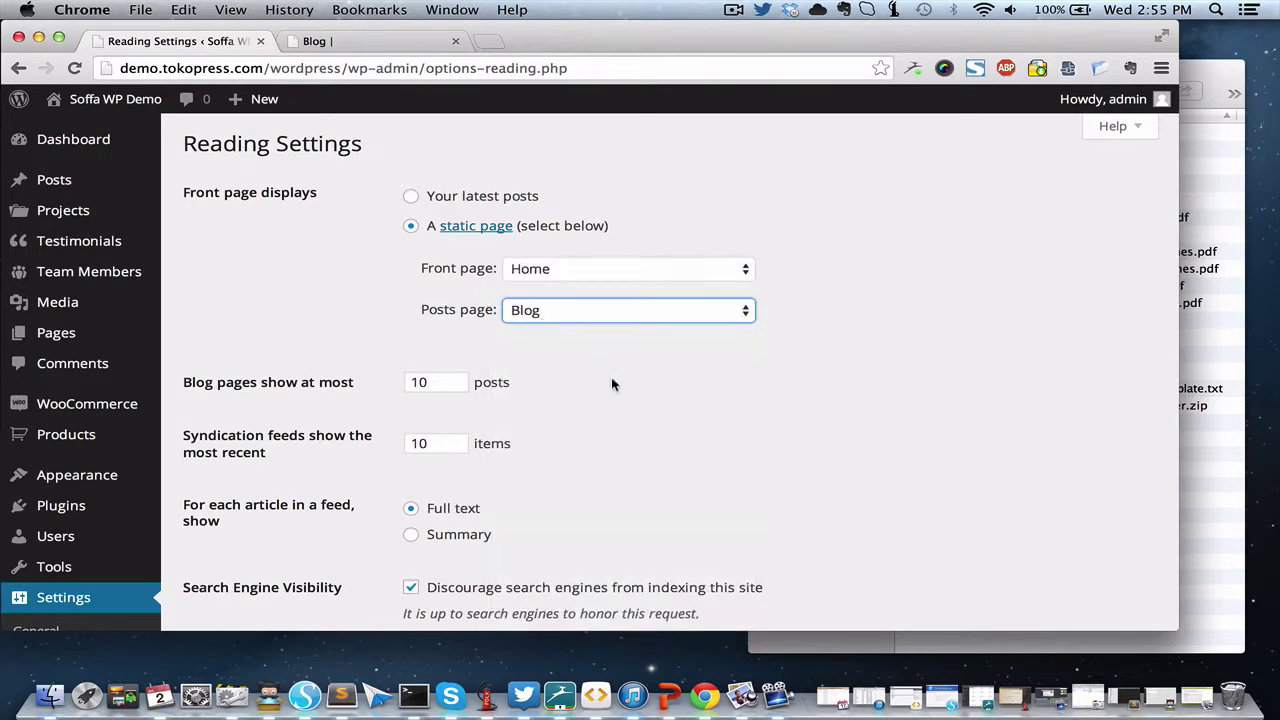
scroll(611, 390, down, 5)
click(250, 408)
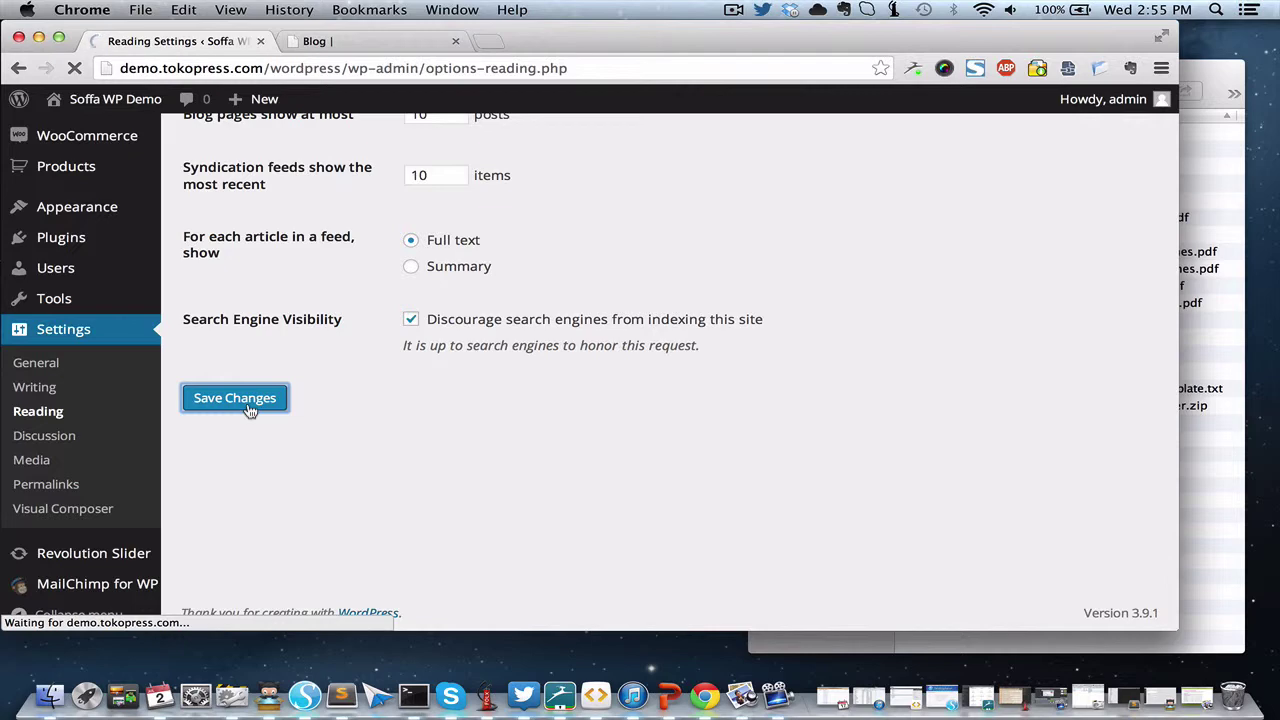
Examine the live Contact page from the map down to the message form.
click(385, 44)
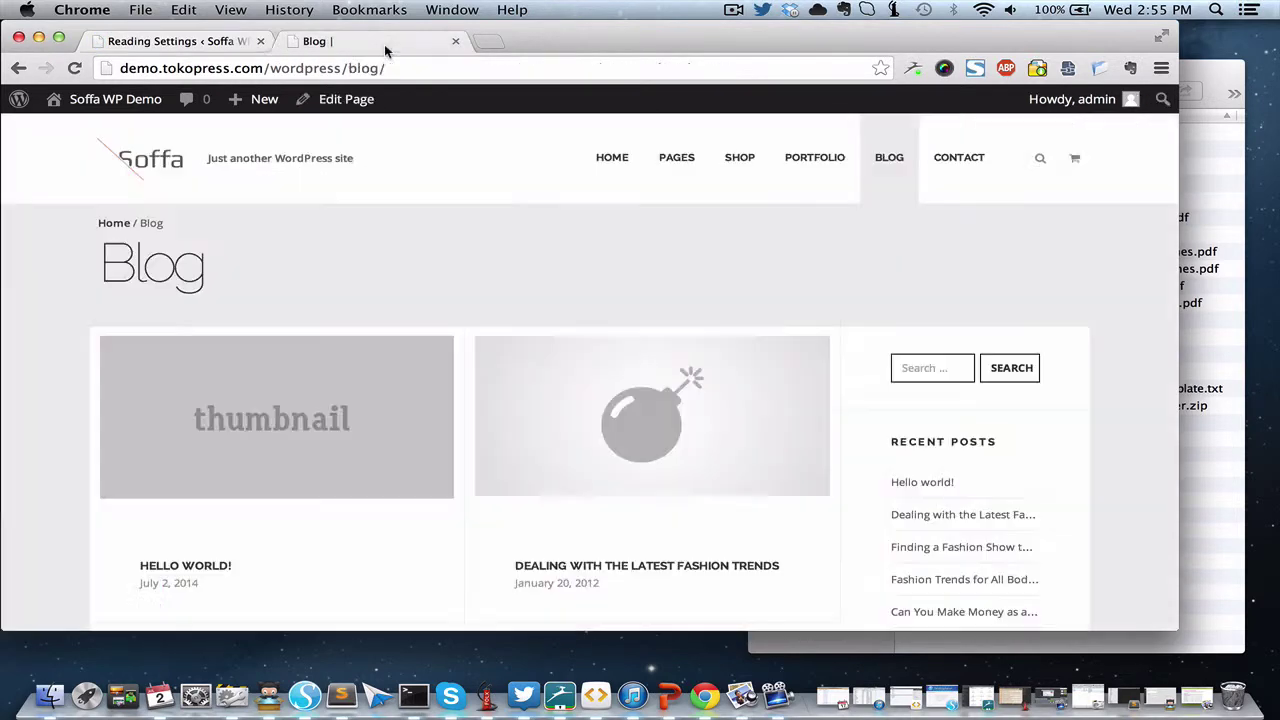
click(964, 178)
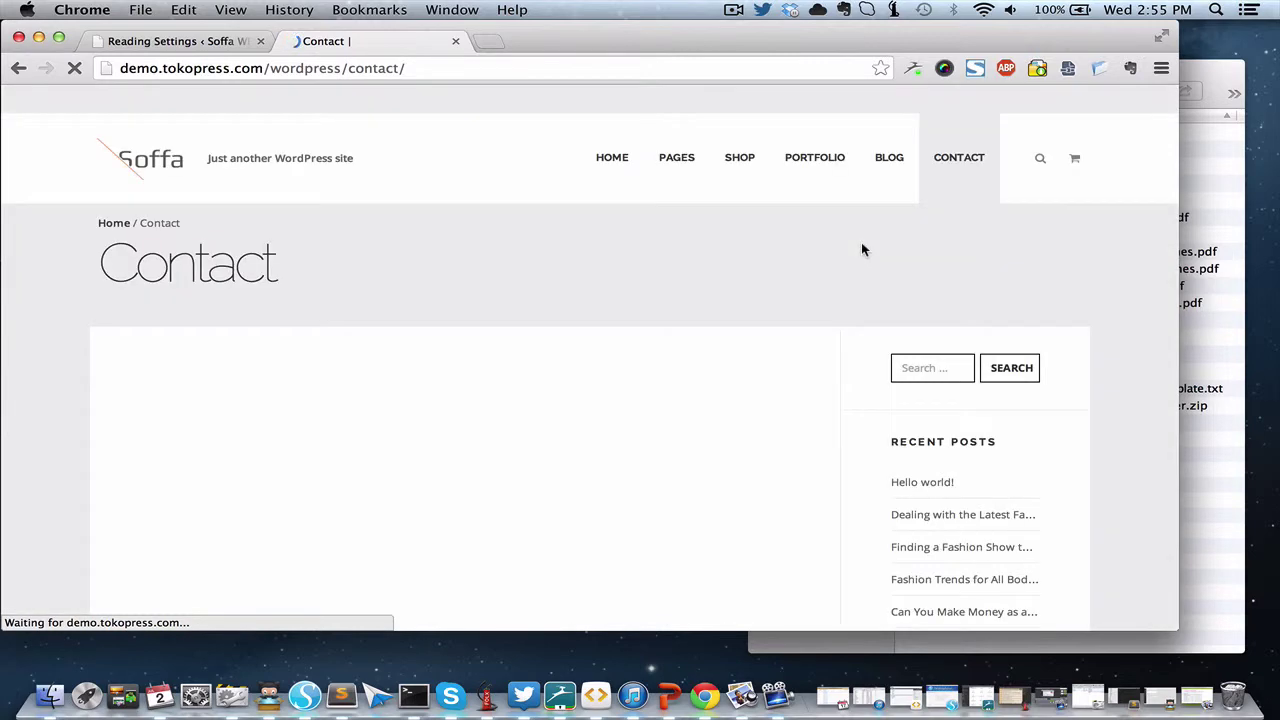
scroll(862, 244, down, 5)
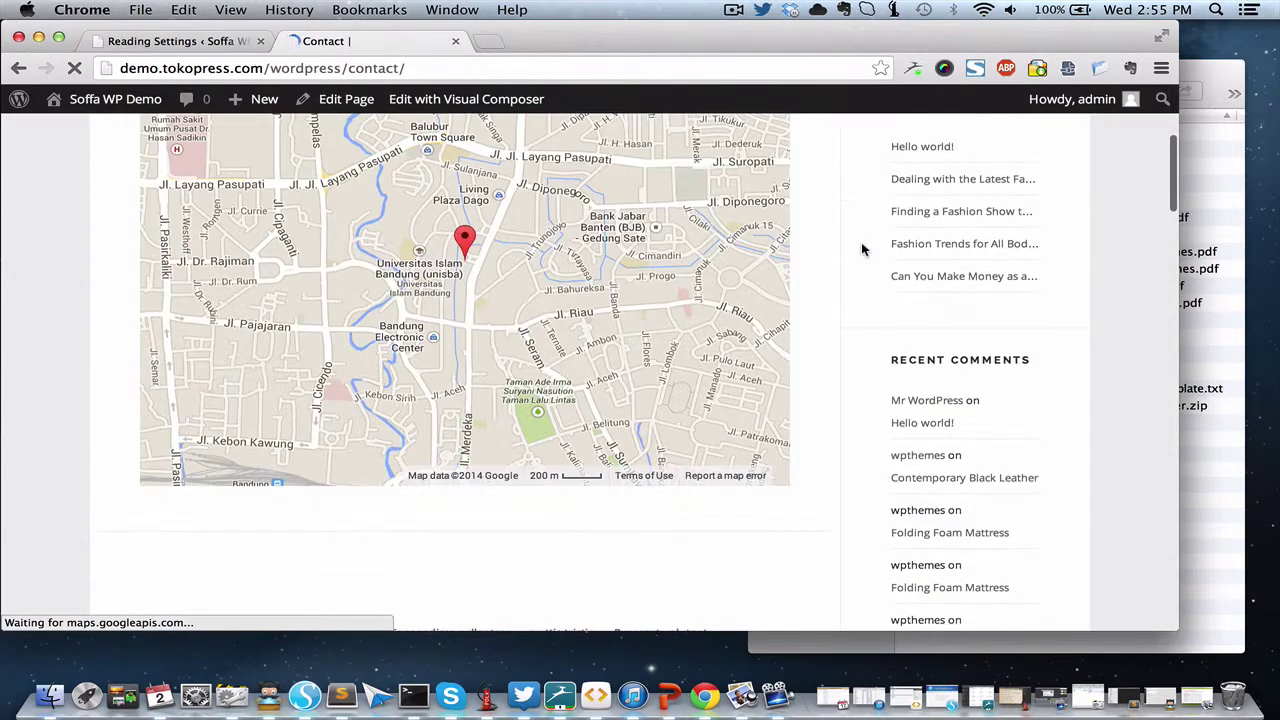
scroll(862, 244, down, 5)
scroll(862, 249, down, 3)
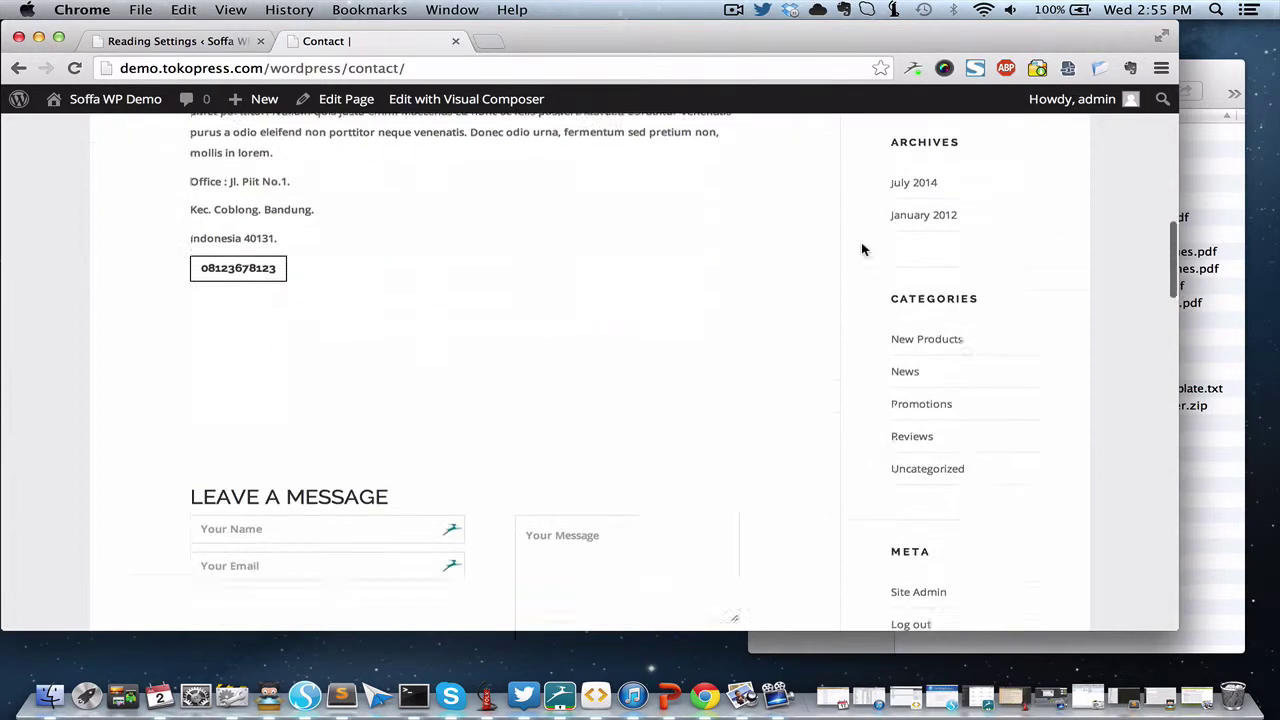
Review the Contact Map section of the Theme Options, including its latitude, longitude, marker title and marker description fields.
click(202, 40)
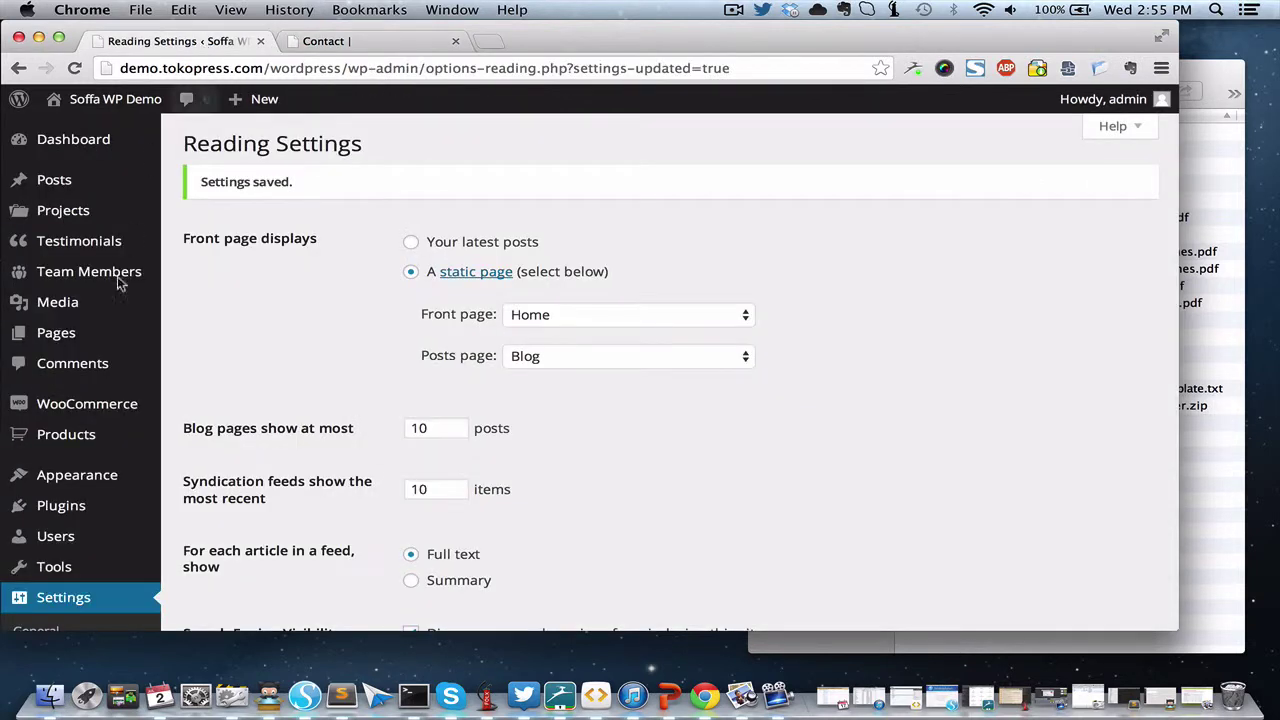
mouse_move(103, 482)
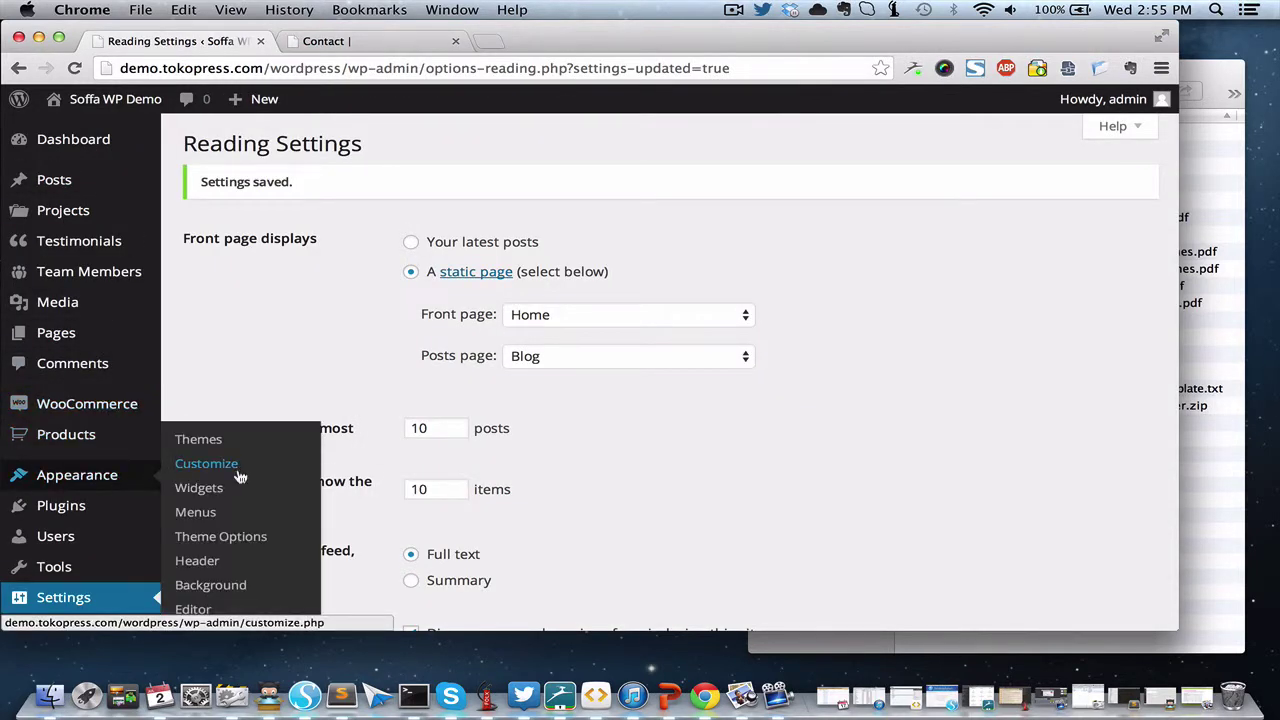
click(225, 538)
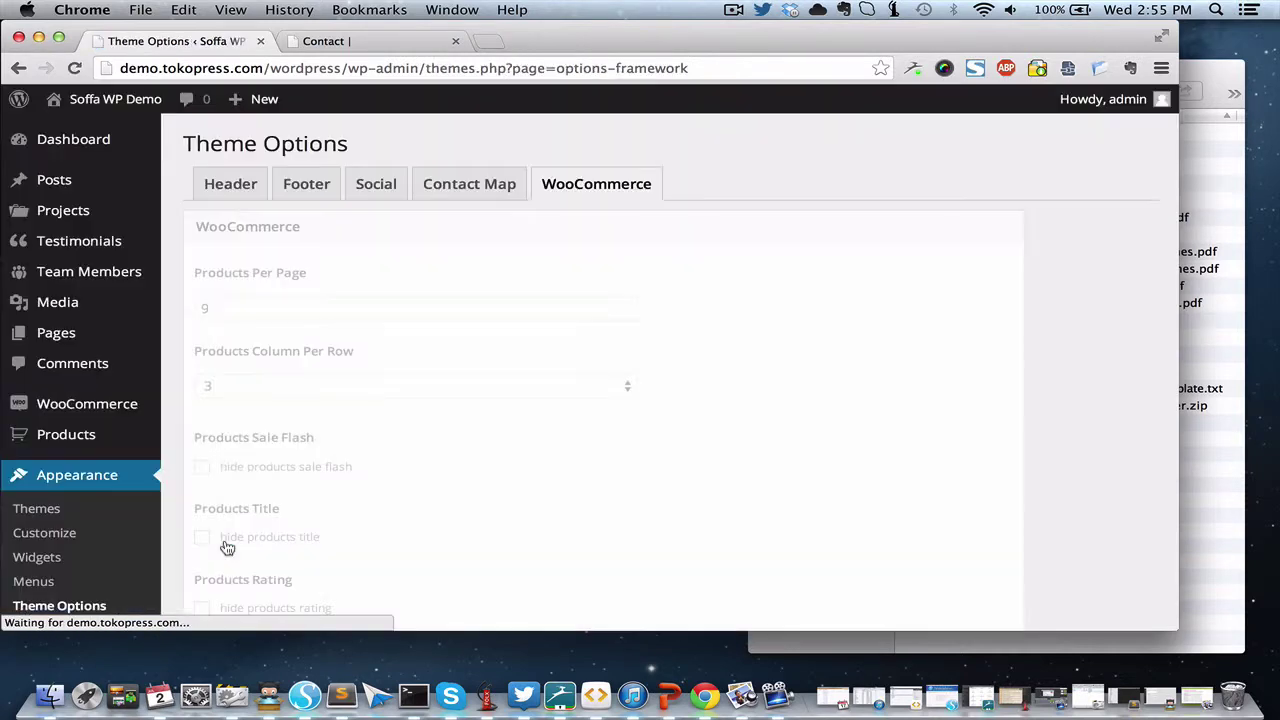
click(475, 195)
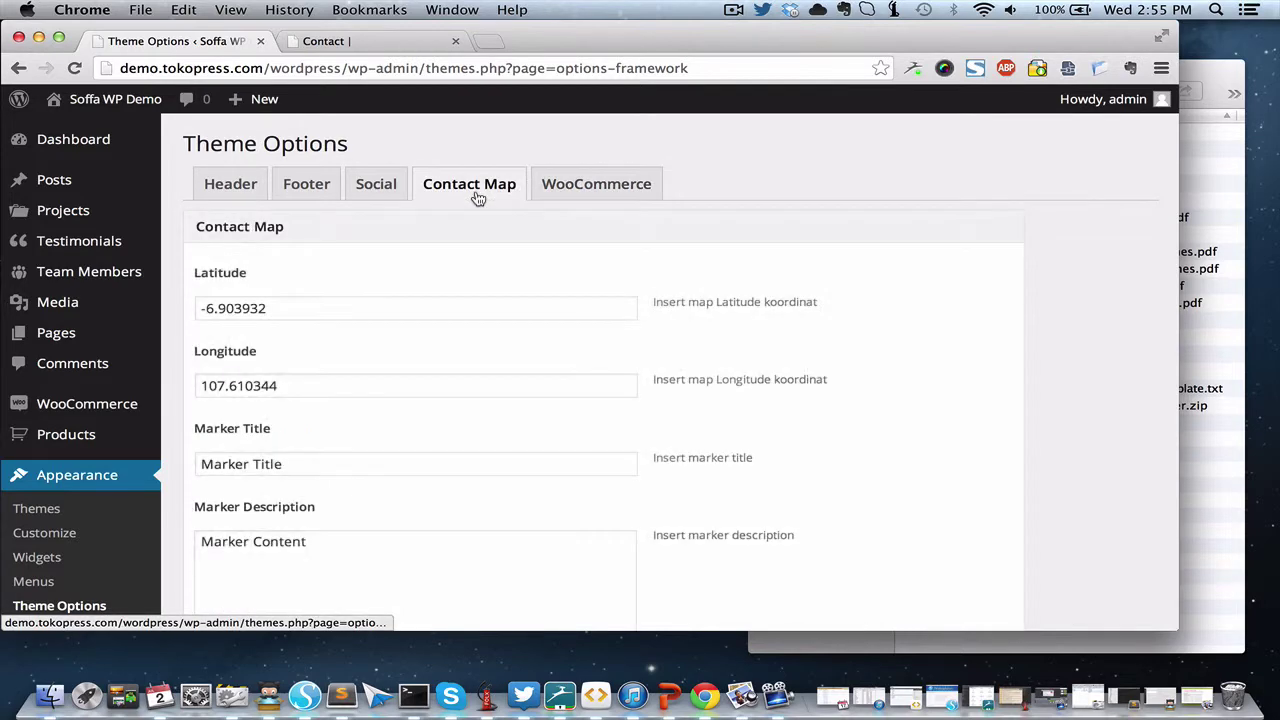
scroll(700, 390, down, 5)
scroll(705, 397, up, 2)
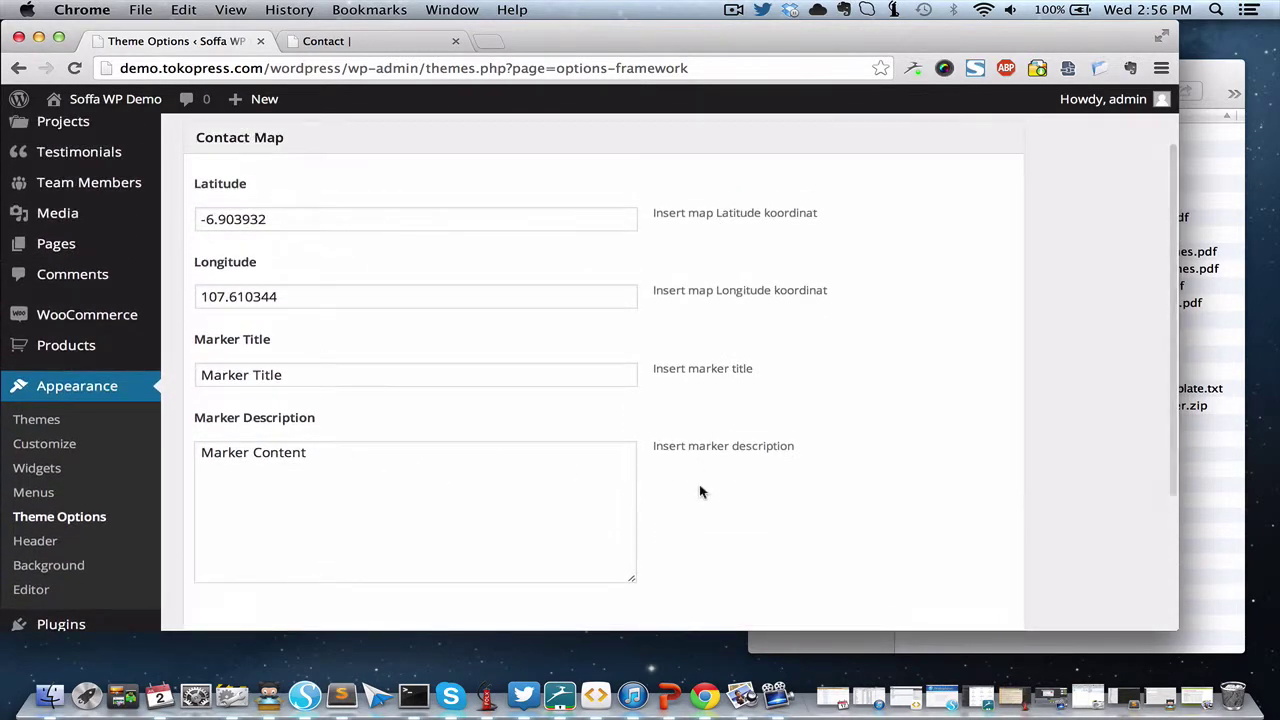
scroll(700, 490, down, 5)
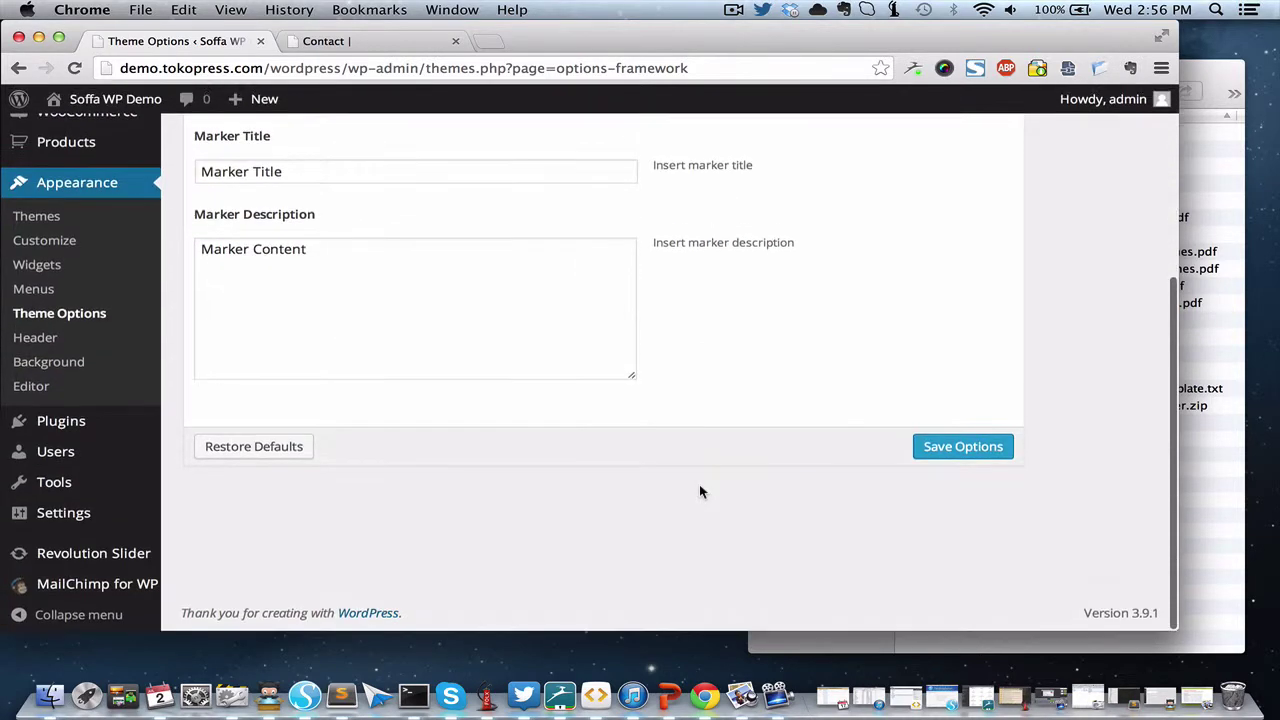
Set the product permalink base to Shop base in the Permalink settings and save the changes.
mouse_move(157, 518)
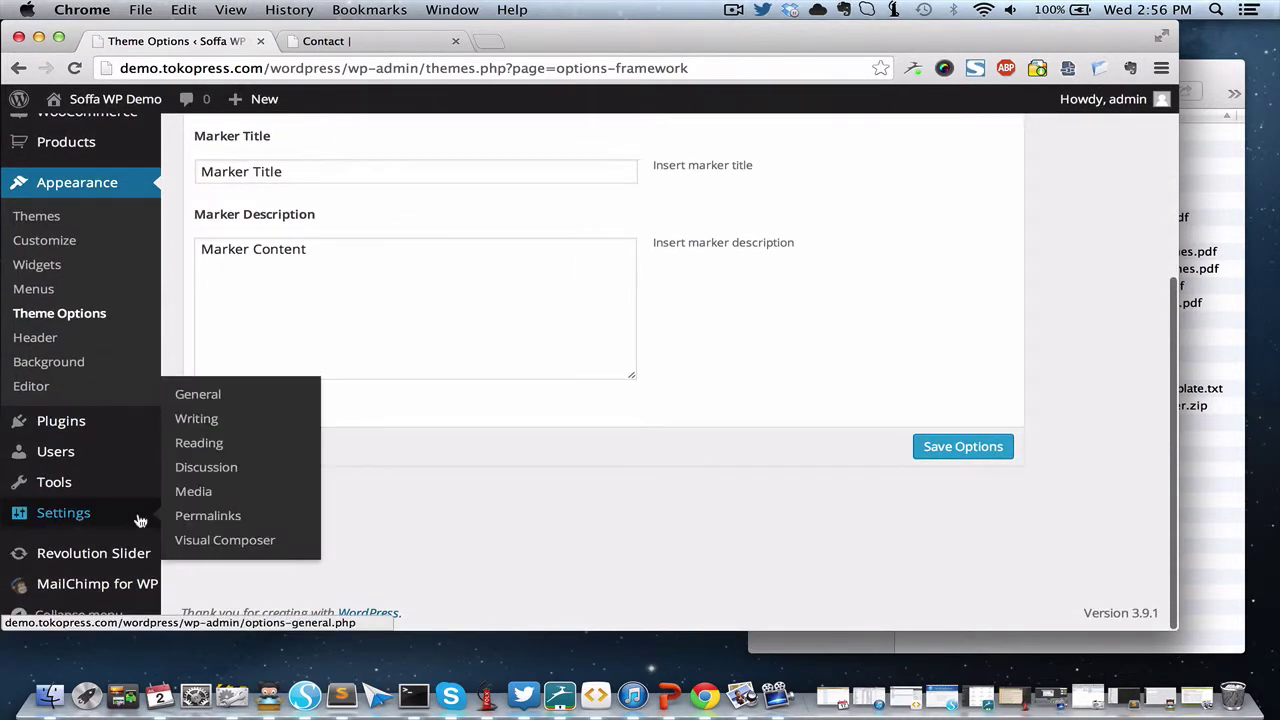
click(193, 523)
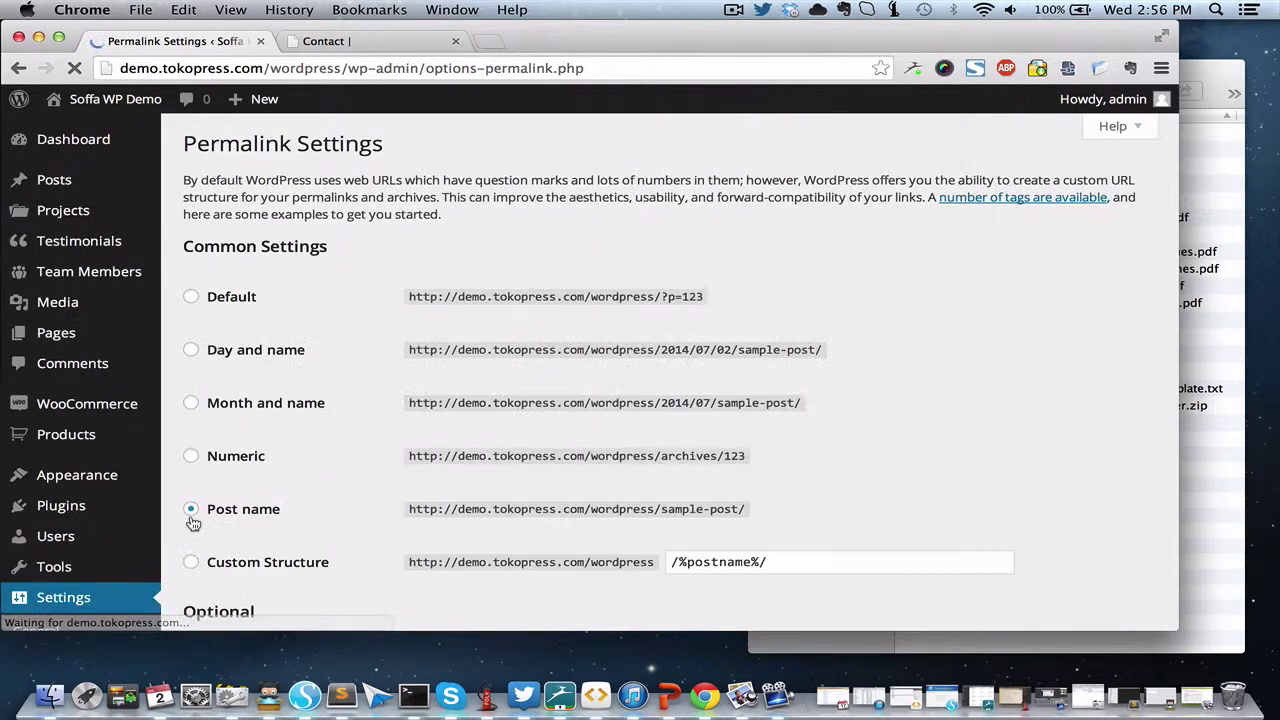
scroll(396, 520, down, 2)
scroll(397, 525, down, 10)
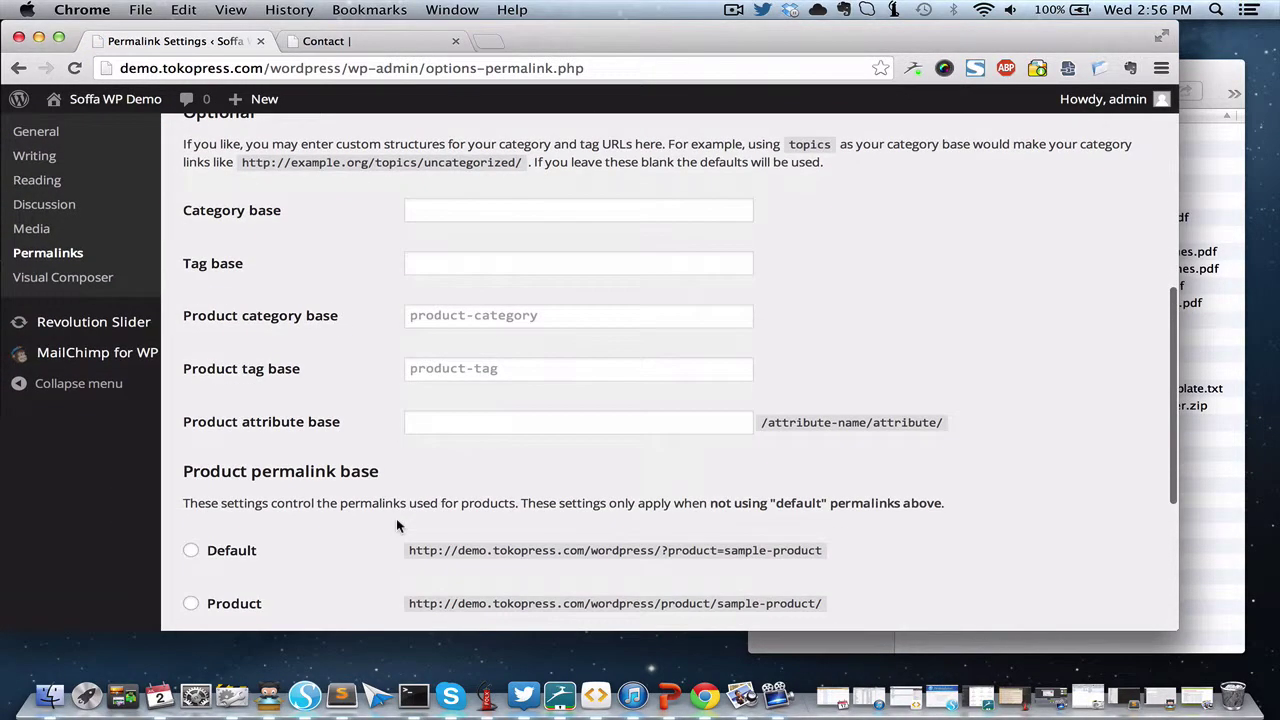
scroll(396, 518, up, 7)
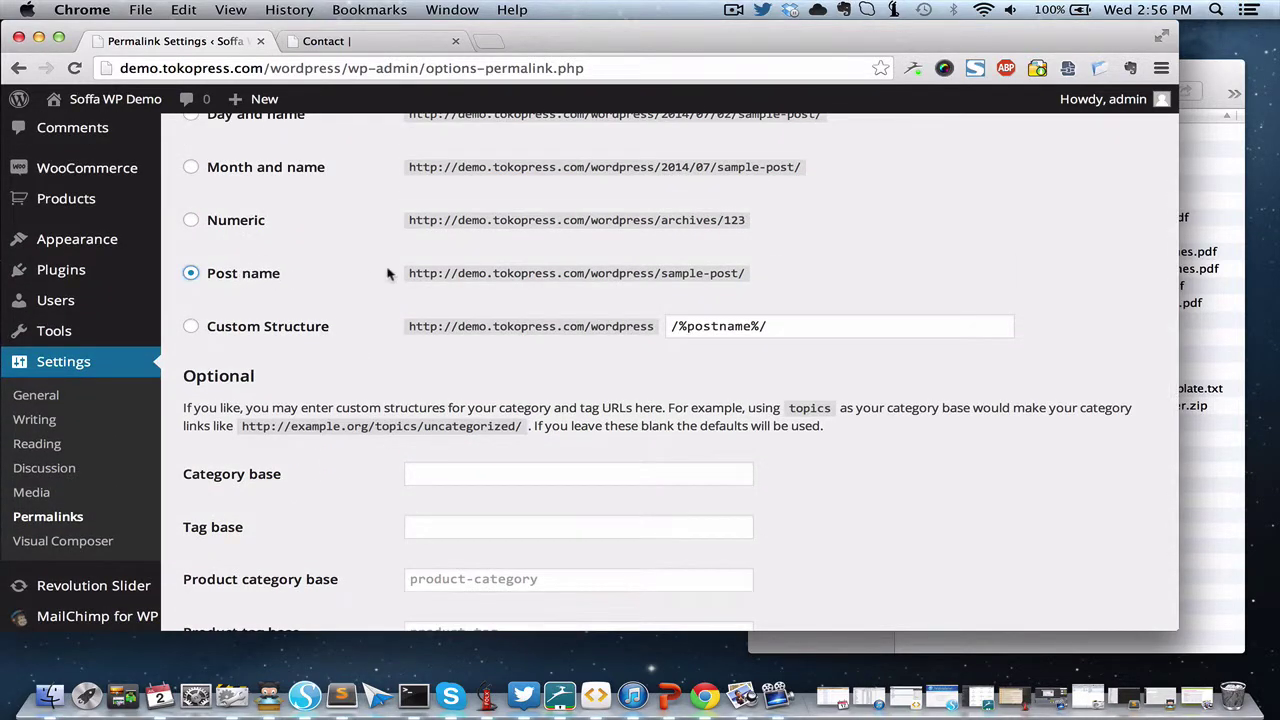
scroll(549, 288, down, 5)
scroll(549, 288, down, 4)
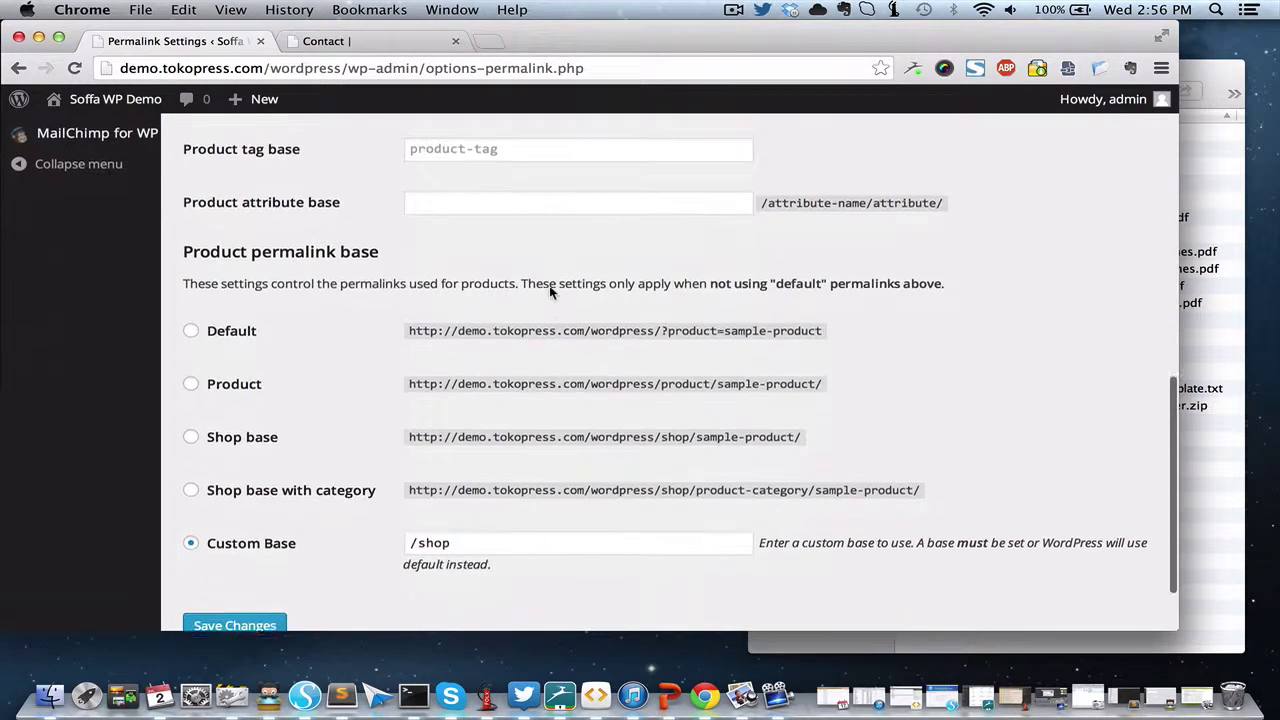
click(271, 508)
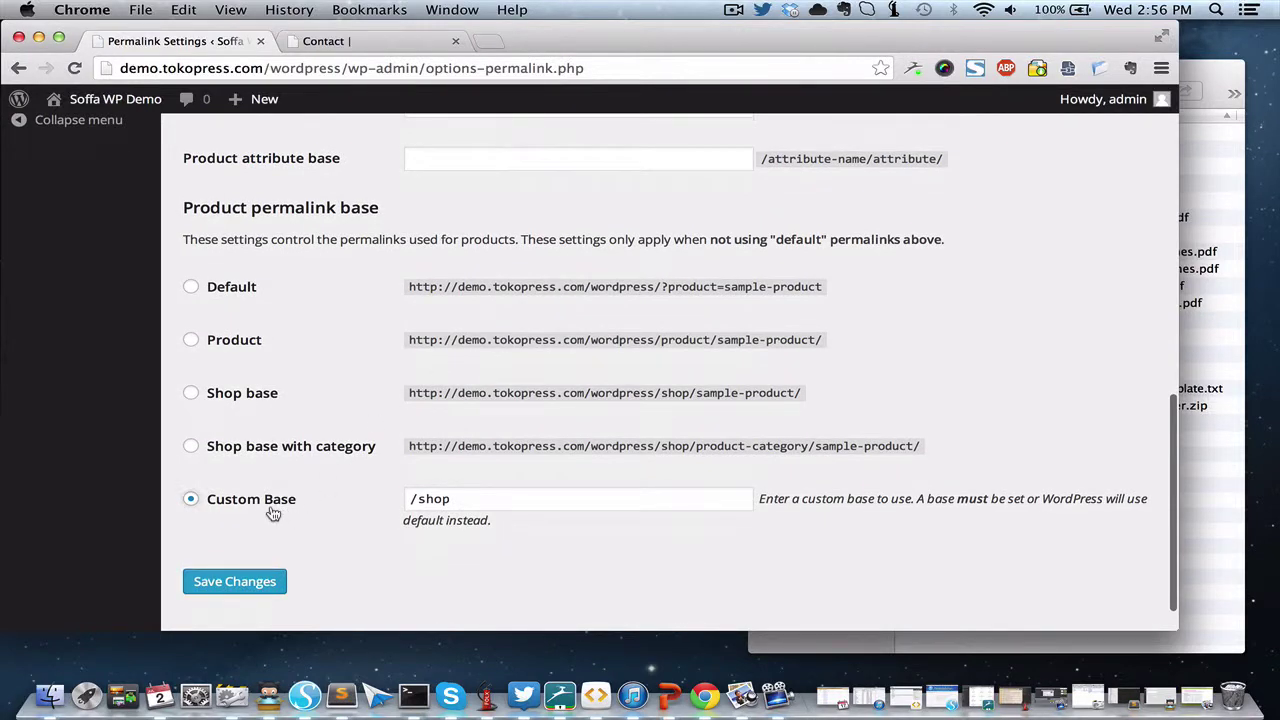
click(258, 402)
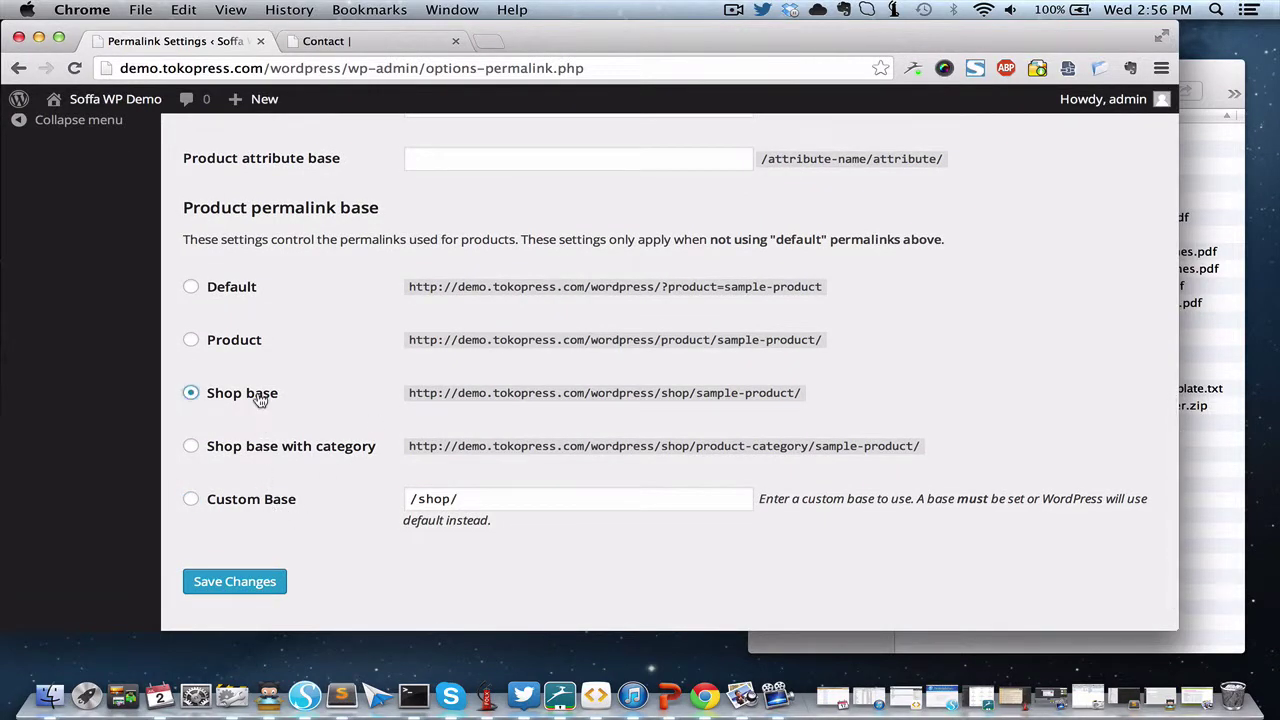
click(249, 446)
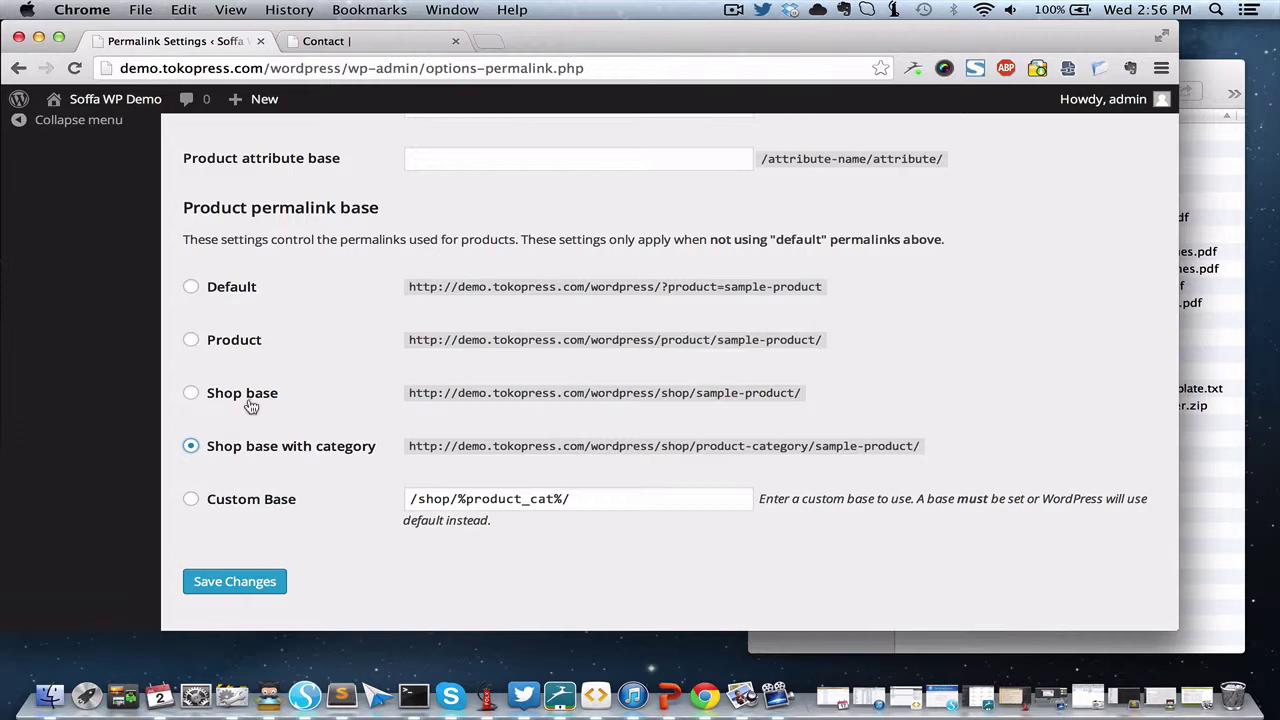
click(250, 403)
click(251, 590)
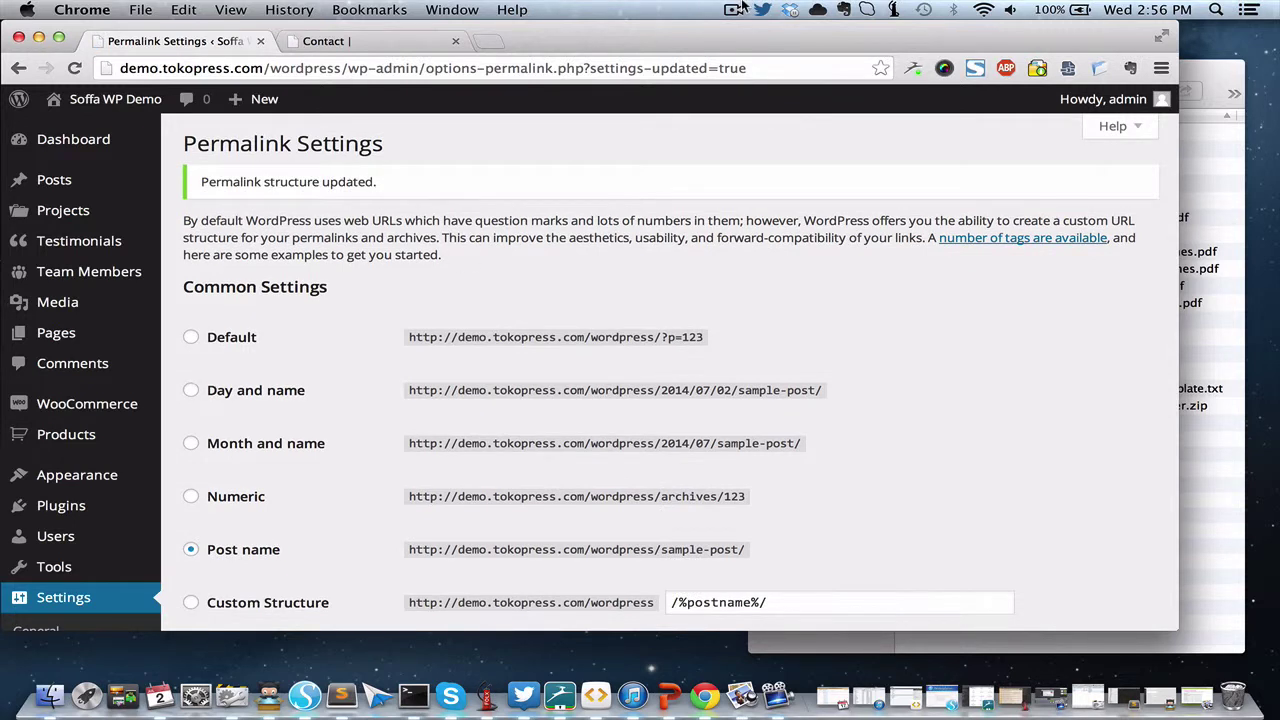
click(742, 9)
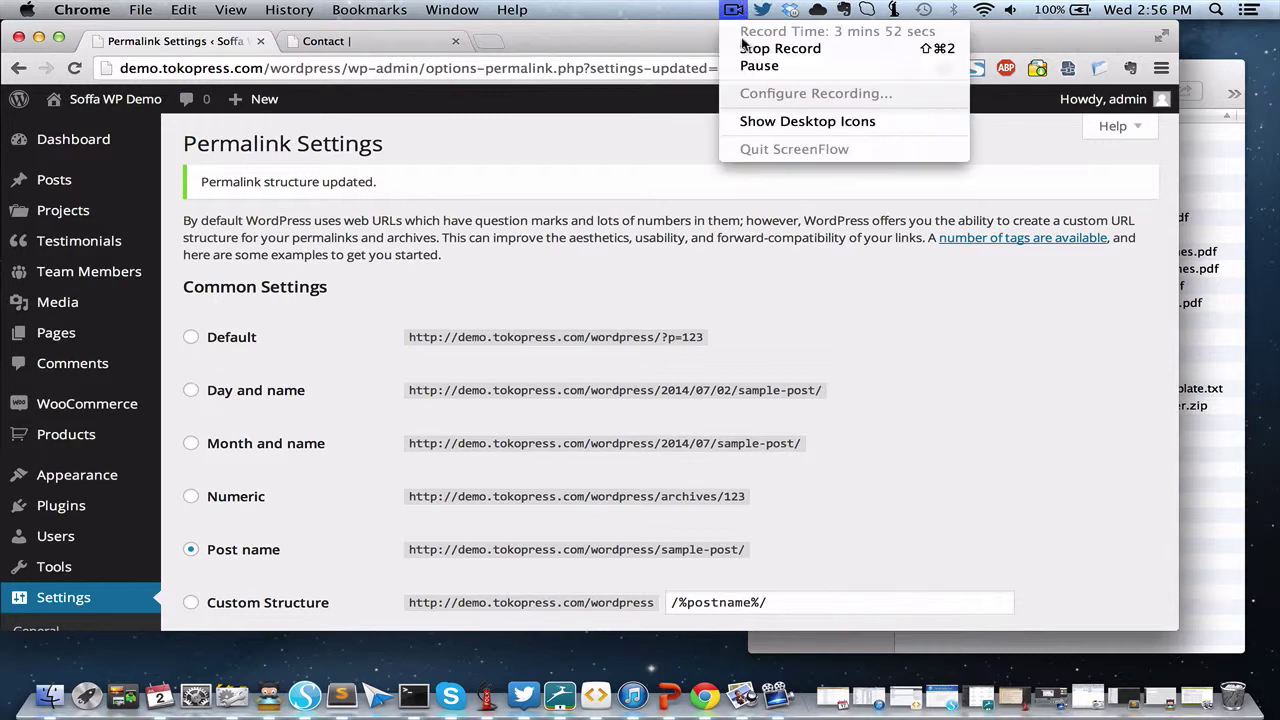